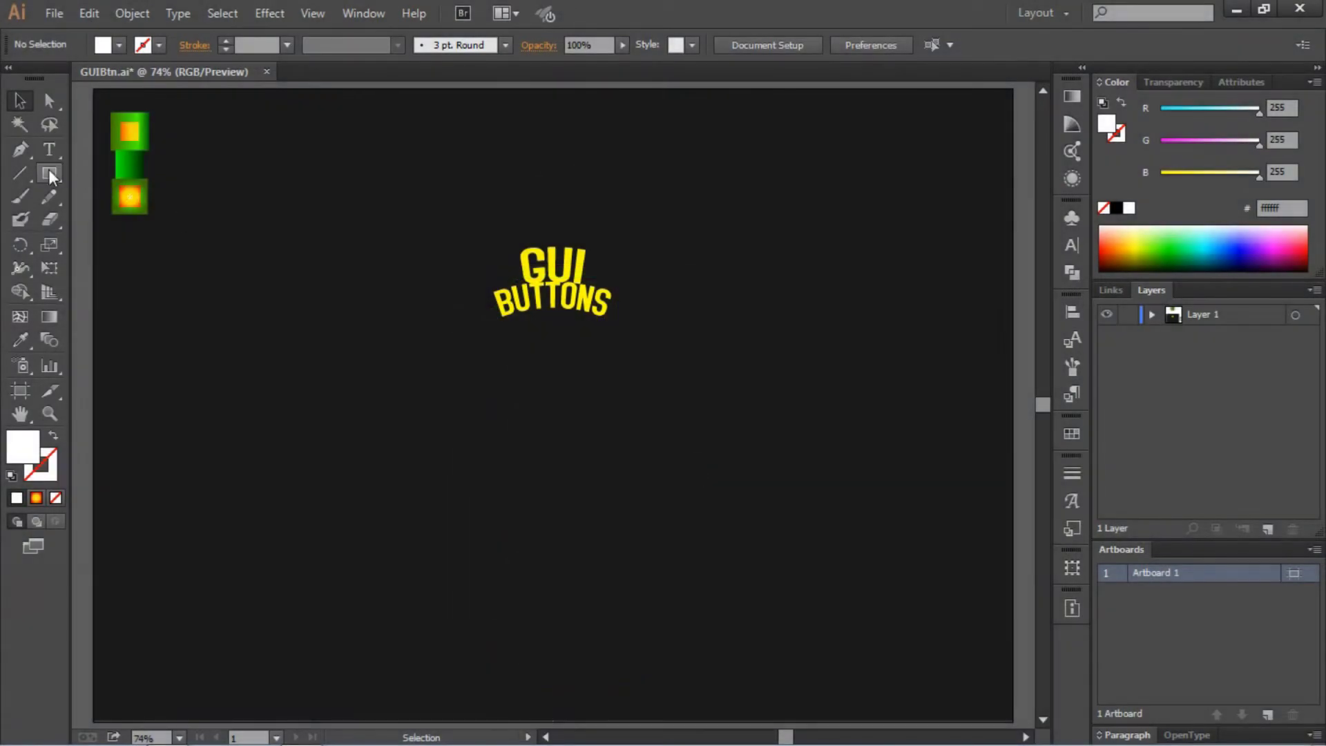
- Draw a white rectangle of about 320 by 99 px below the GUI BUTTONS title
click(50, 172)
drag(528, 423, 758, 493)
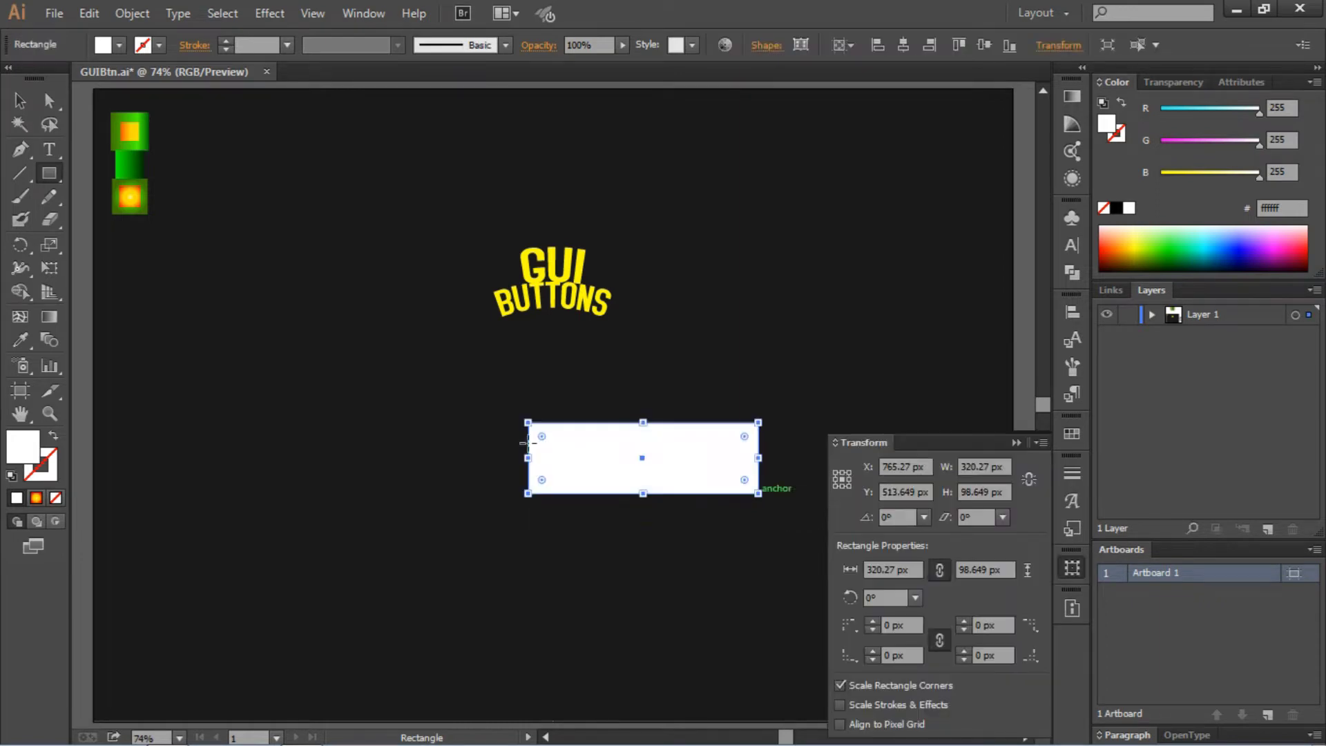
click(1016, 444)
key(v)
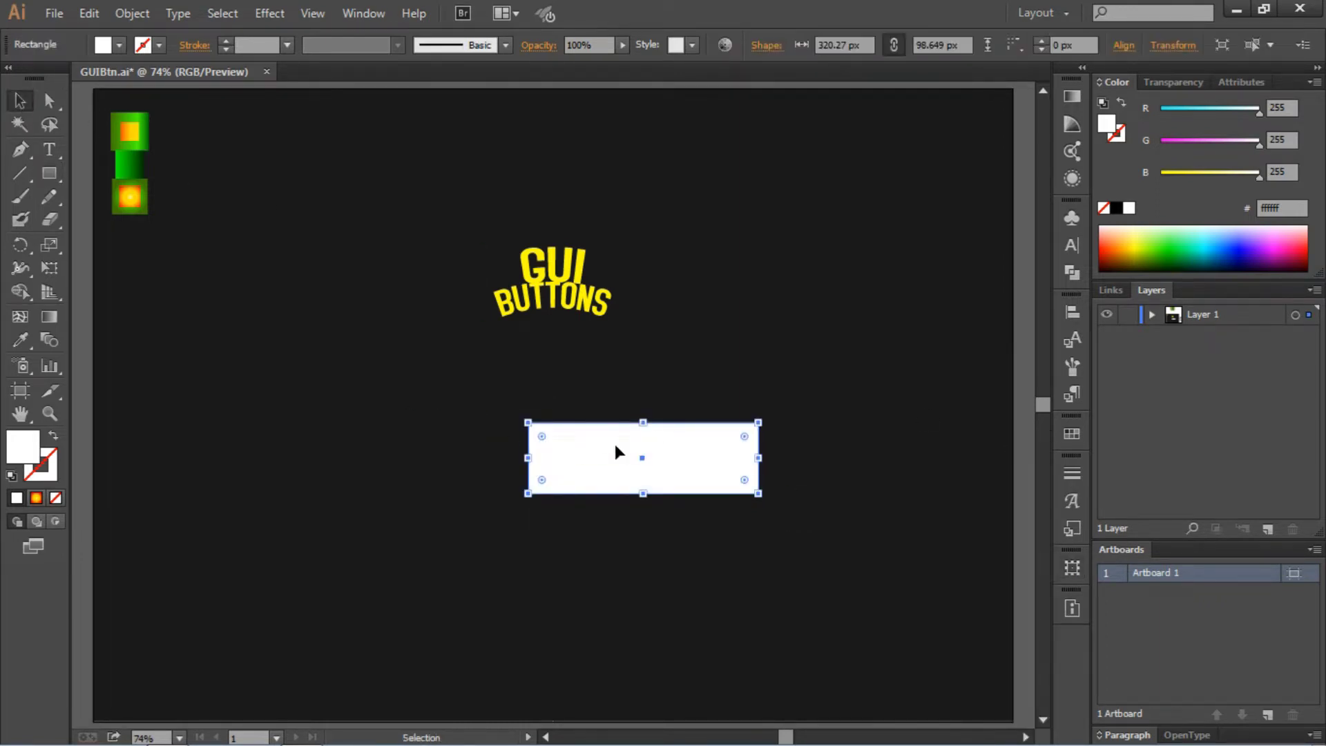
drag(727, 459, 687, 442)
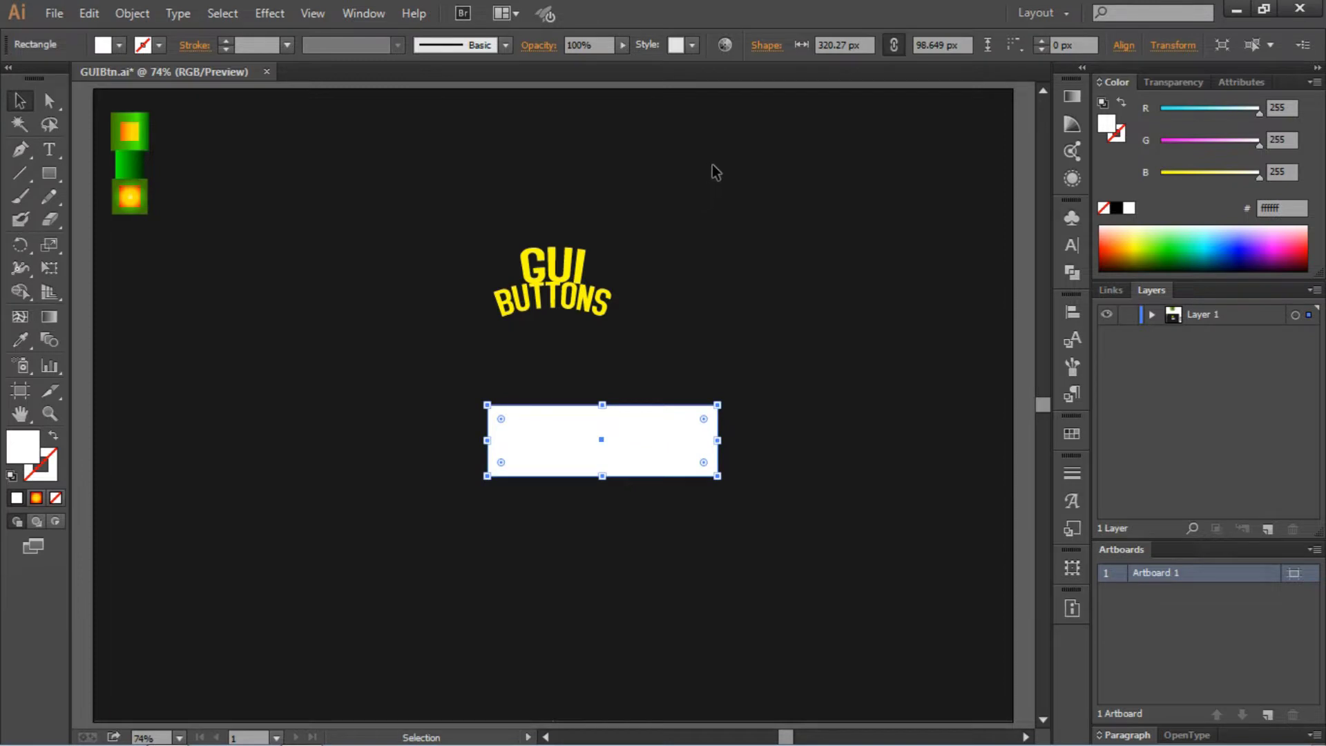
- Centre the rectangle horizontally and vertically on the artboard, zoom in, and deselect it
click(1072, 312)
click(999, 345)
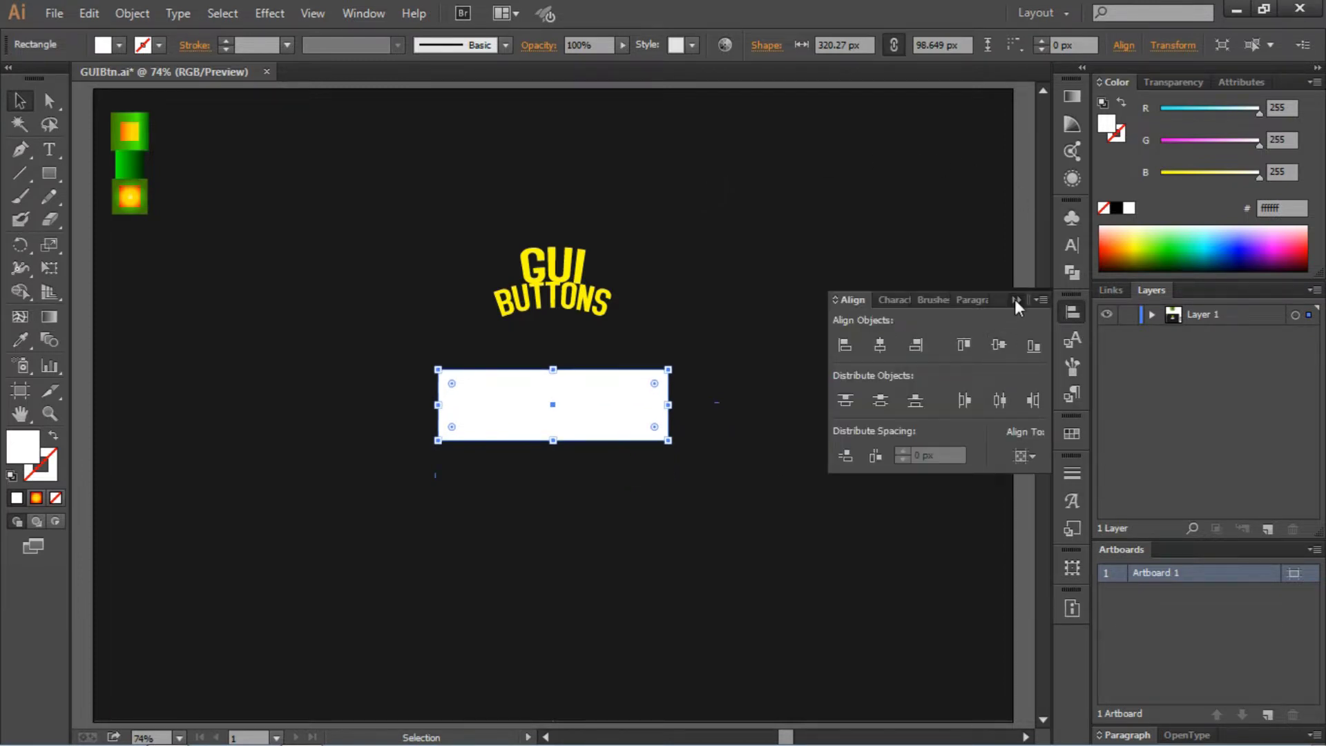
click(1016, 299)
key(a)
key(ctrl+equal)
key(ctrl+equal)
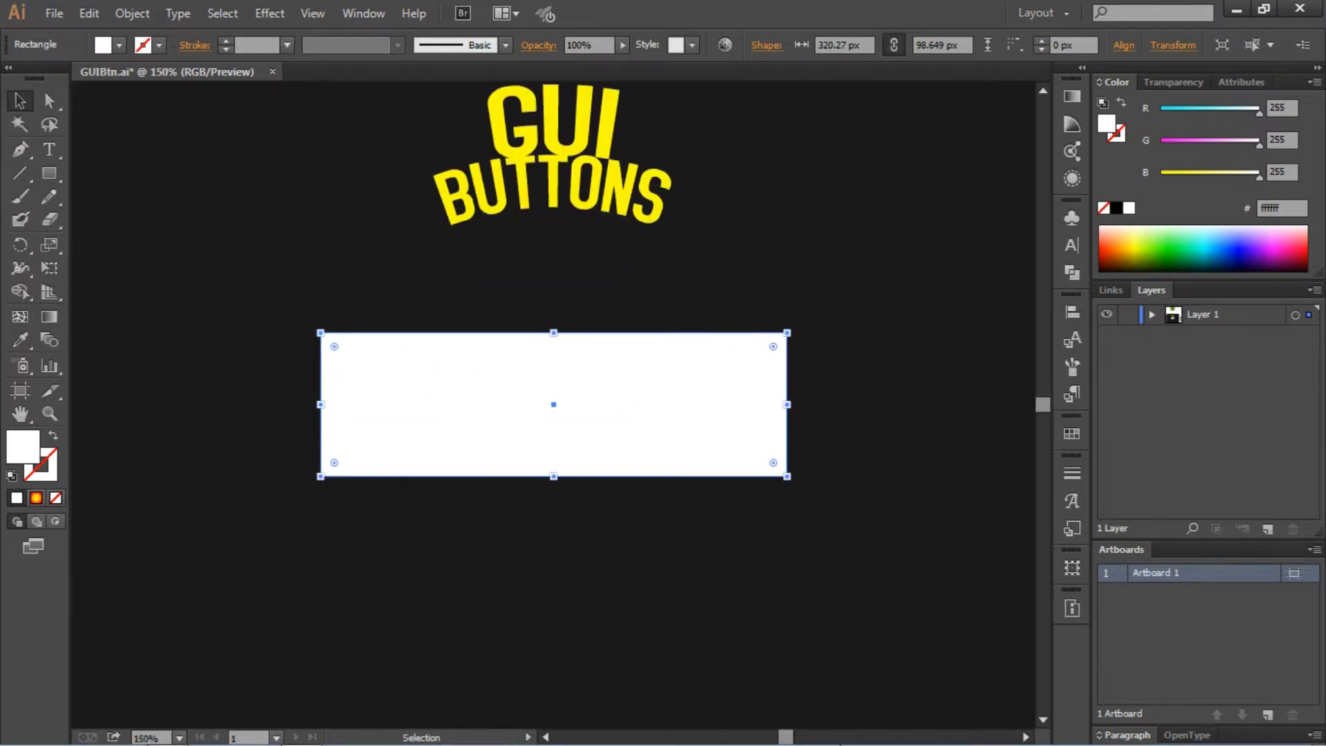
click(110, 194)
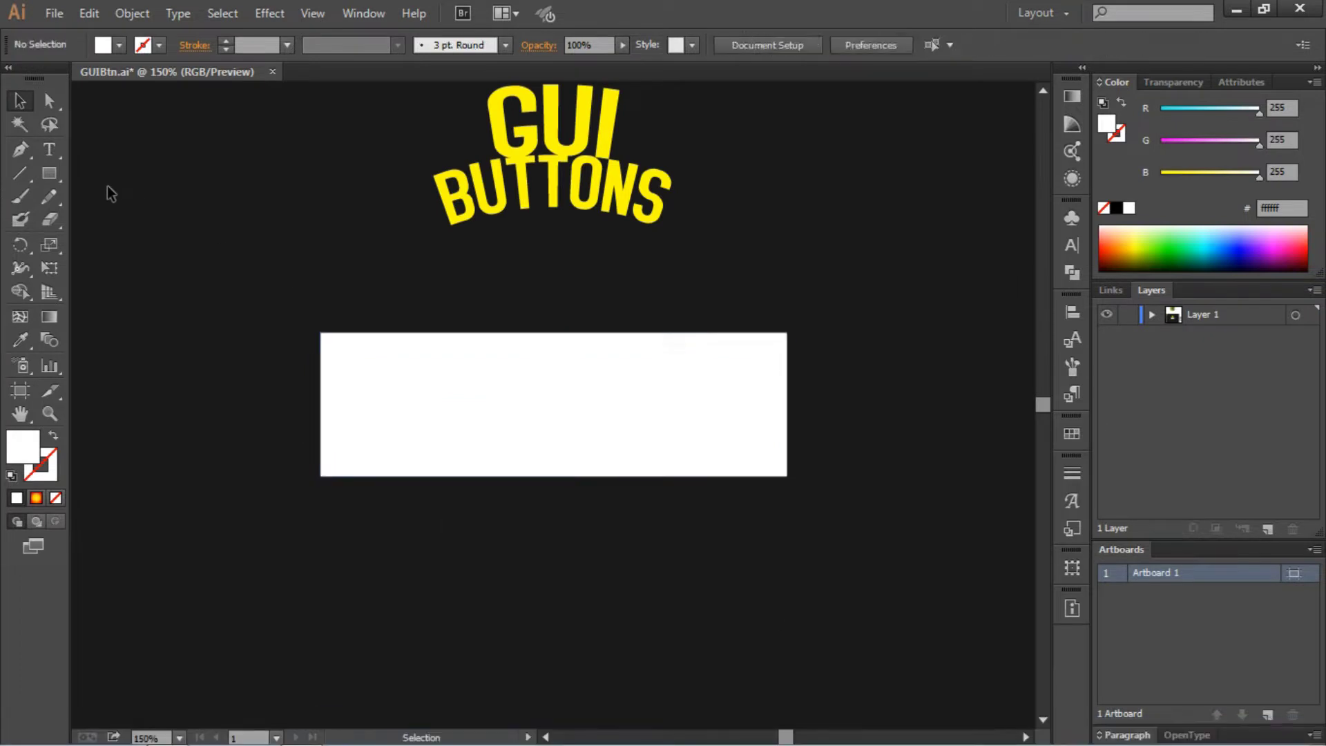
- Add extra anchor points to the middle, upper and lower parts of both side edges
click(19, 151)
ctrl+click(464, 407)
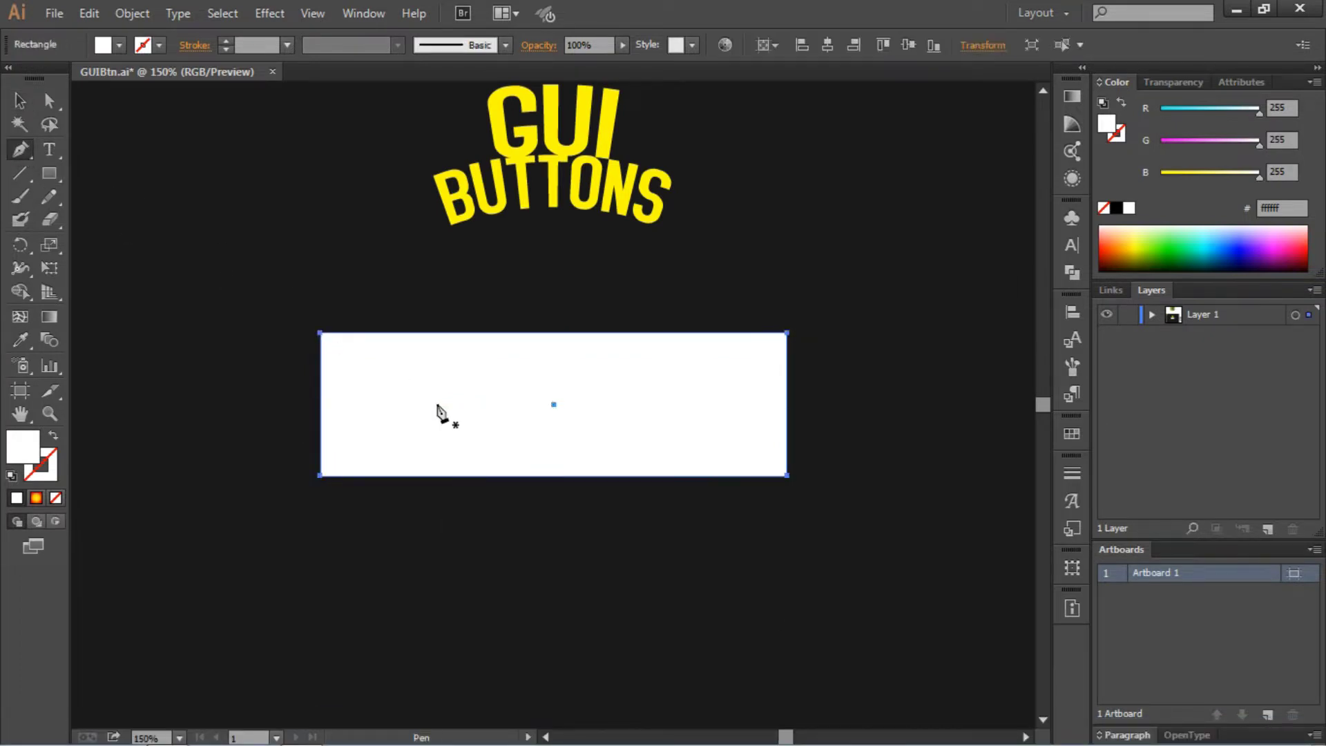
click(321, 405)
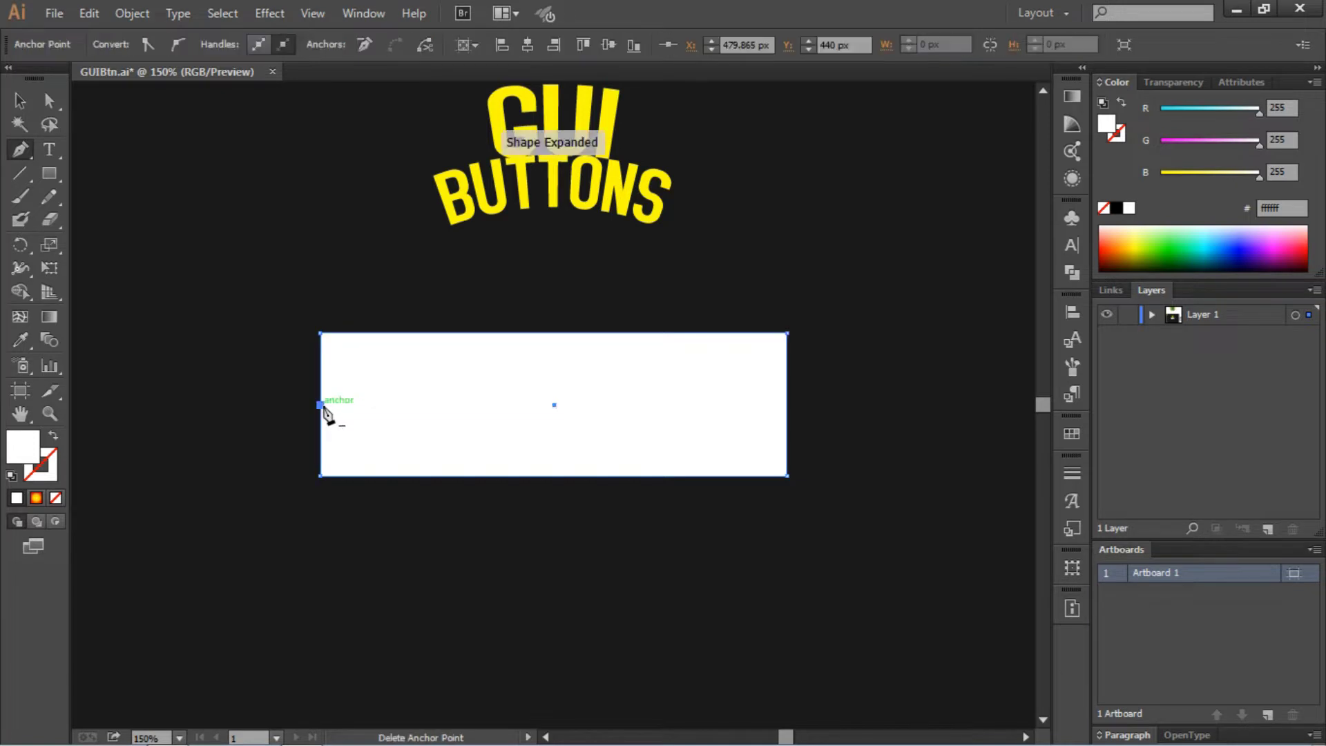
click(788, 406)
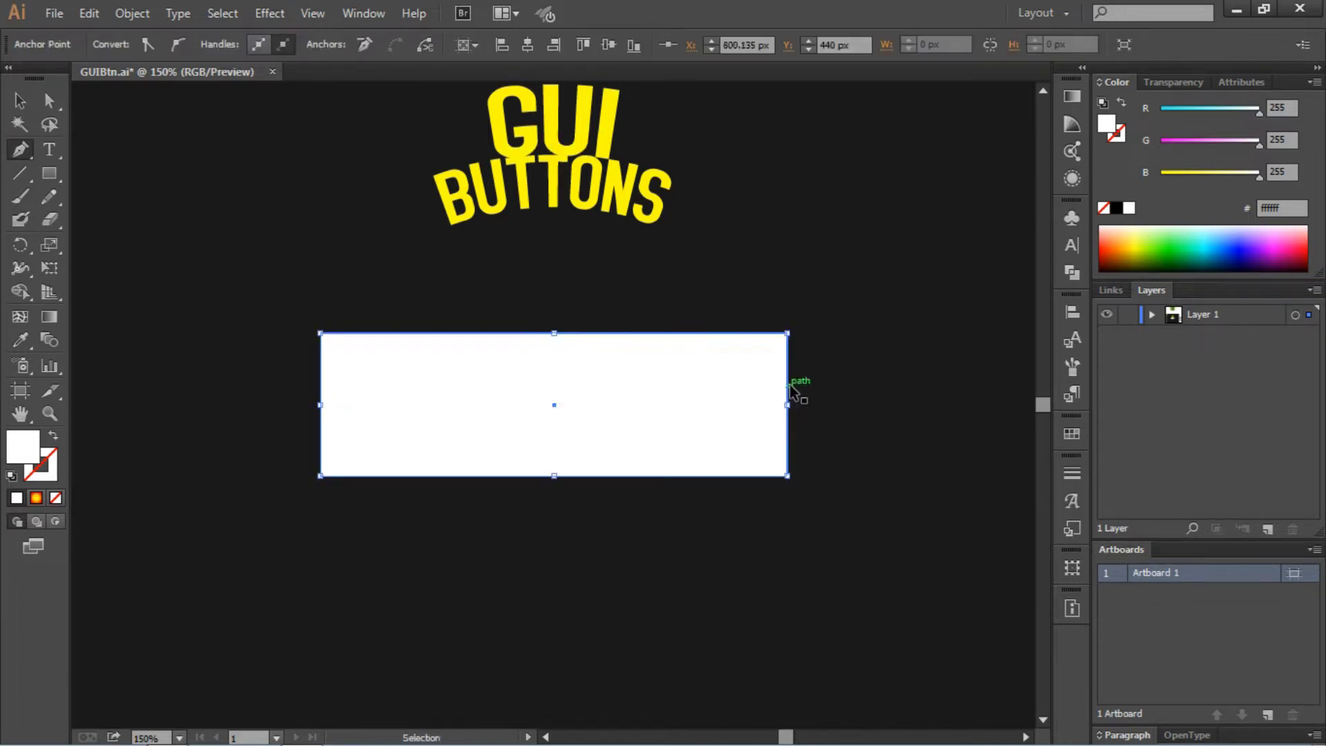
click(321, 381)
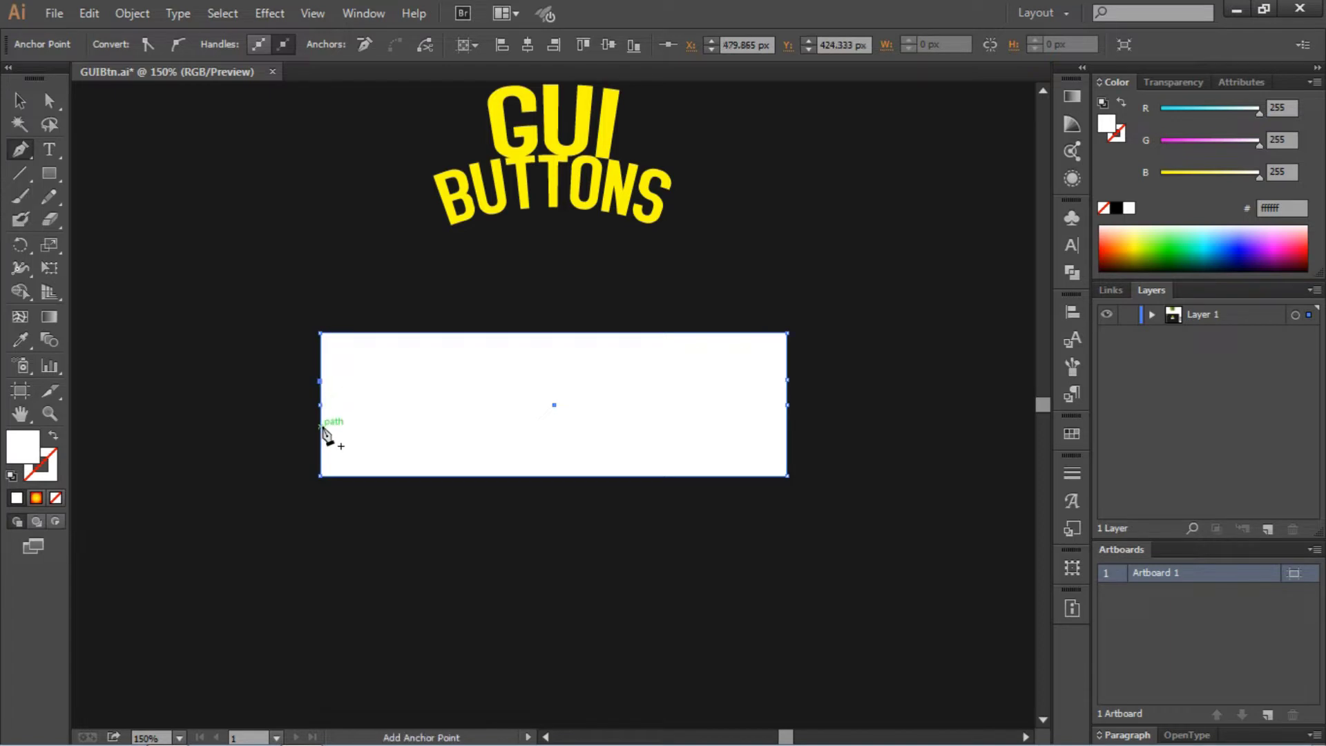
click(321, 429)
click(788, 429)
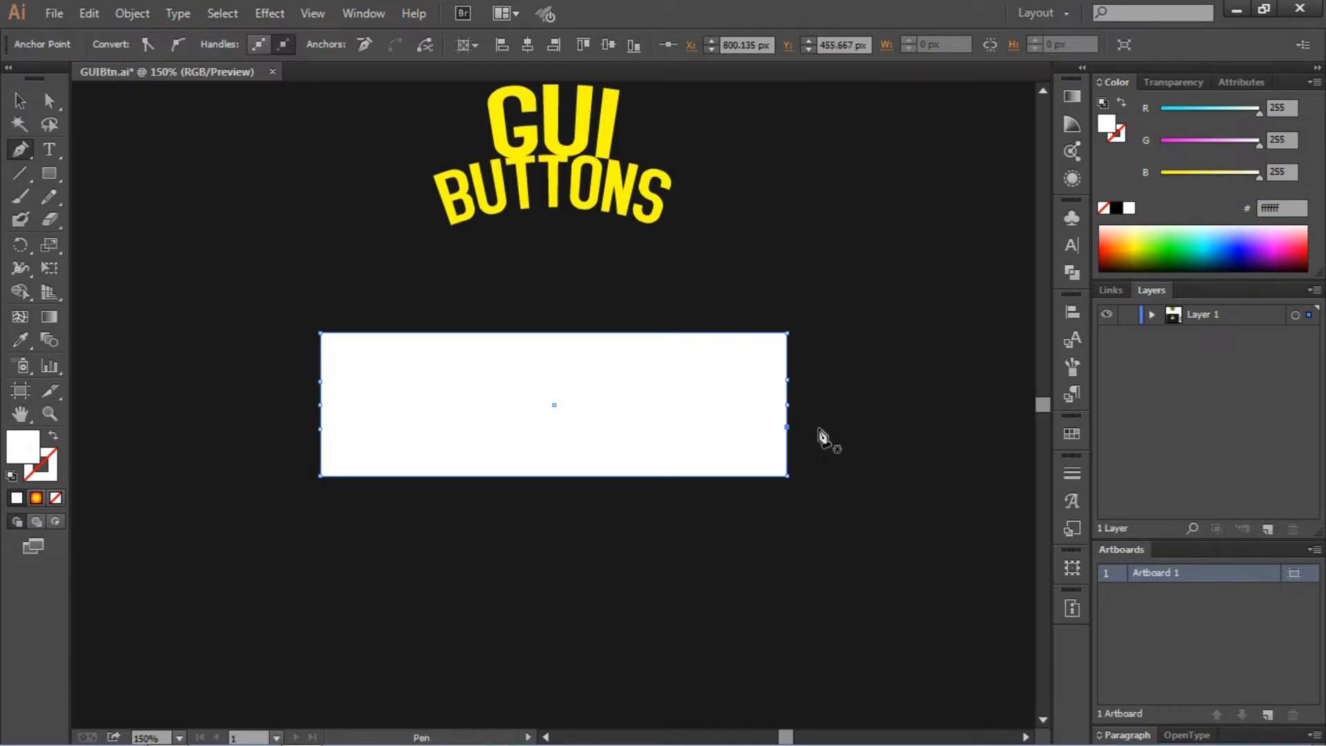
click(49, 101)
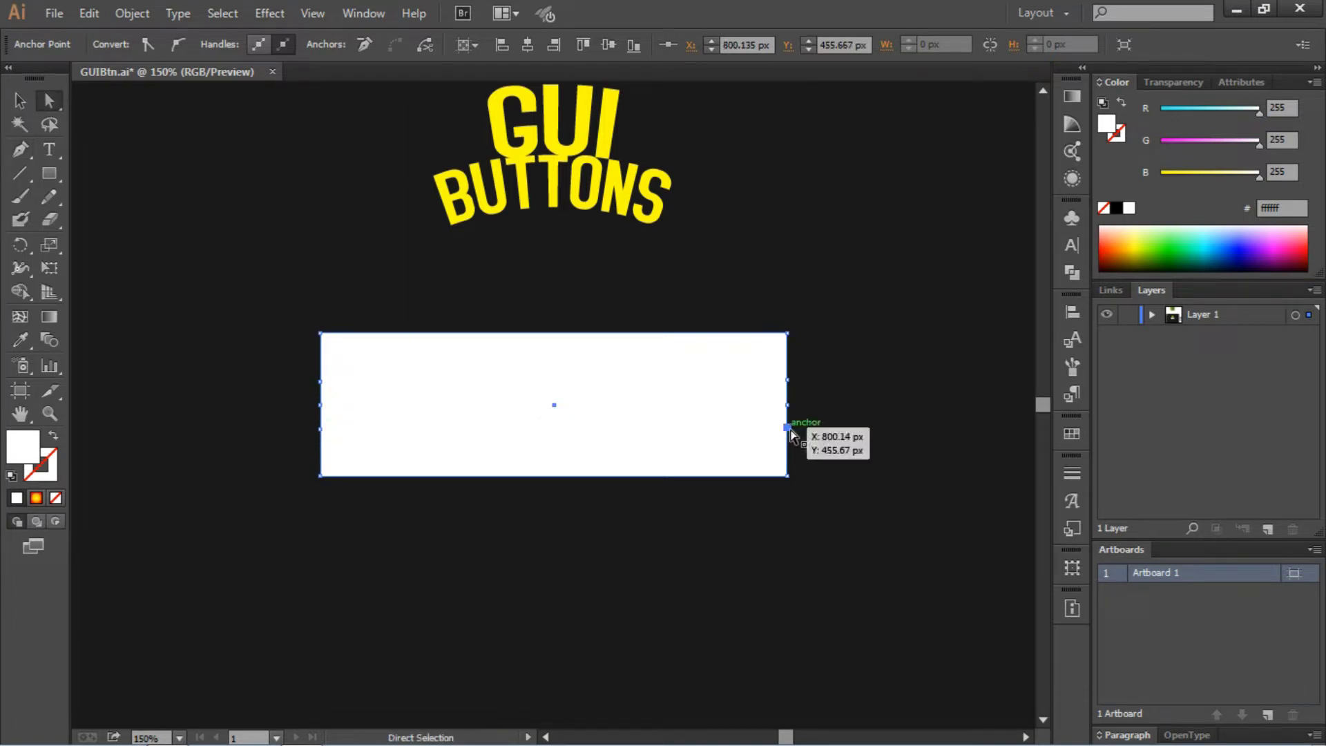
click(864, 432)
- Scale the left and right middle anchors outward to form pointed side tips
click(729, 407)
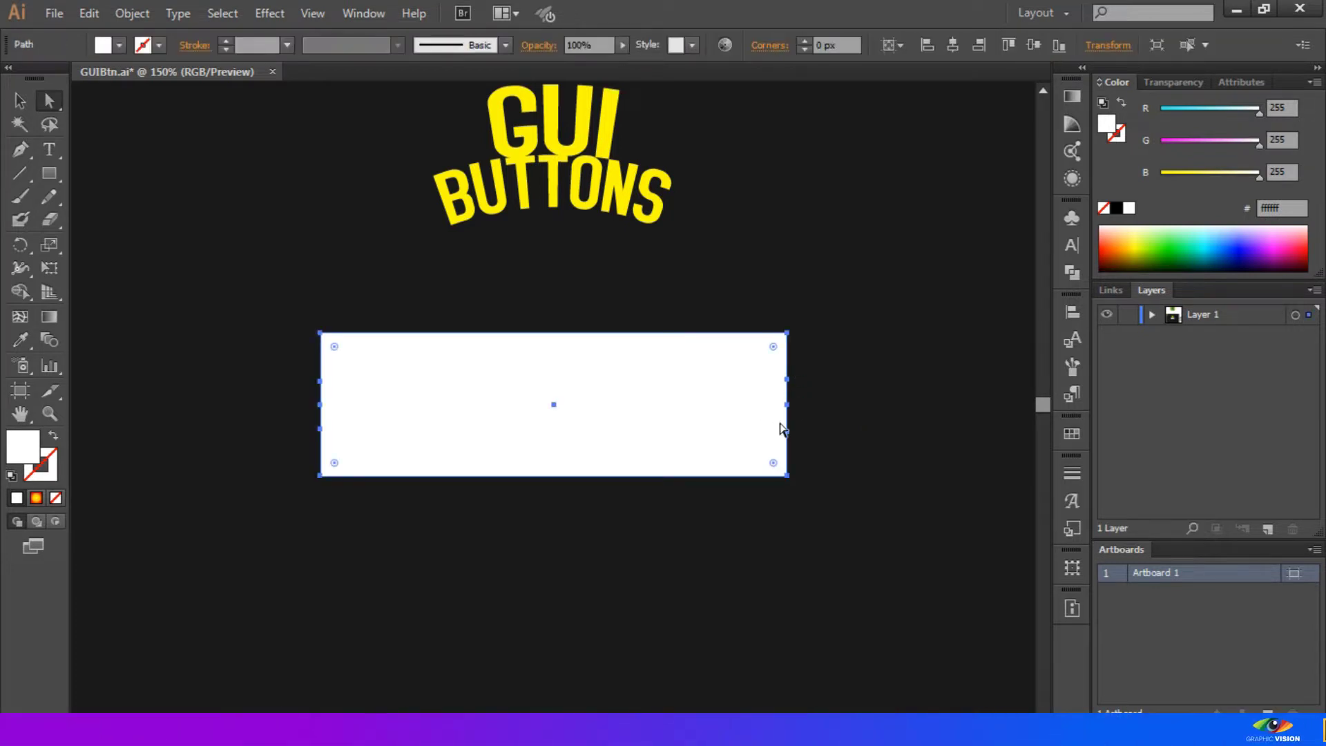
click(787, 429)
click(843, 434)
click(790, 411)
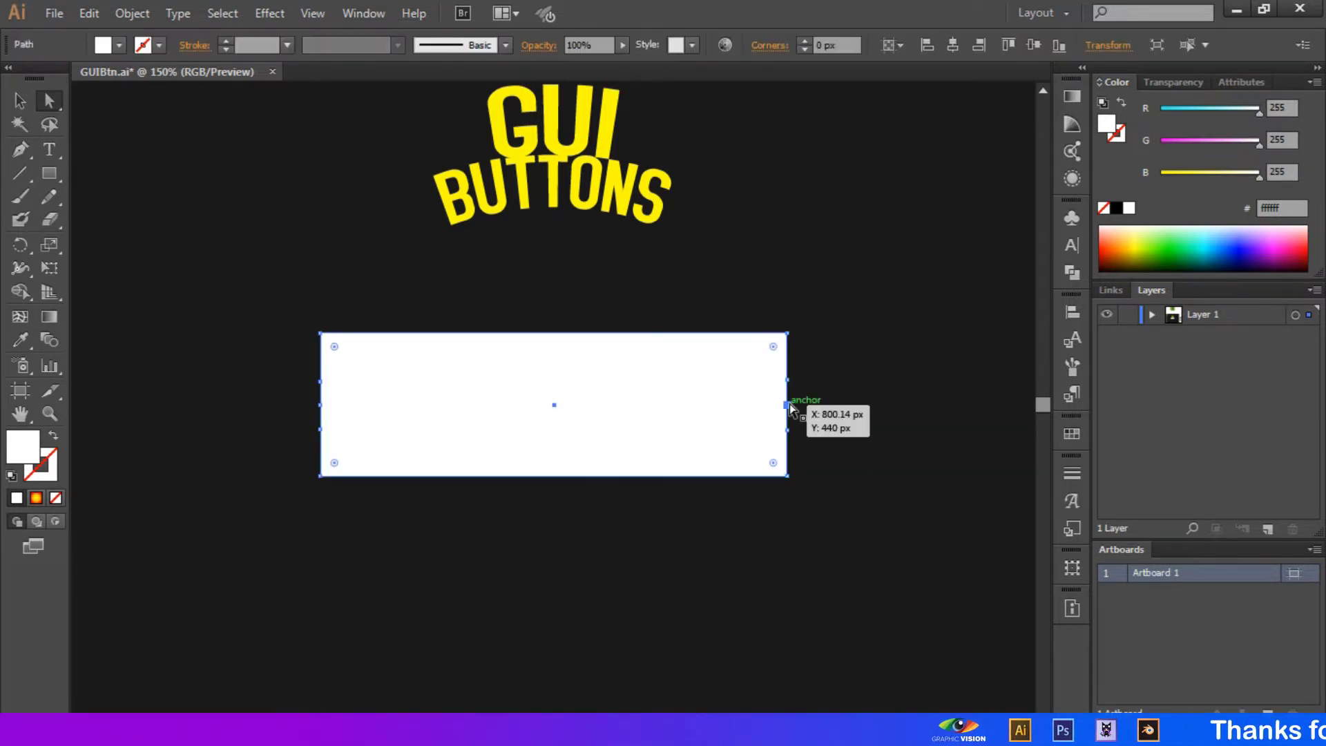
click(787, 404)
shift+click(320, 405)
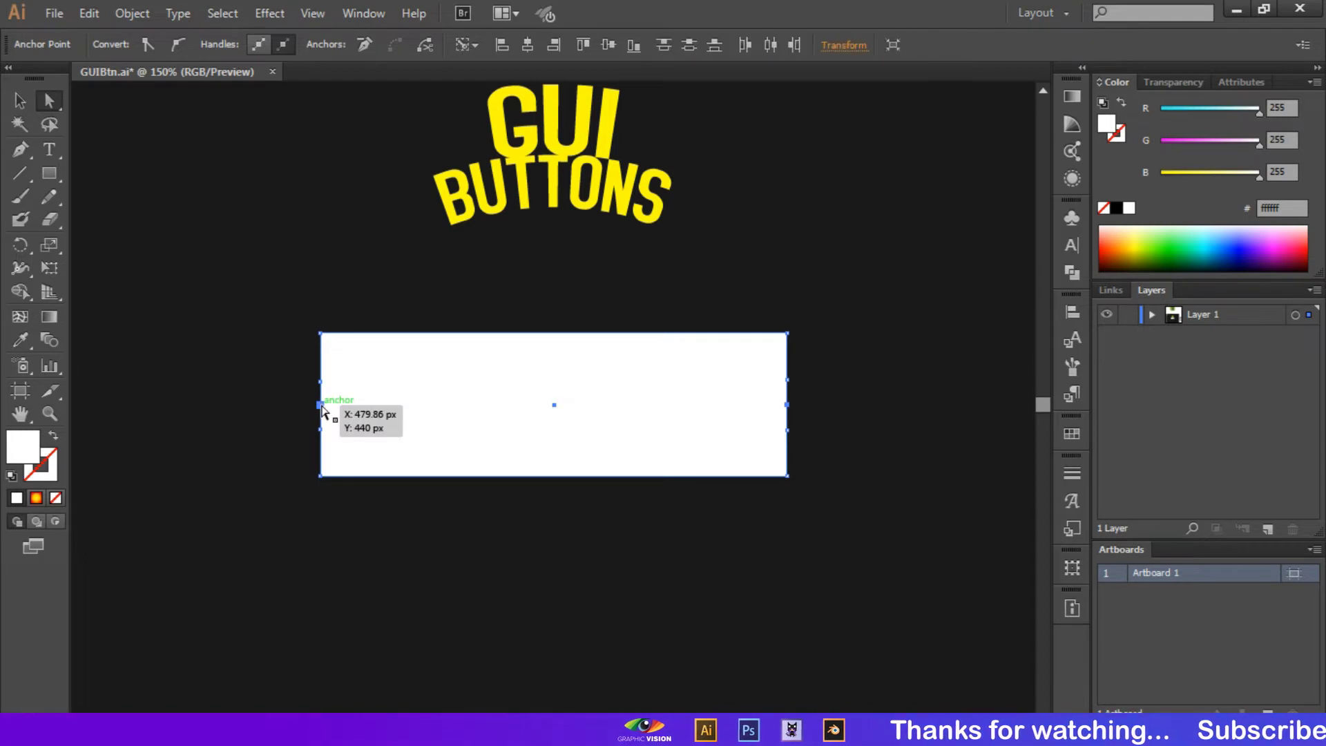
key(s)
drag(318, 406, 295, 405)
- Round the top and bottom corners of the button with the Live Corner widgets
click(49, 101)
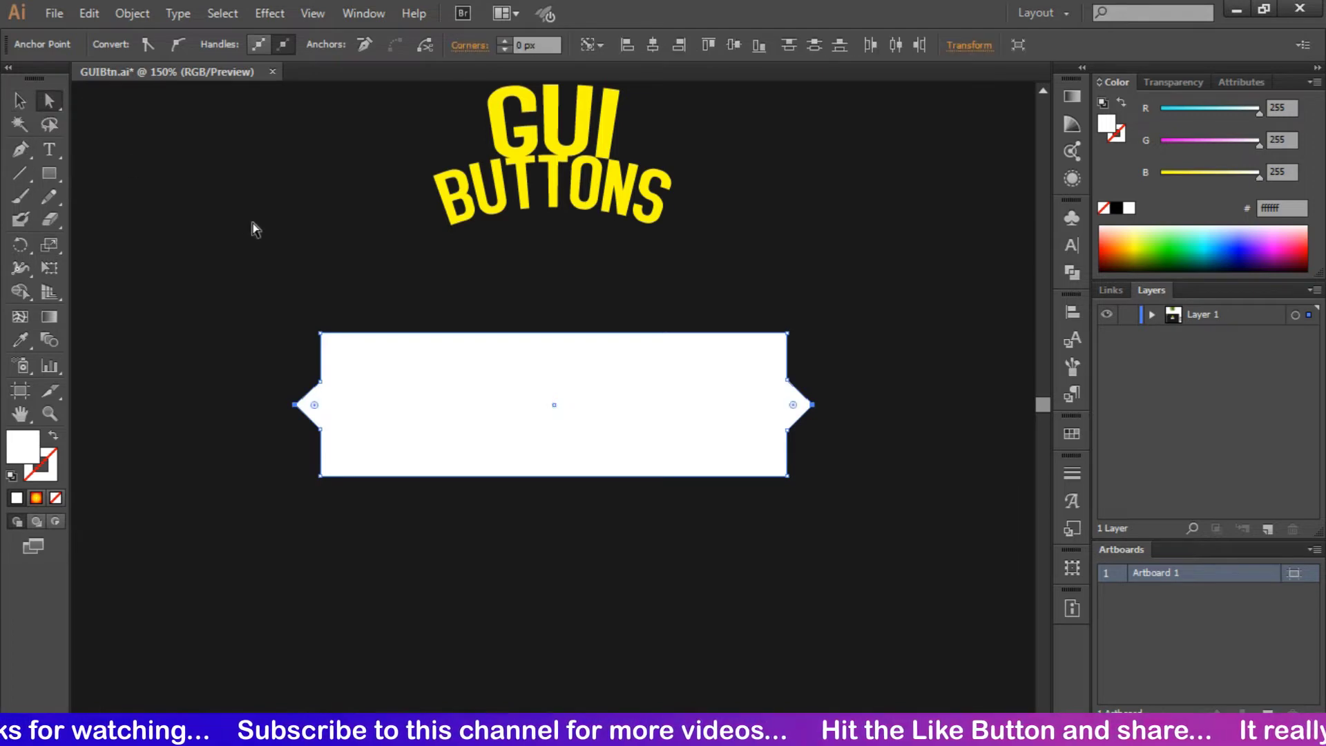
click(255, 225)
click(340, 356)
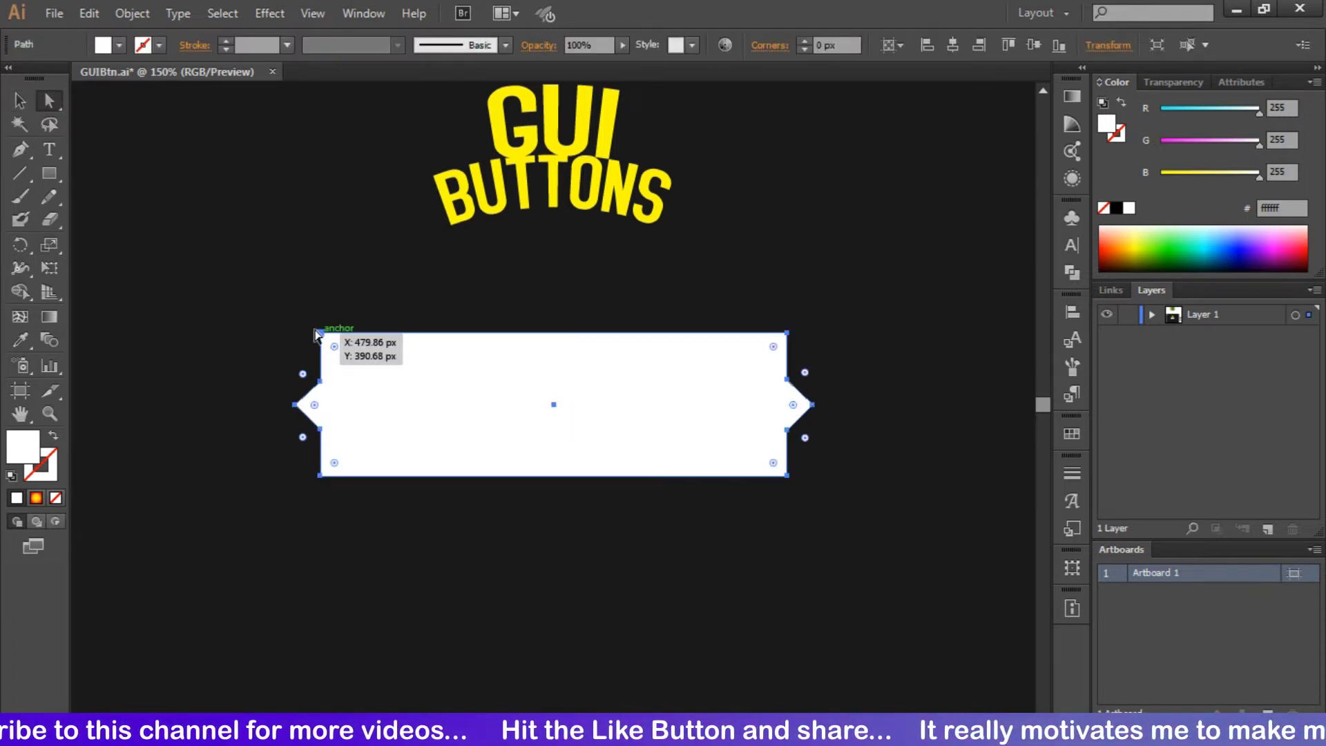
drag(308, 313, 801, 393)
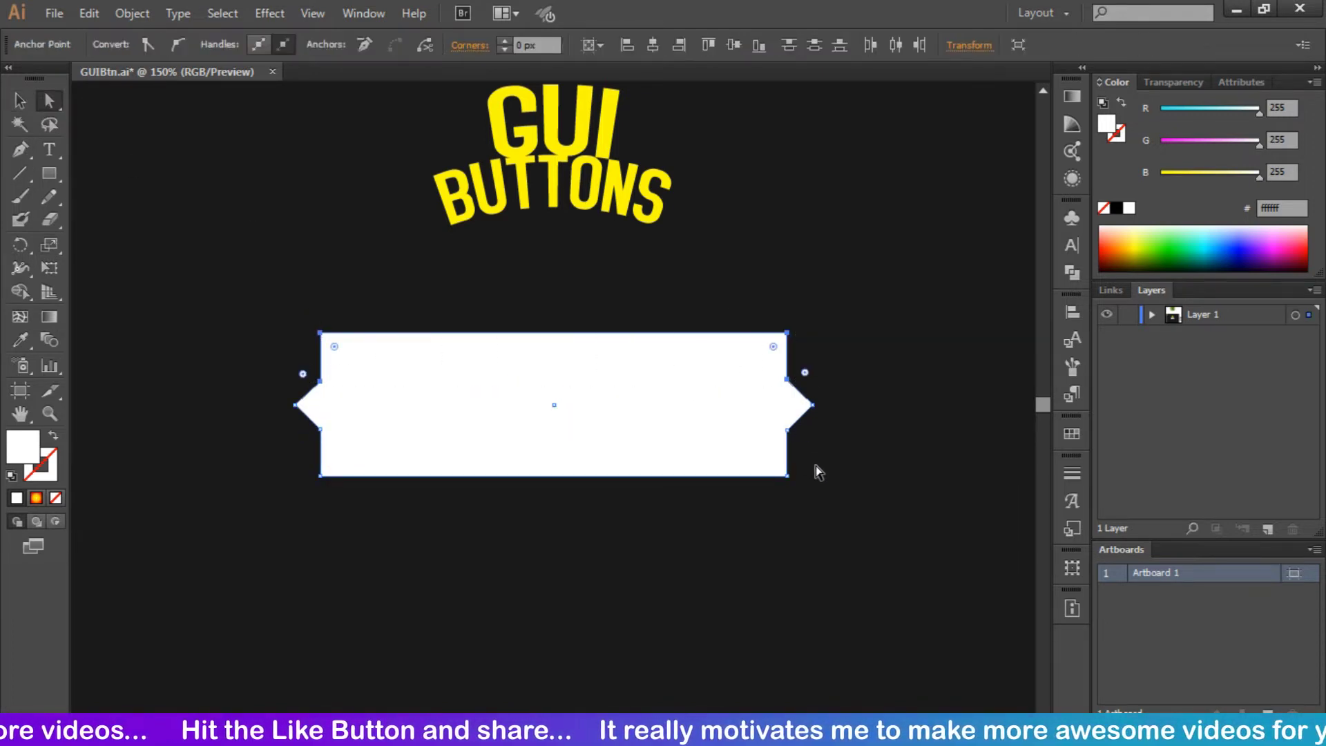
mouse_move(817, 492)
mouse_down()
mouse_move(336, 450)
mouse_move(333, 428)
mouse_up()
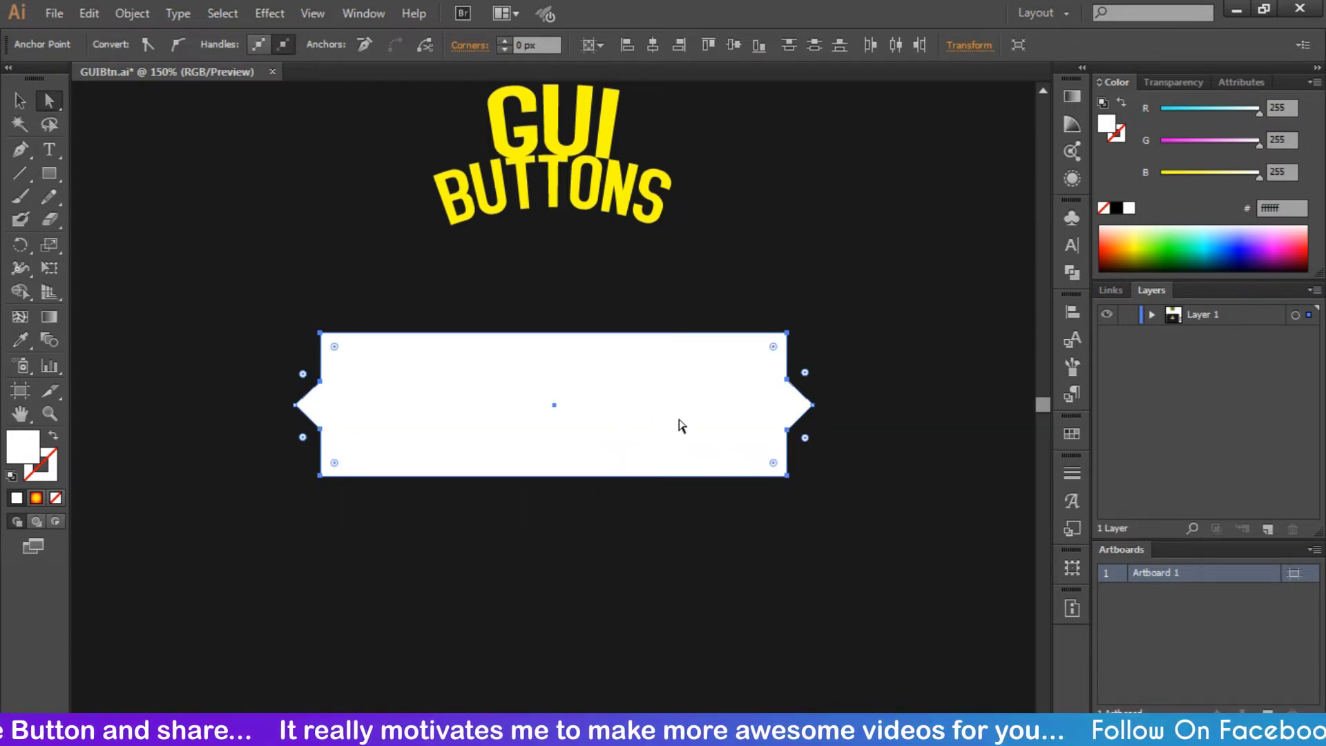
drag(806, 439, 868, 480)
click(898, 435)
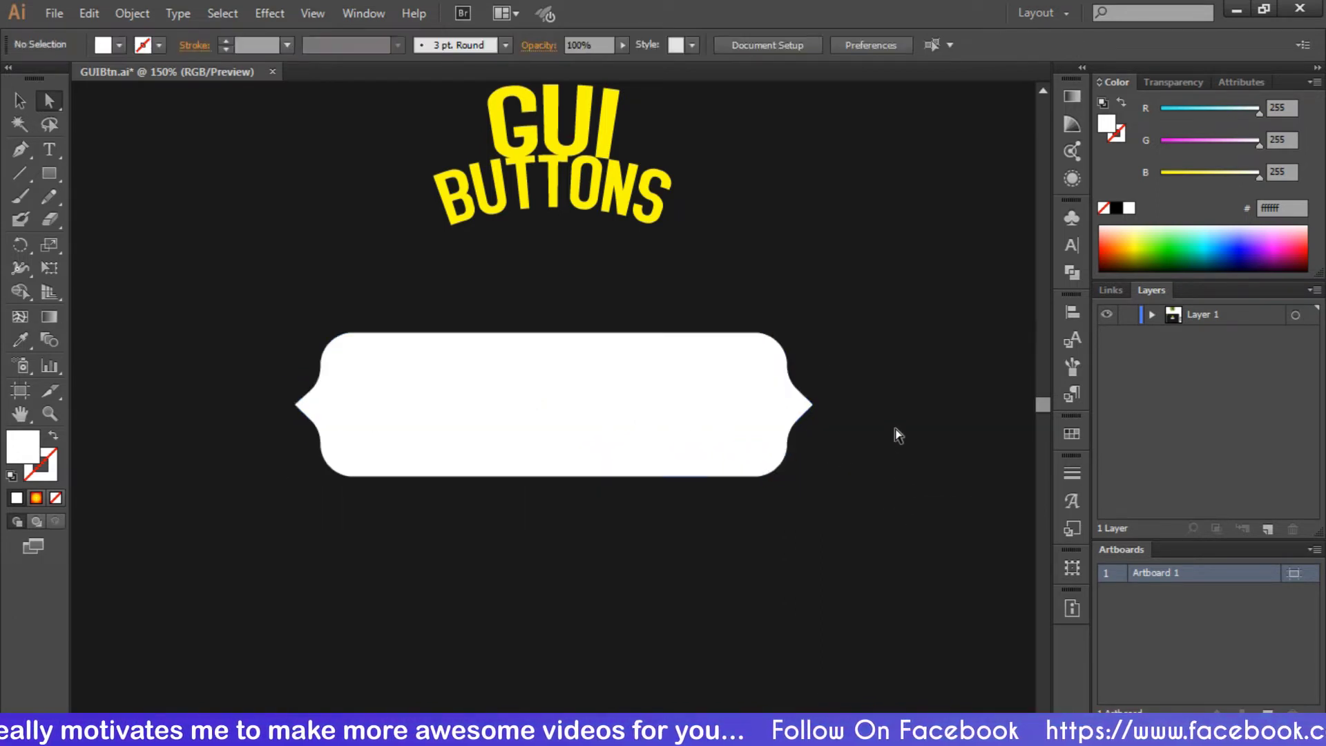
- Create a rectangle the same size as the original and fully round its corners
click(19, 100)
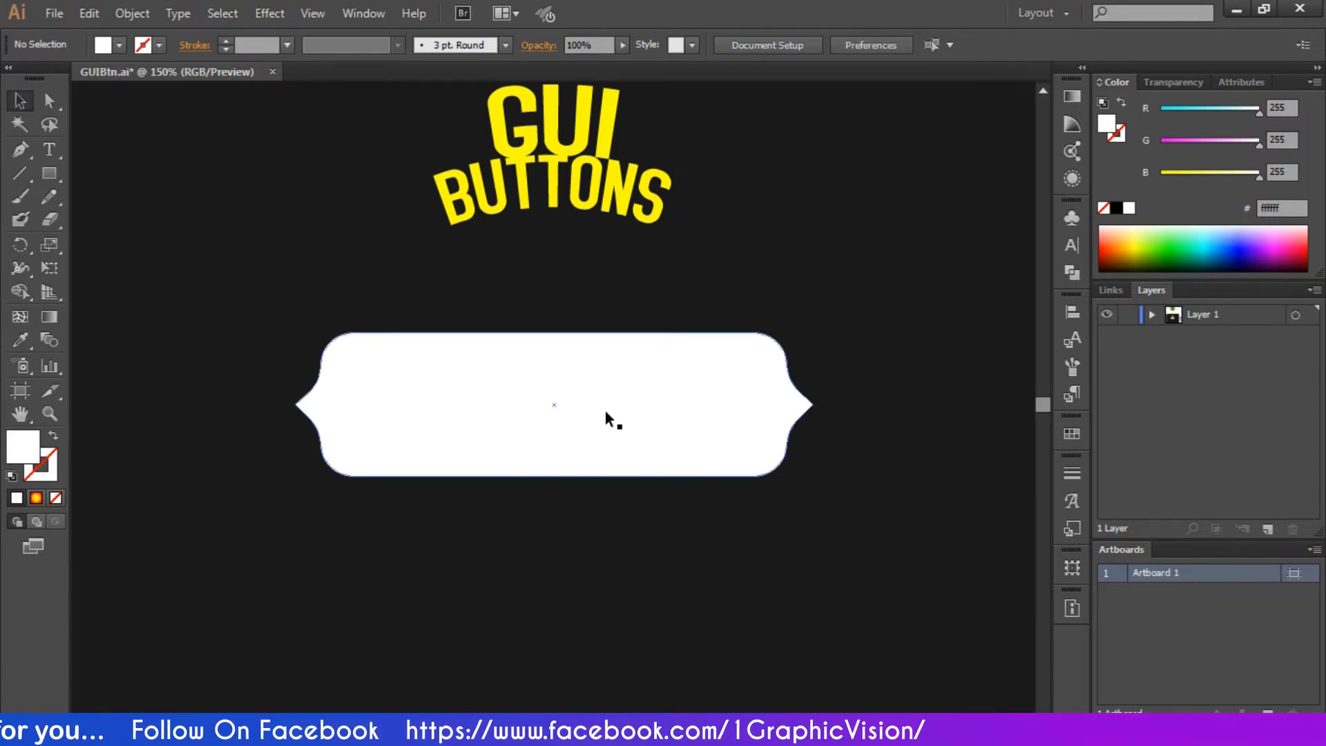
drag(630, 403, 635, 375)
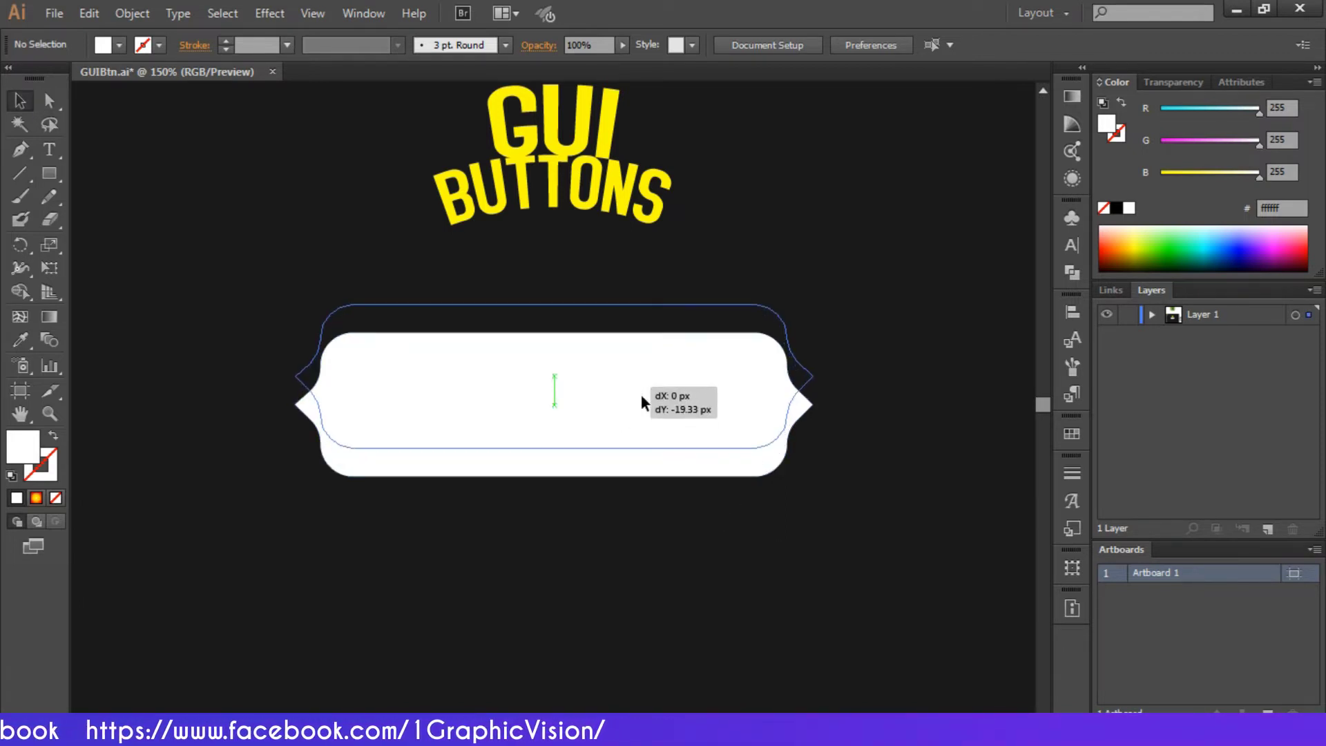
key(ctrl+z)
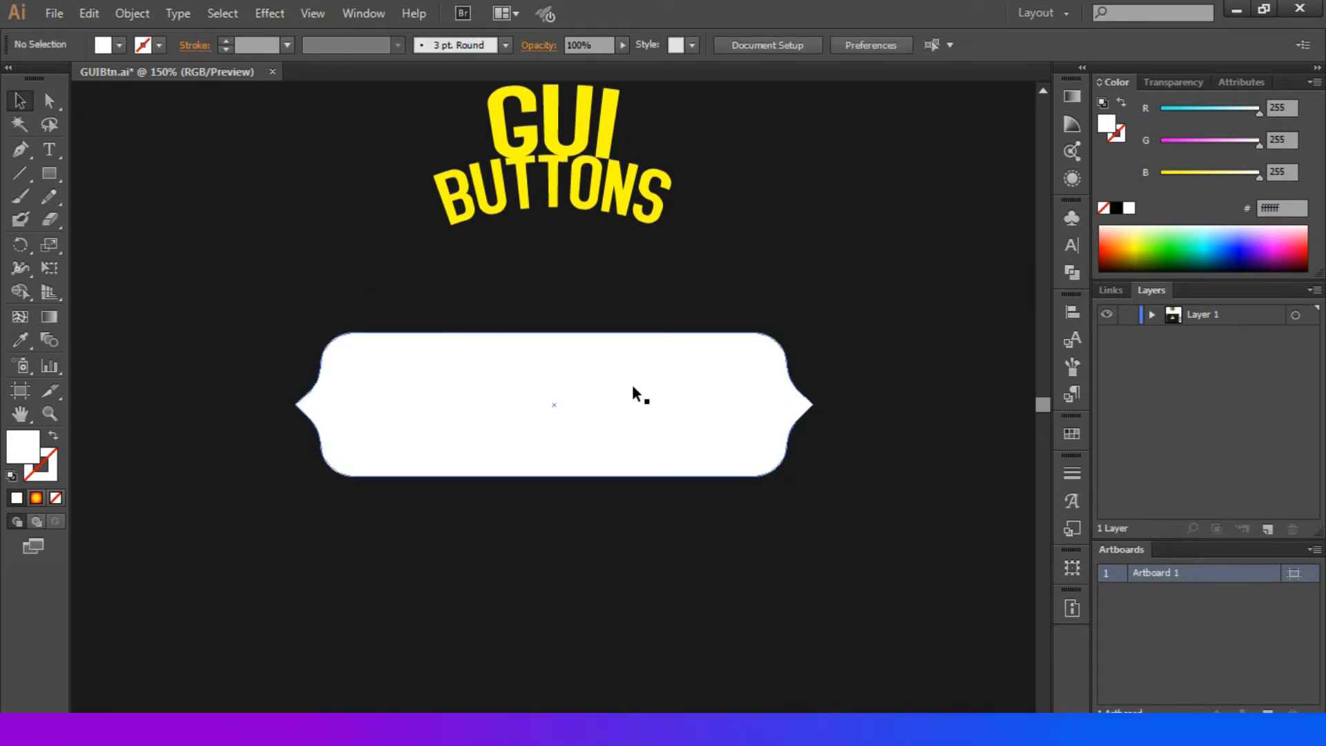
click(50, 173)
click(260, 269)
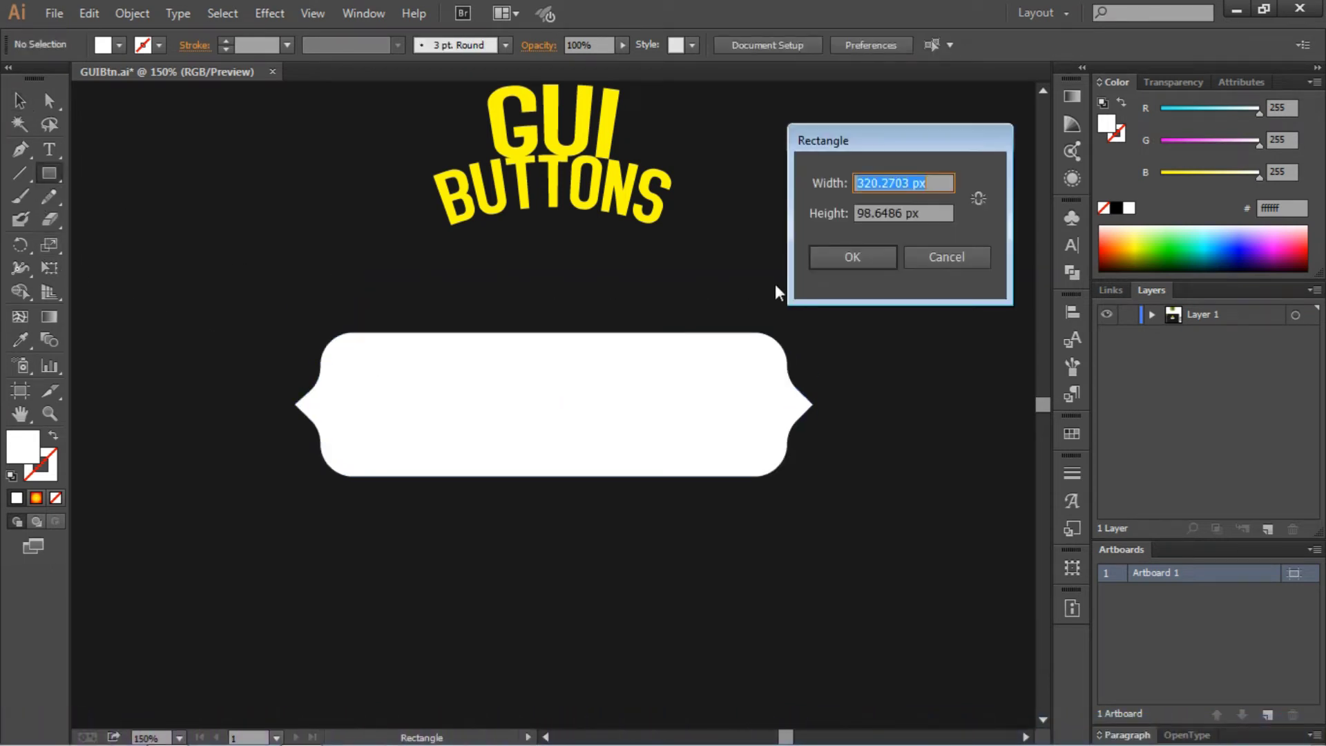
click(841, 259)
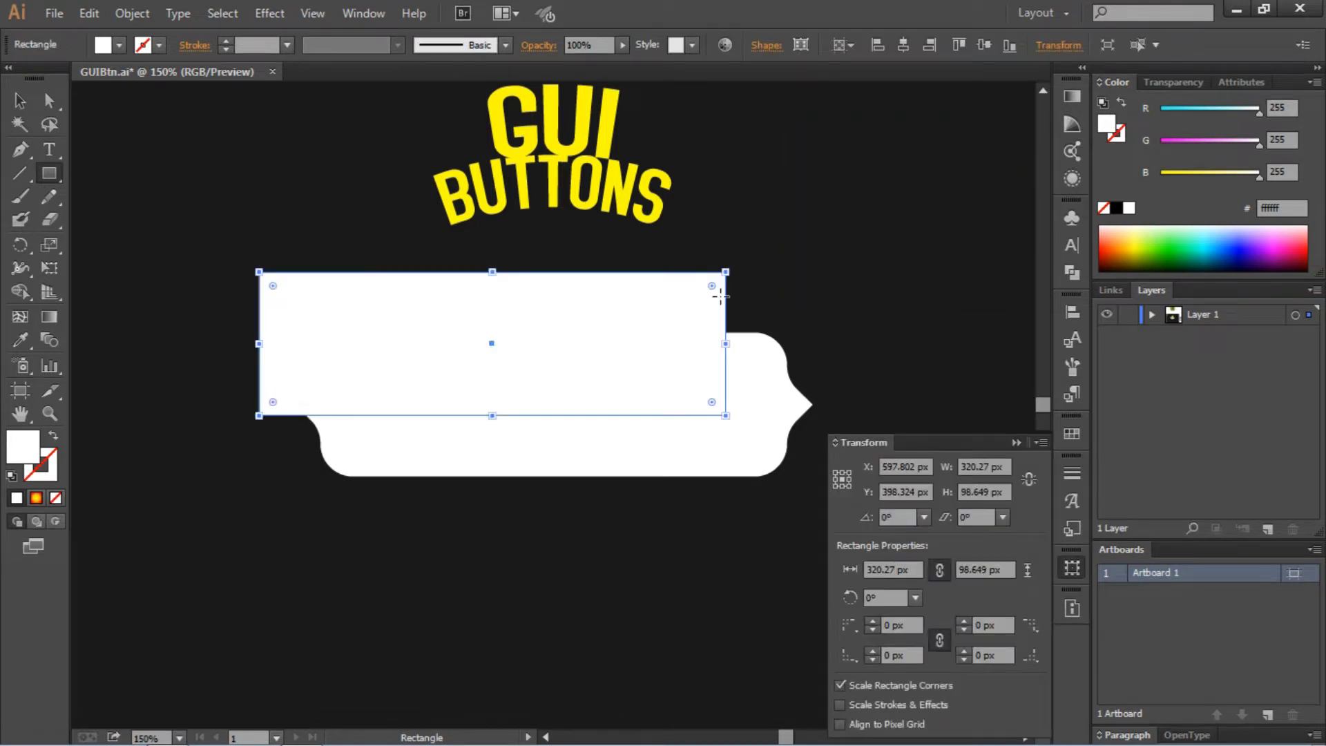
drag(712, 286, 487, 268)
click(20, 101)
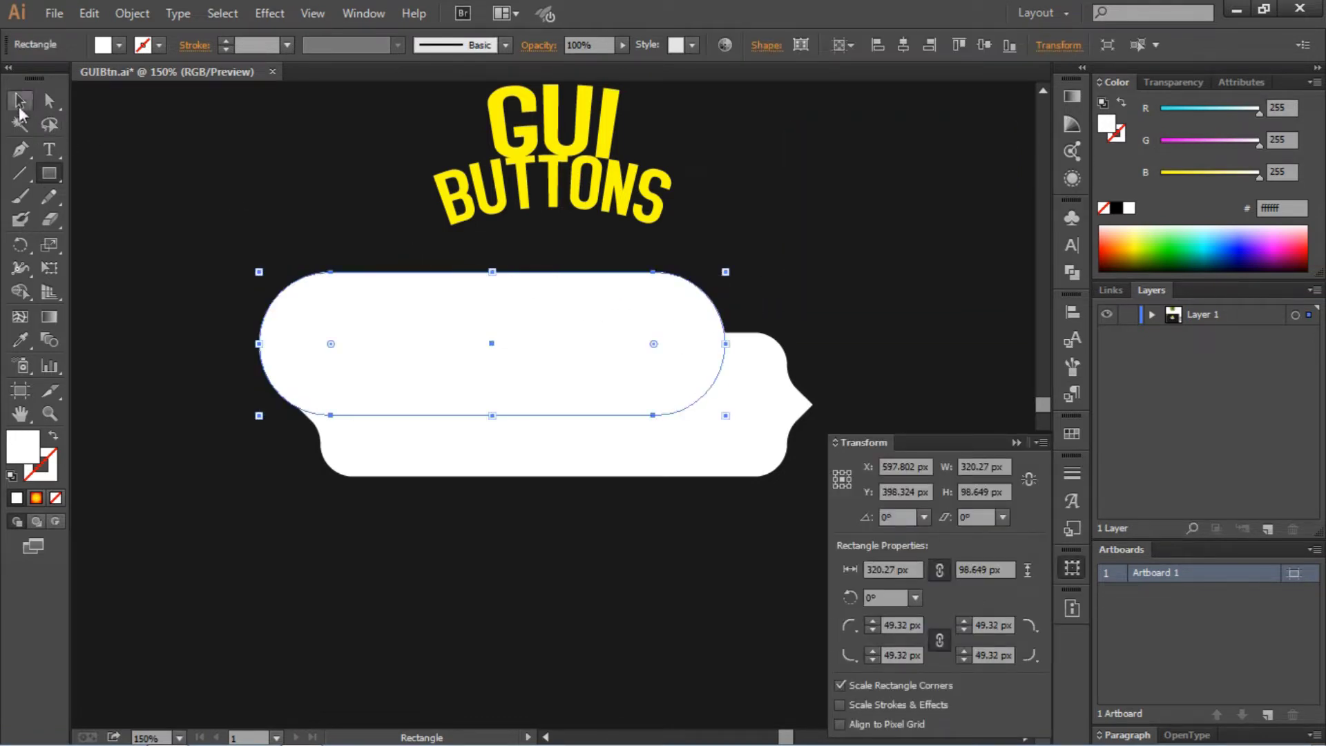
key(ctrl+shift+a)
drag(487, 317, 515, 553)
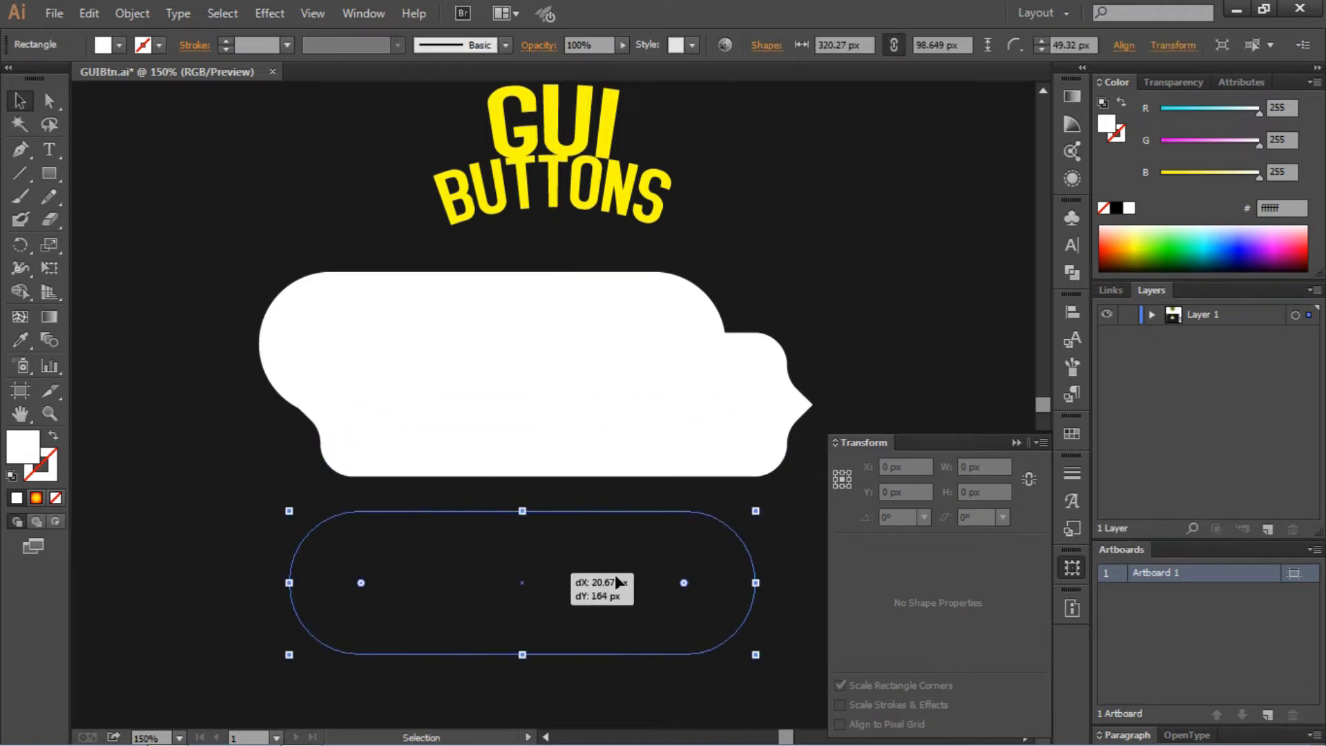
key(ctrl+z)
- Reduce the corner rounding and resize the rounded rectangle to fill the notched shape
mouse_move(653, 343)
mouse_down()
mouse_move(680, 292)
mouse_move(661, 297)
mouse_up()
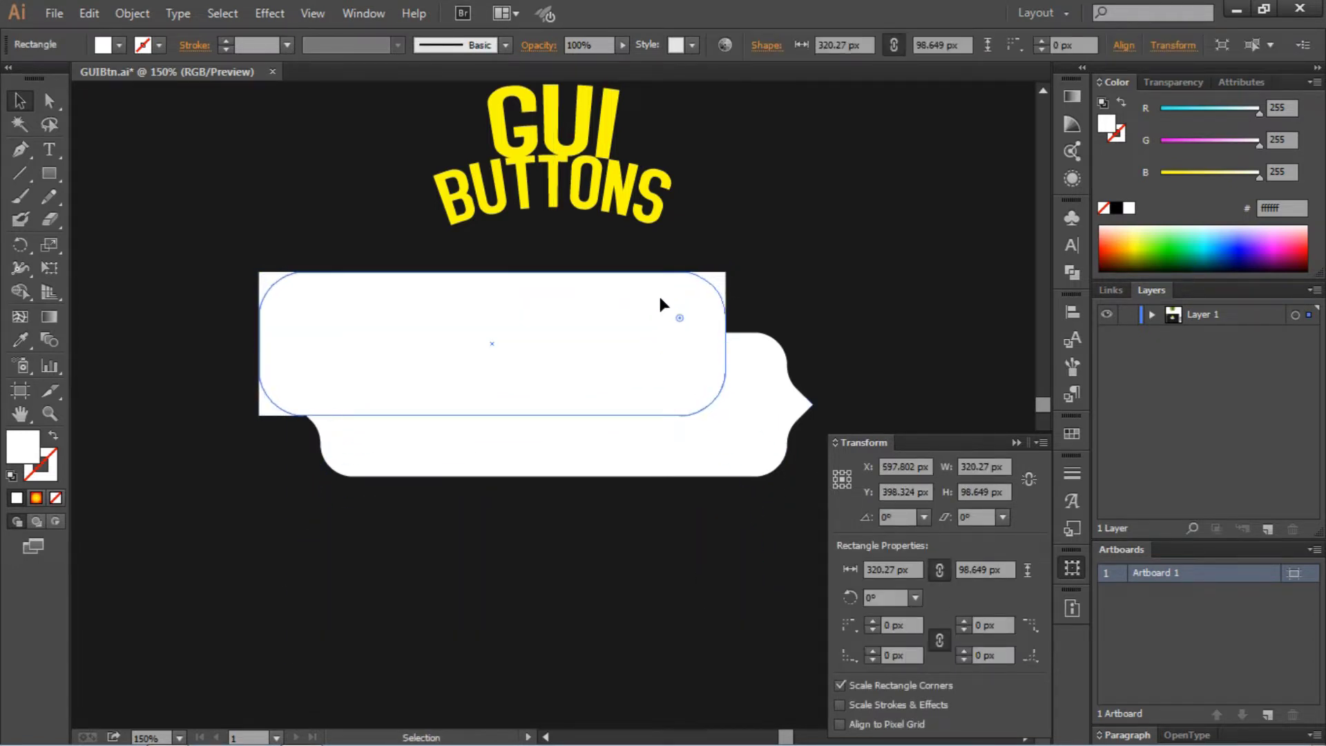
click(43, 103)
drag(387, 311, 239, 193)
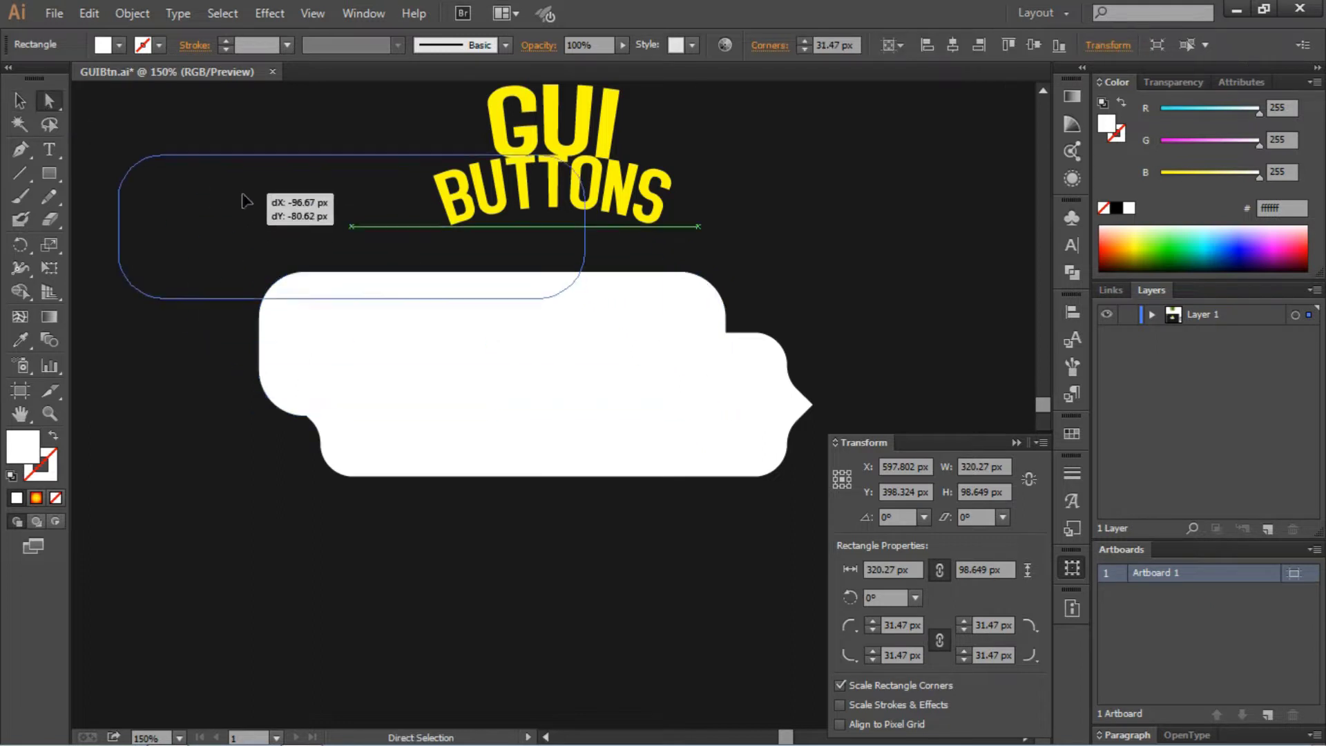
mouse_move(88, 137)
mouse_down()
mouse_move(226, 321)
mouse_move(188, 297)
mouse_up()
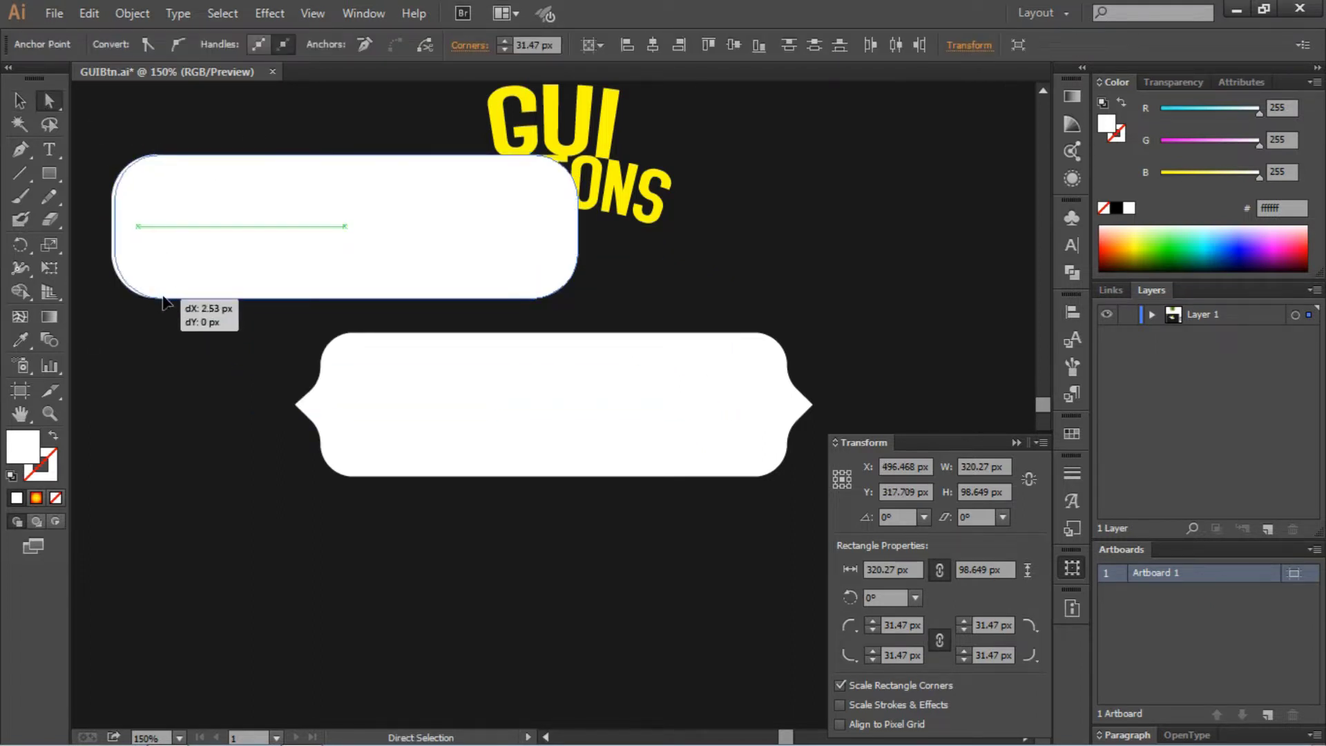
click(19, 100)
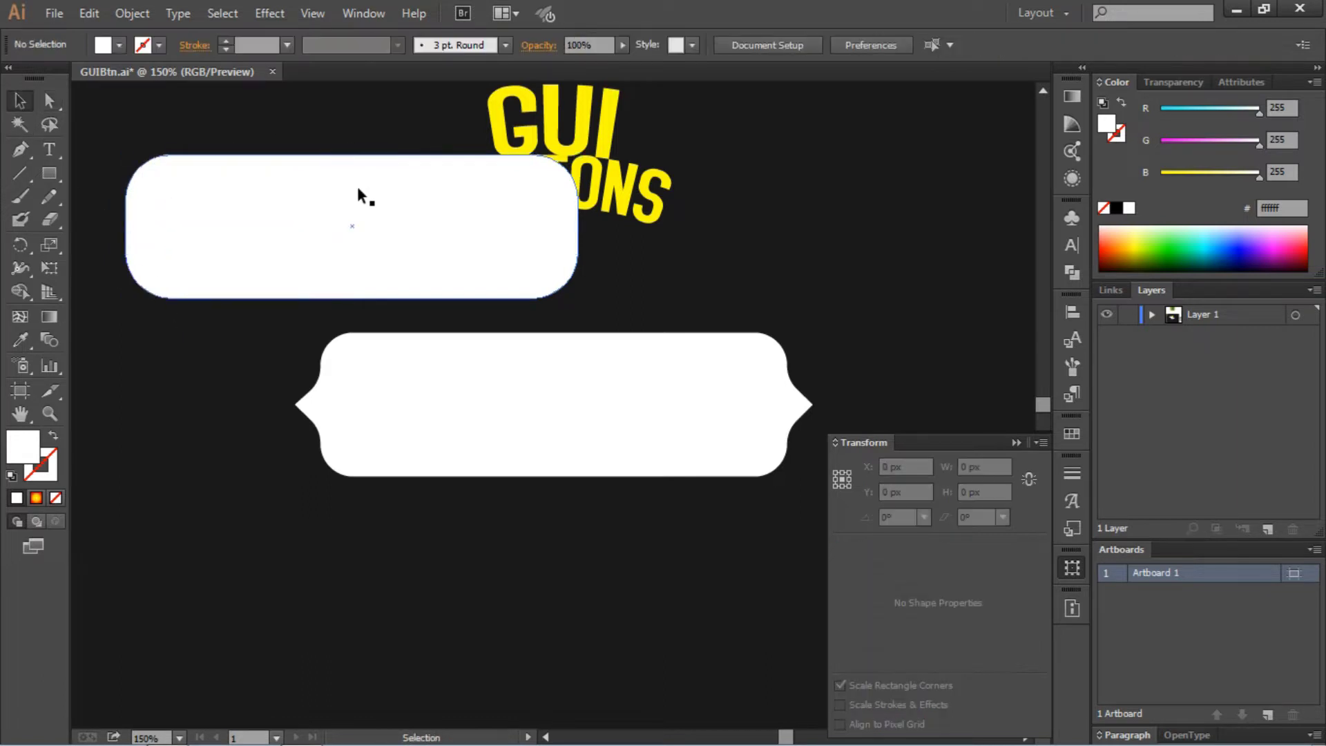
mouse_move(371, 224)
mouse_down()
mouse_move(581, 433)
mouse_move(569, 417)
mouse_up()
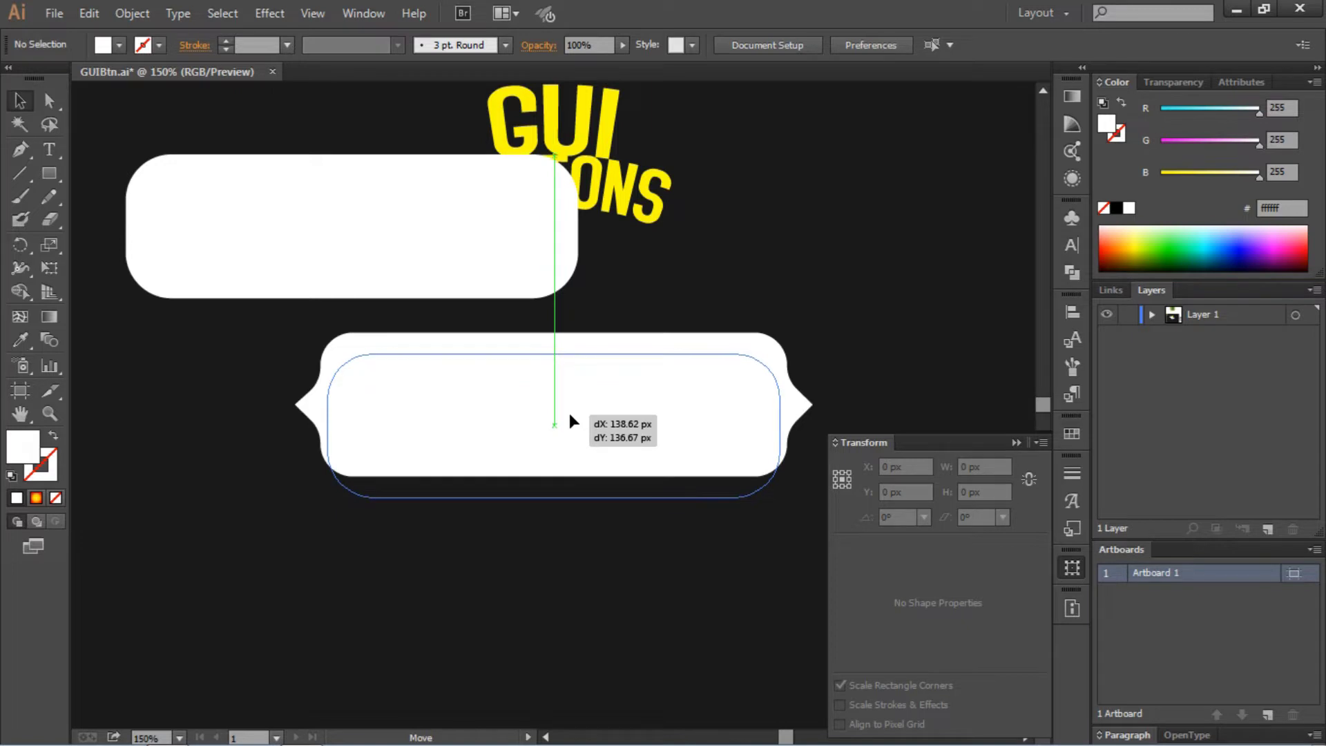
drag(566, 411, 571, 414)
drag(780, 354, 788, 351)
- Move the rounded rectangle just below the notched button, select the button, and fit the artboard
click(868, 325)
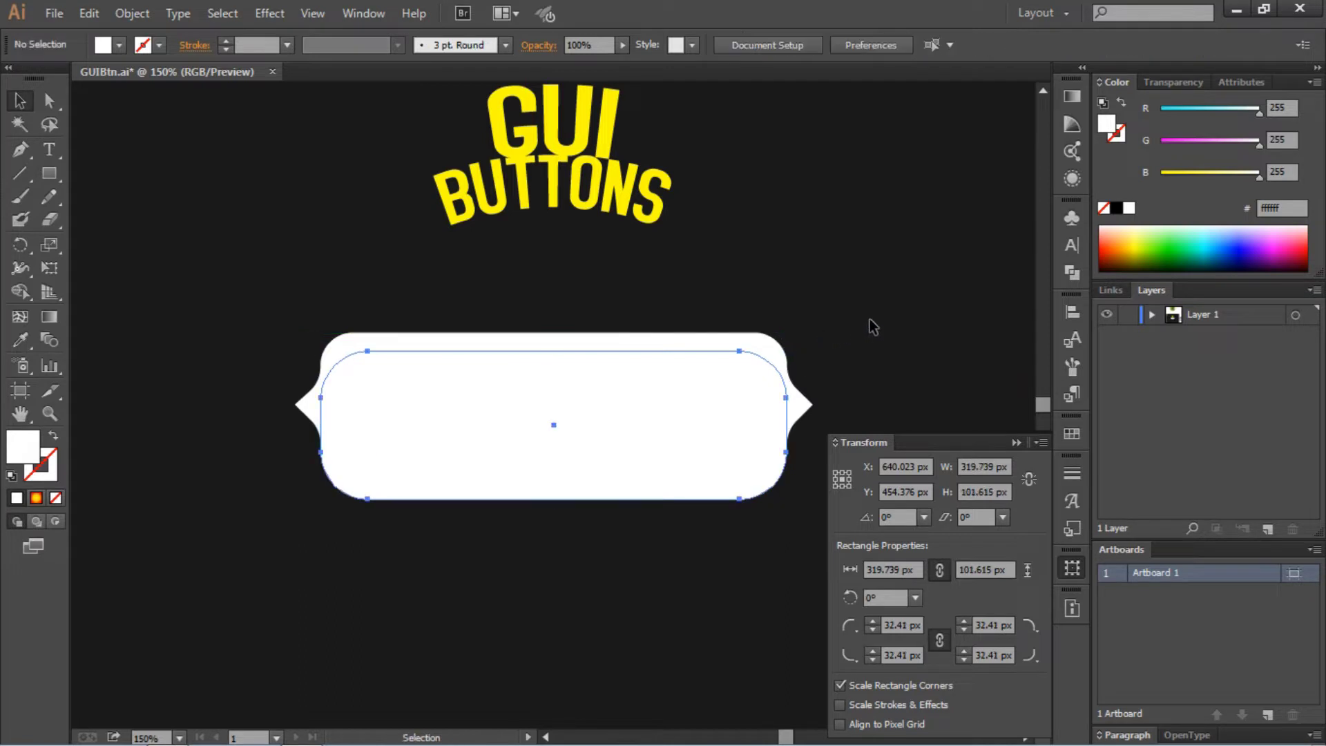
click(660, 494)
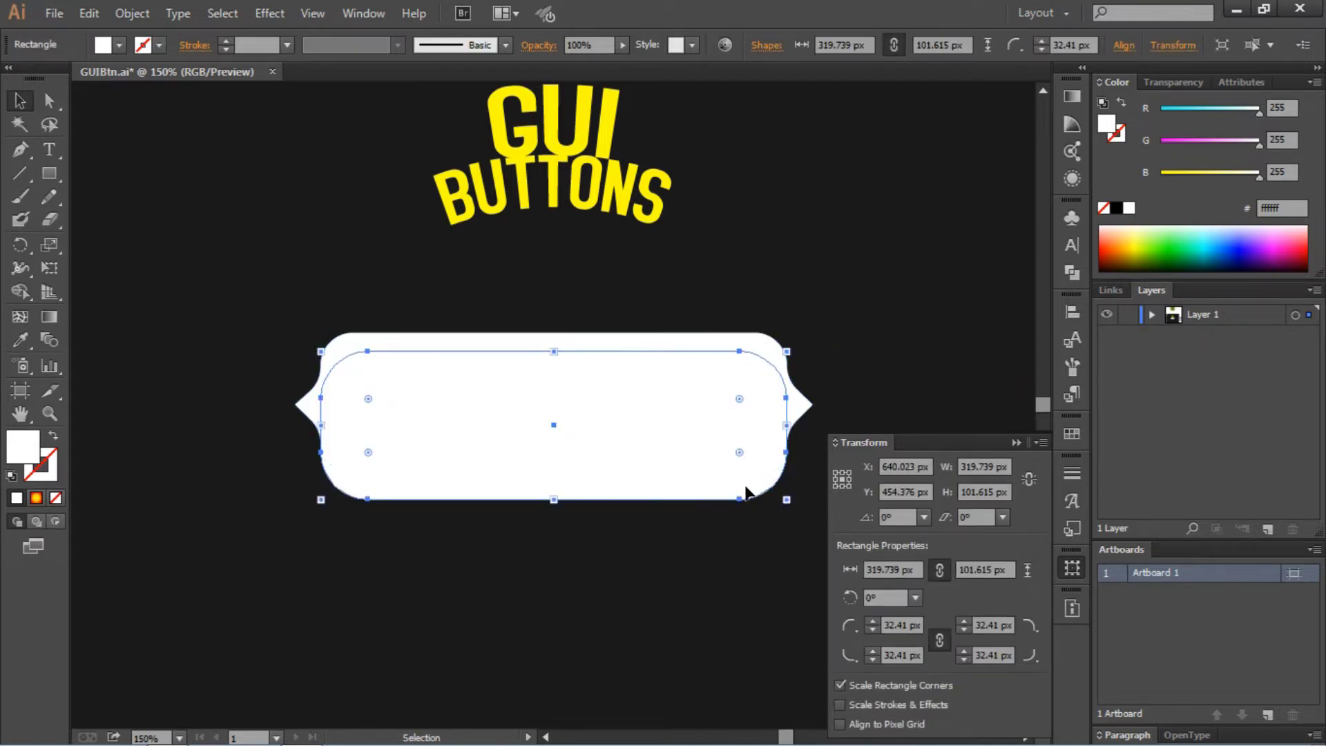
drag(746, 492, 746, 655)
click(657, 402)
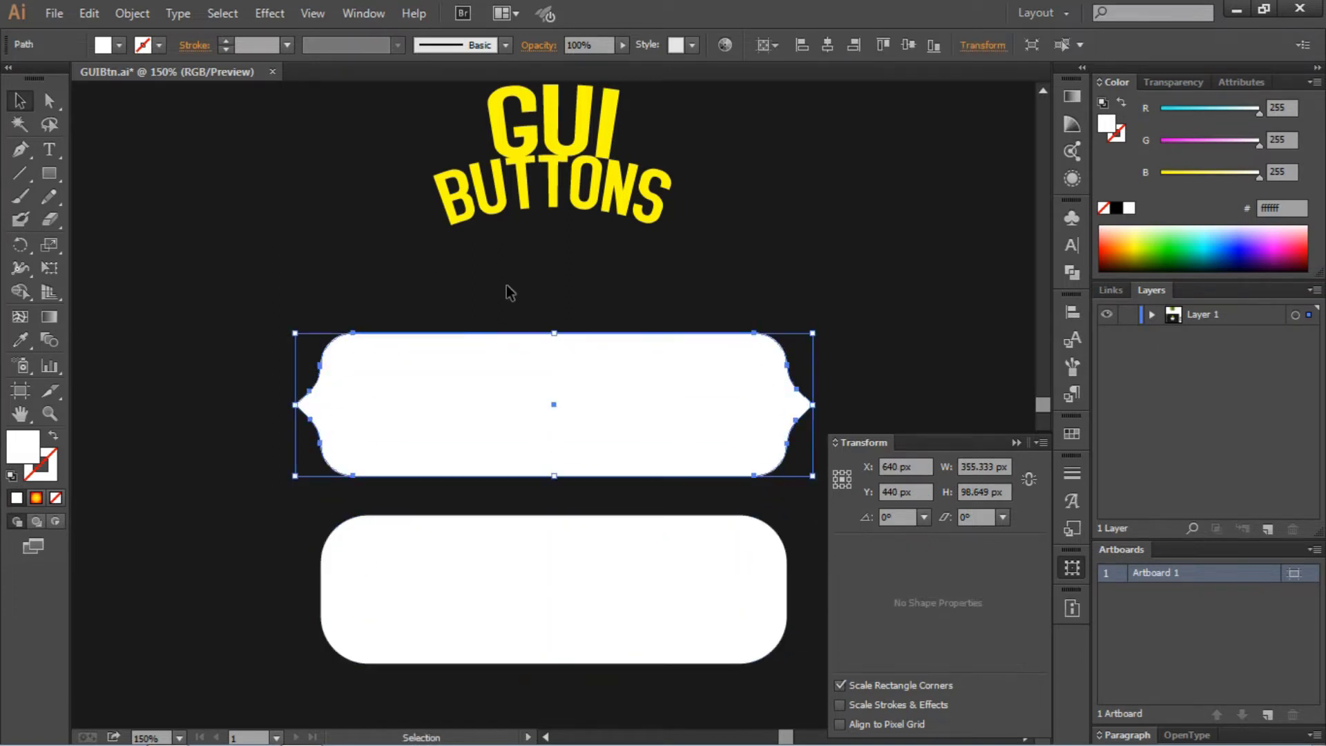
key(ctrl+0)
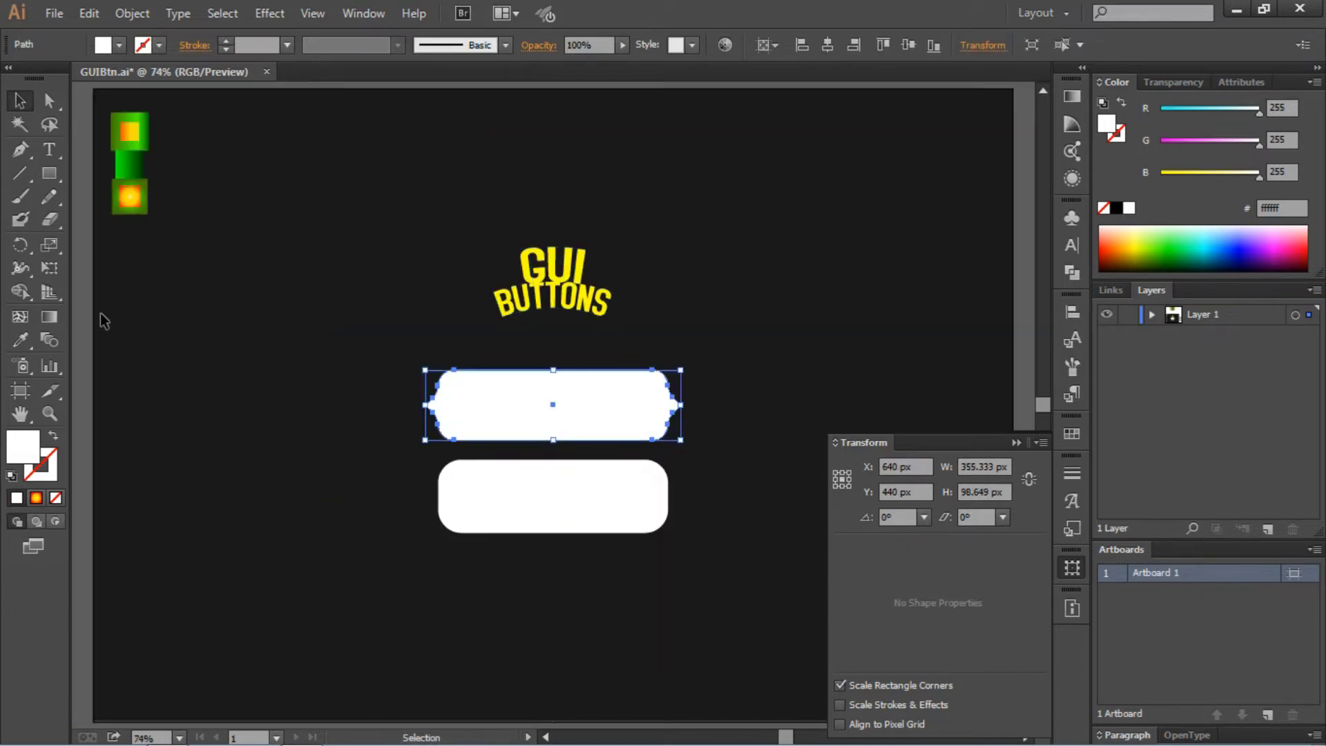
- Copy the top-left sample icon's gradient fill and thick green outline onto the button
click(21, 339)
click(129, 131)
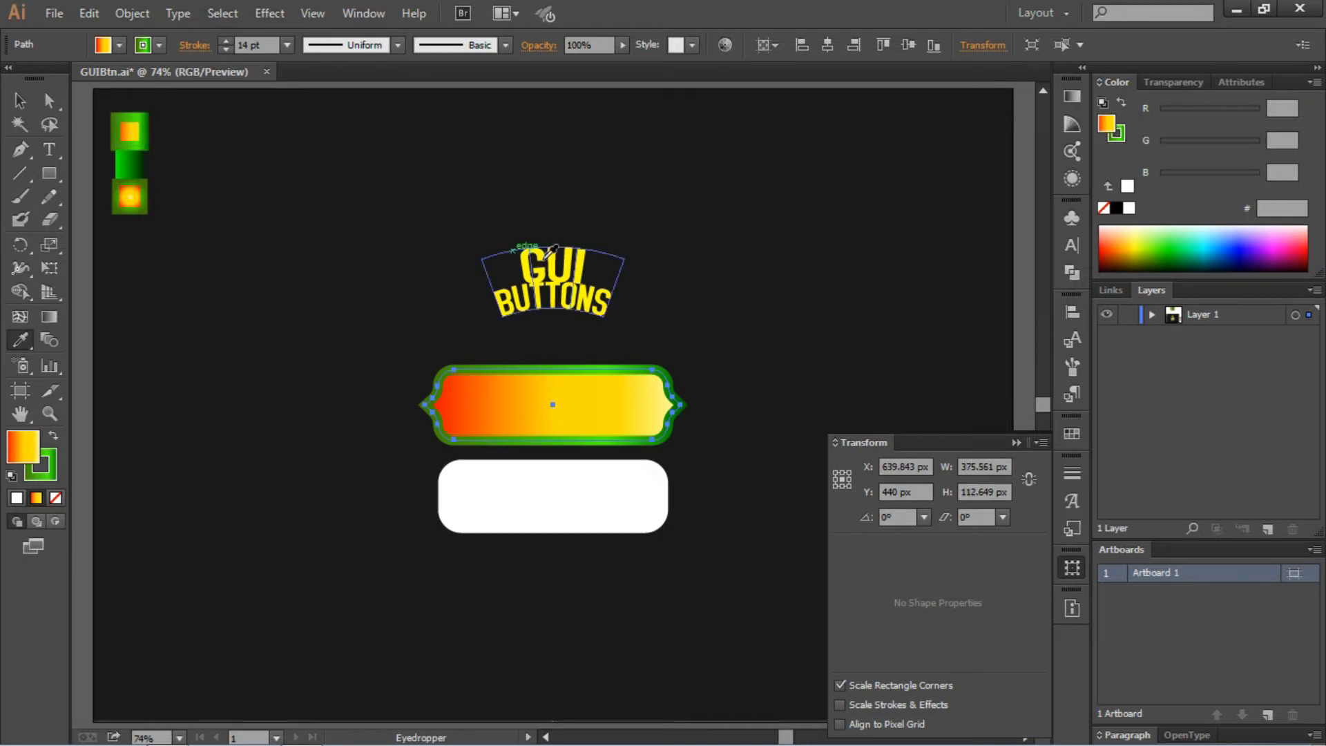
click(1019, 444)
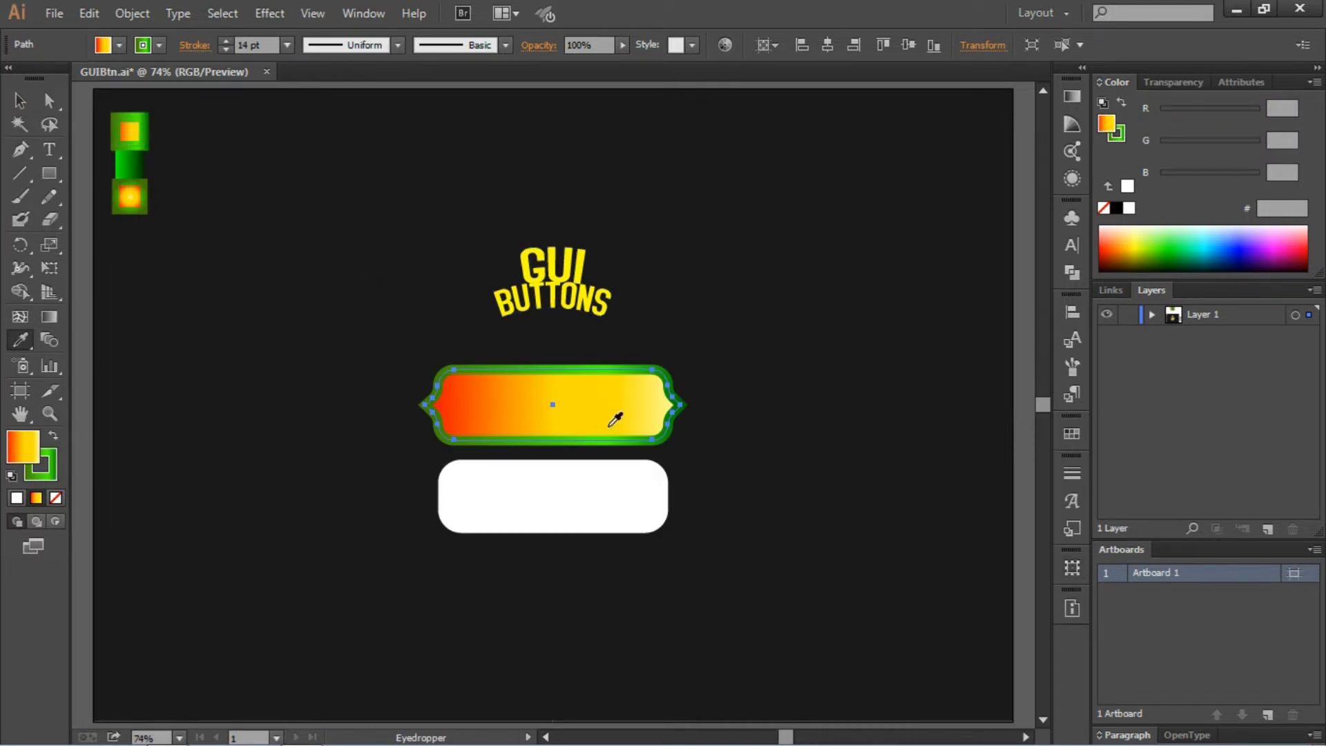
click(20, 101)
click(401, 304)
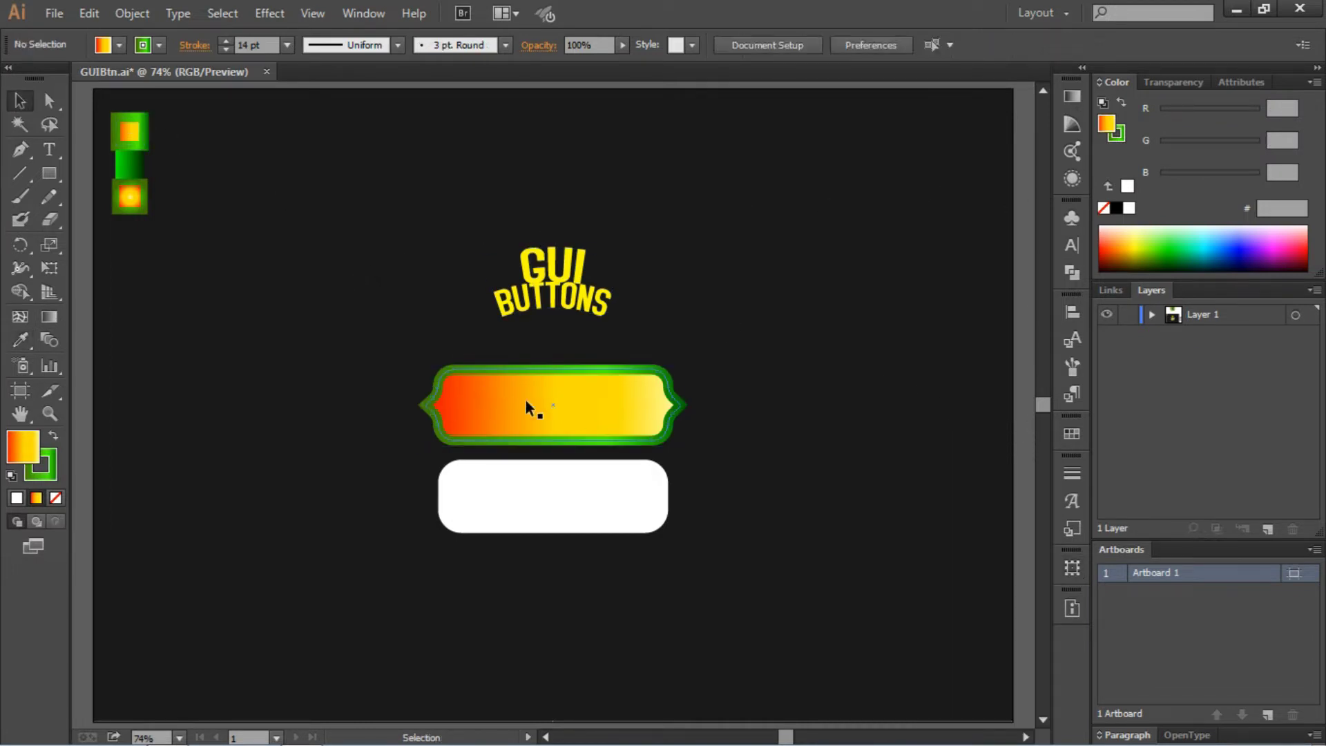
click(608, 413)
- Review the colours of the four gradient stops, from red through orange to yellow
click(1072, 97)
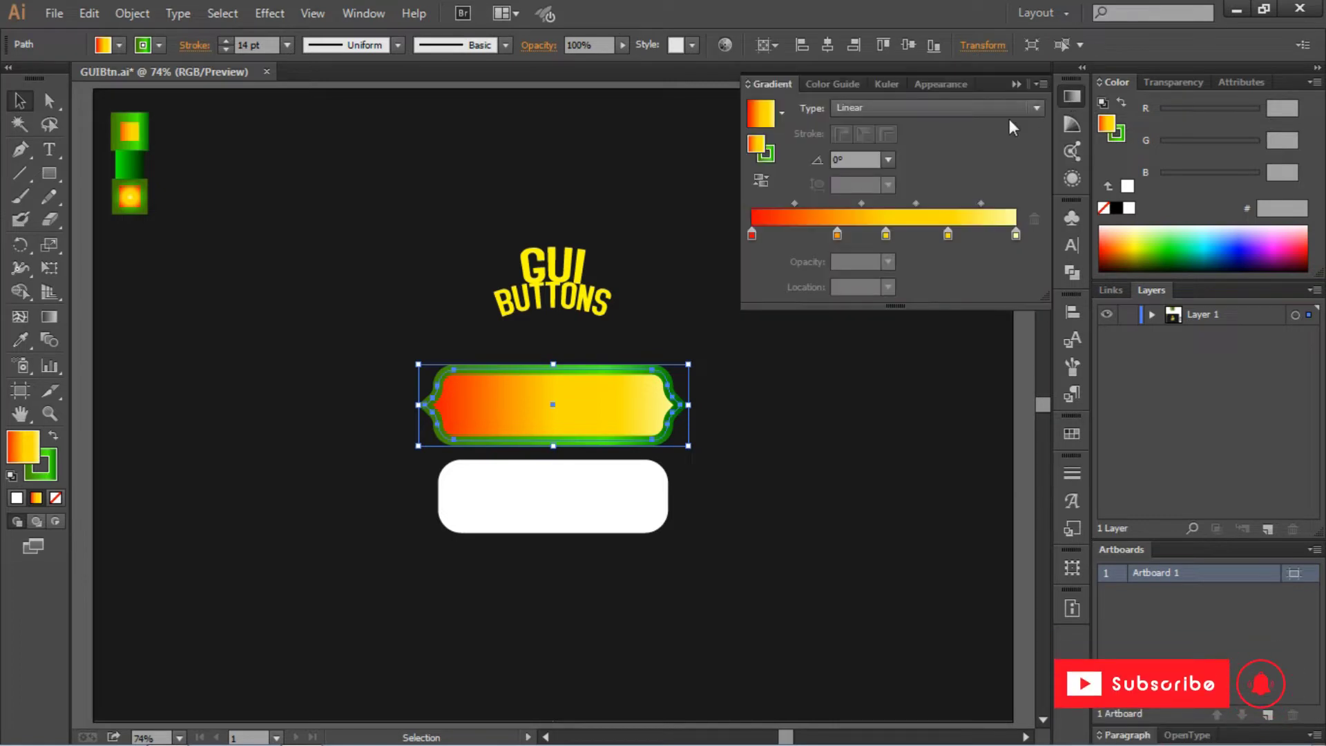
double_click(752, 234)
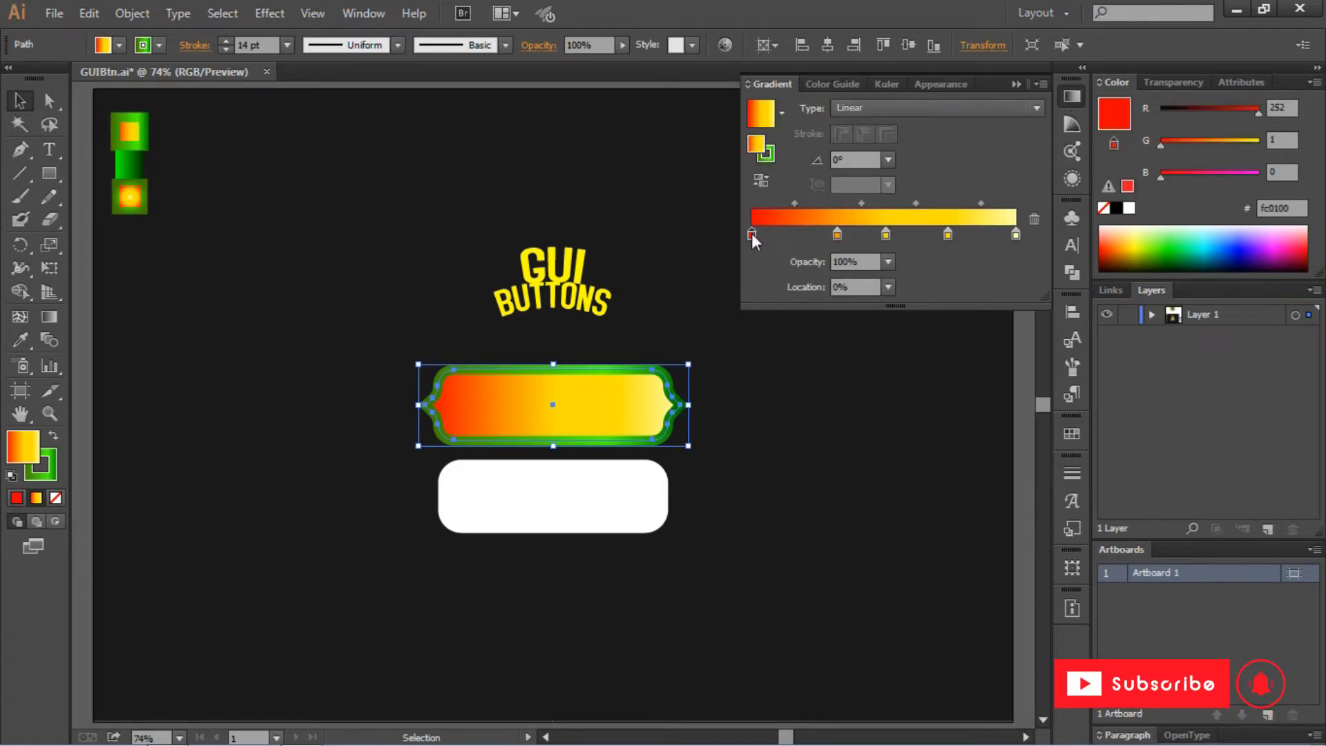
key(Escape)
double_click(838, 235)
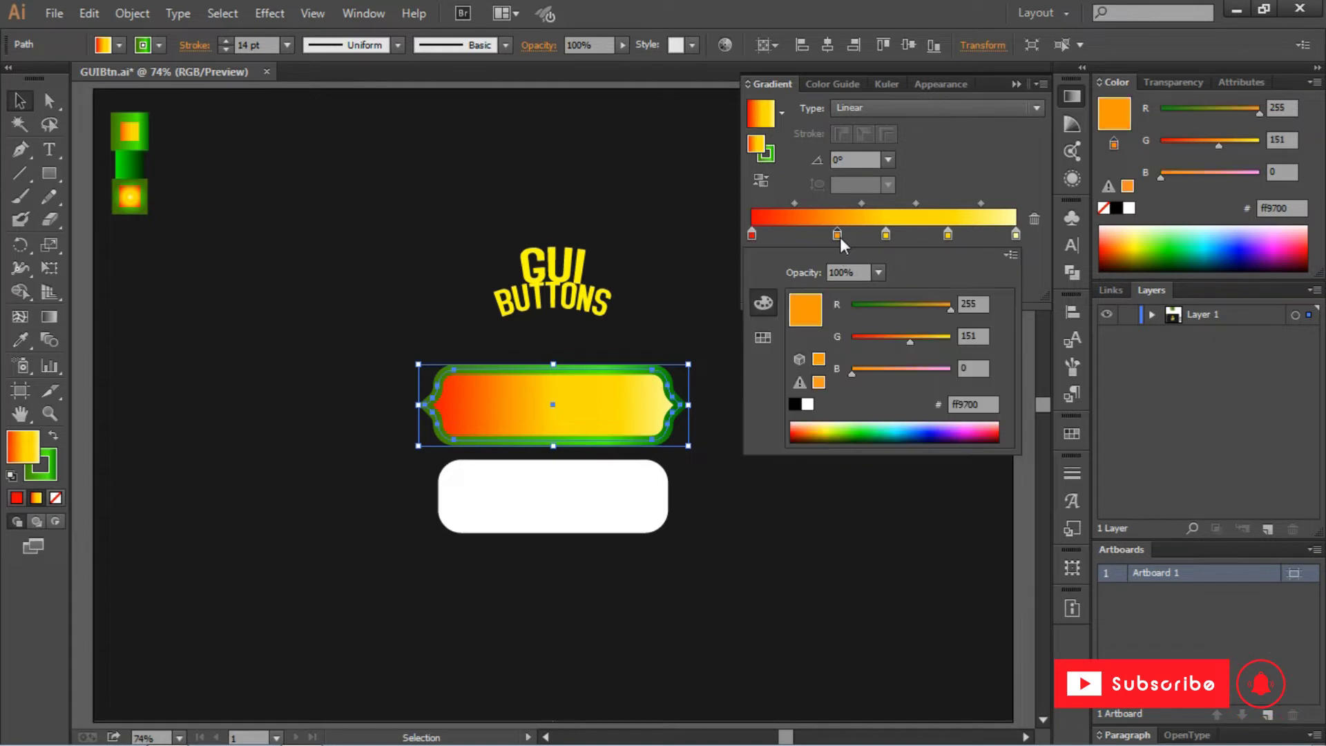
key(Escape)
double_click(886, 235)
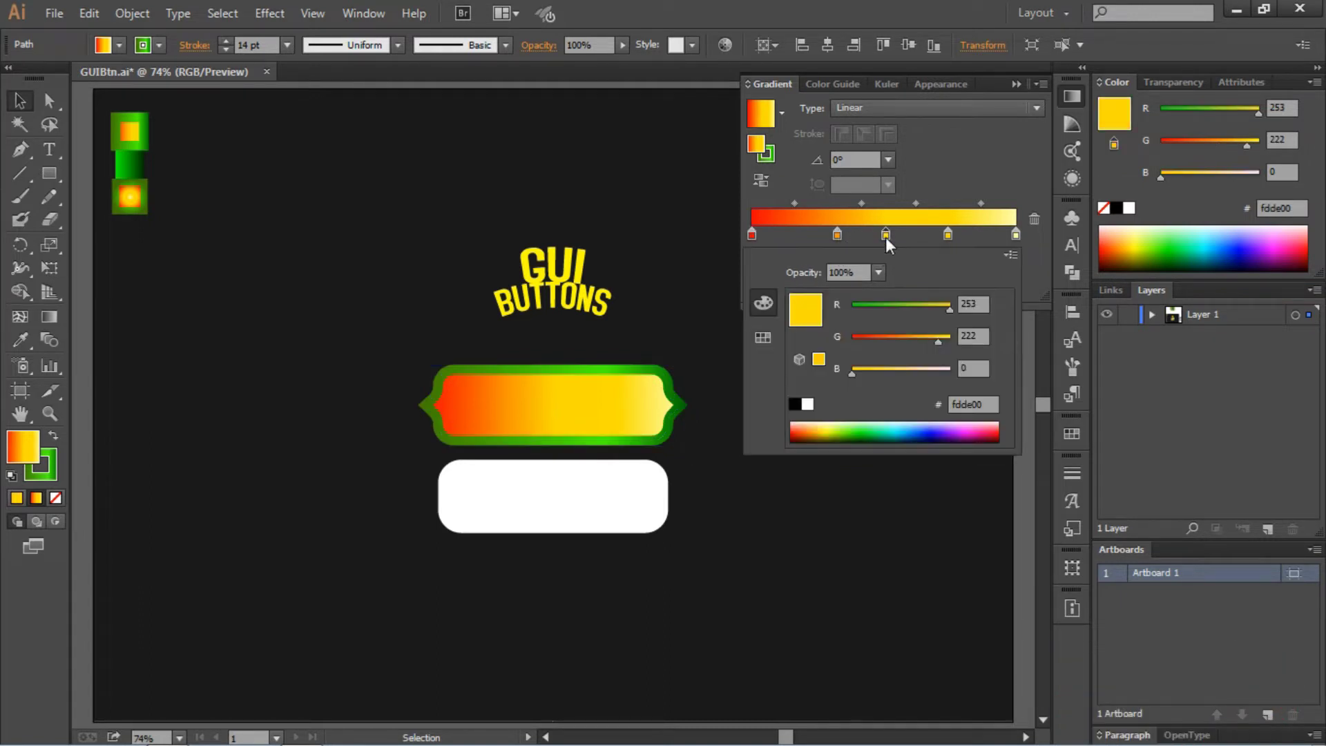
key(Escape)
double_click(948, 235)
key(Escape)
- Keep the fill gradient linear and set its angle to 90° for a vertical blend
click(877, 106)
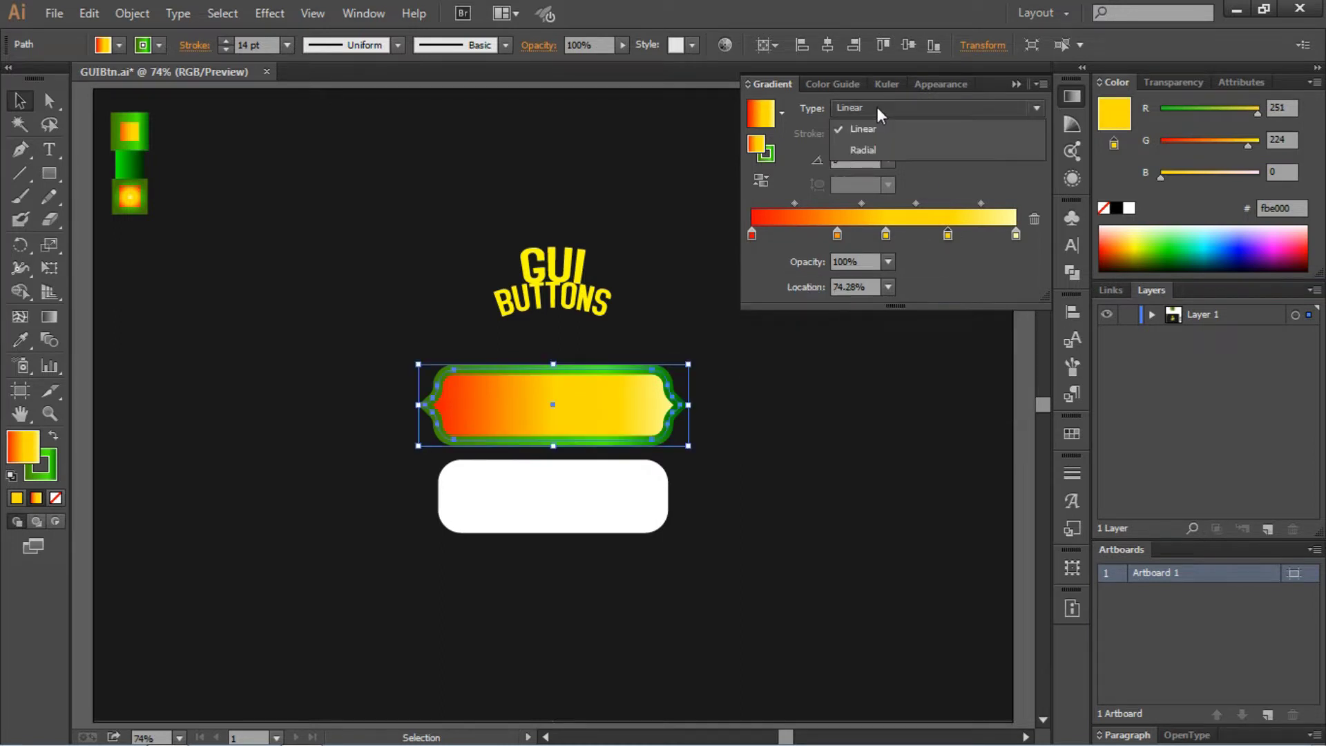
click(878, 106)
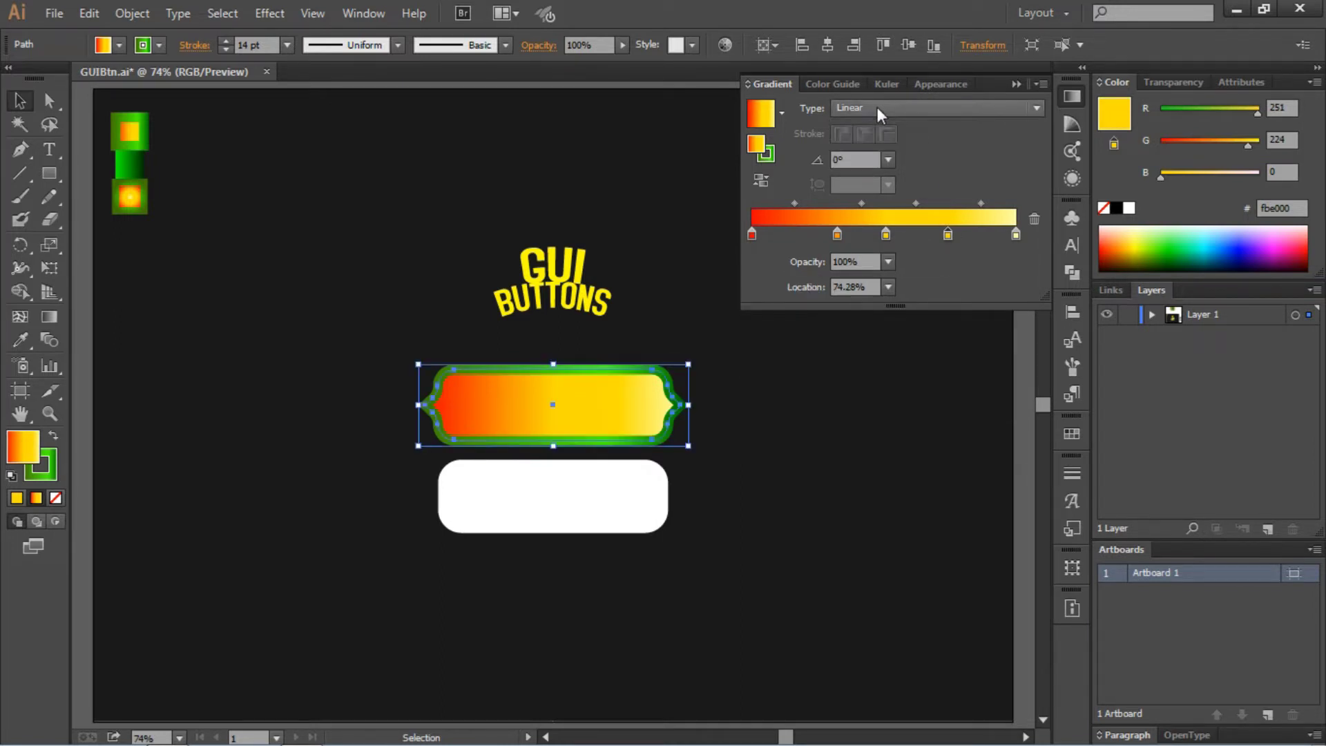
click(888, 160)
click(912, 268)
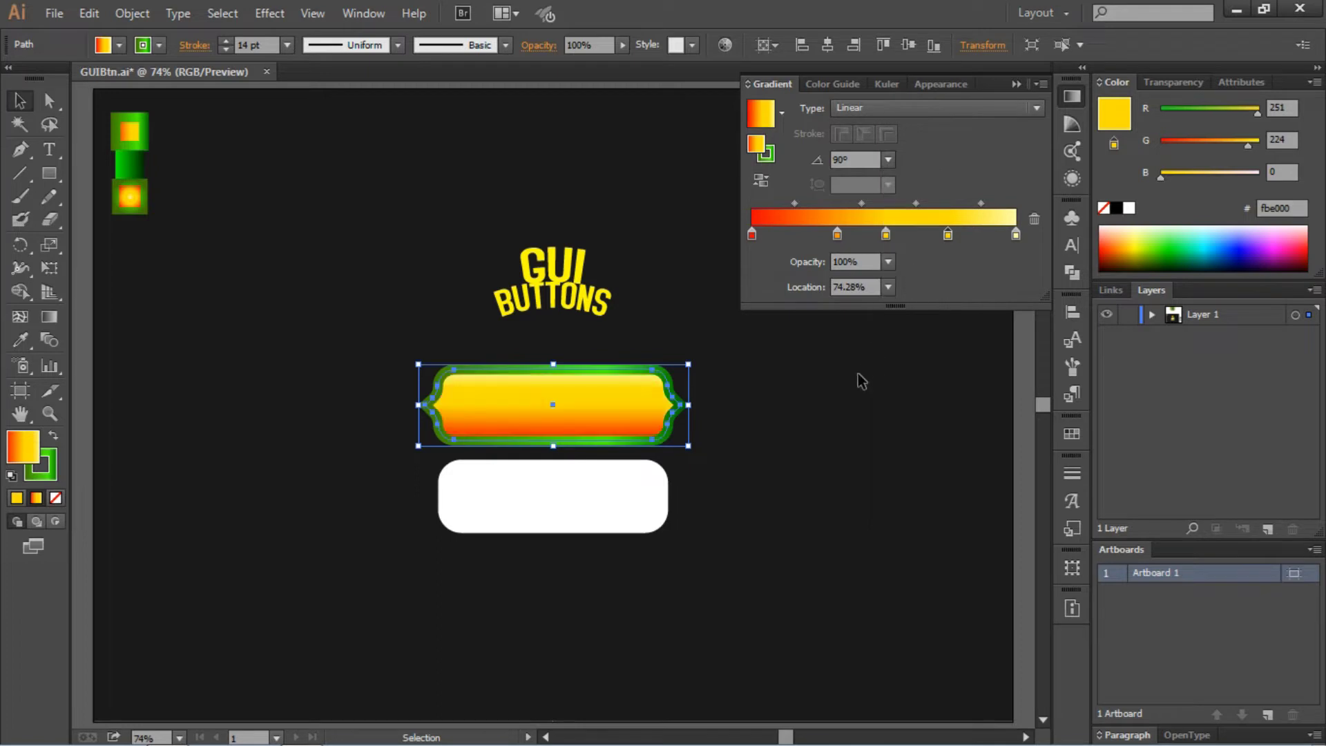
click(771, 156)
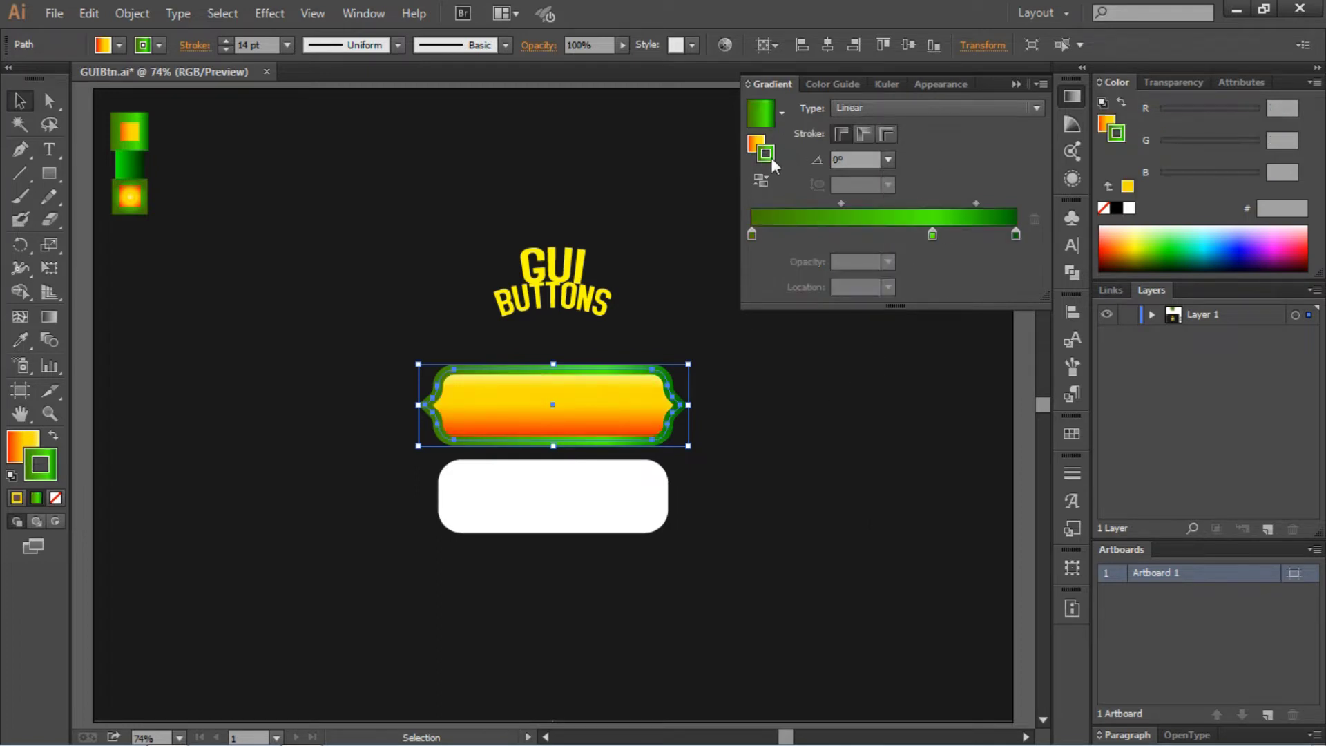
- Set the outline's dark, bright and deep green stops and apply the gradient across the stroke
double_click(751, 234)
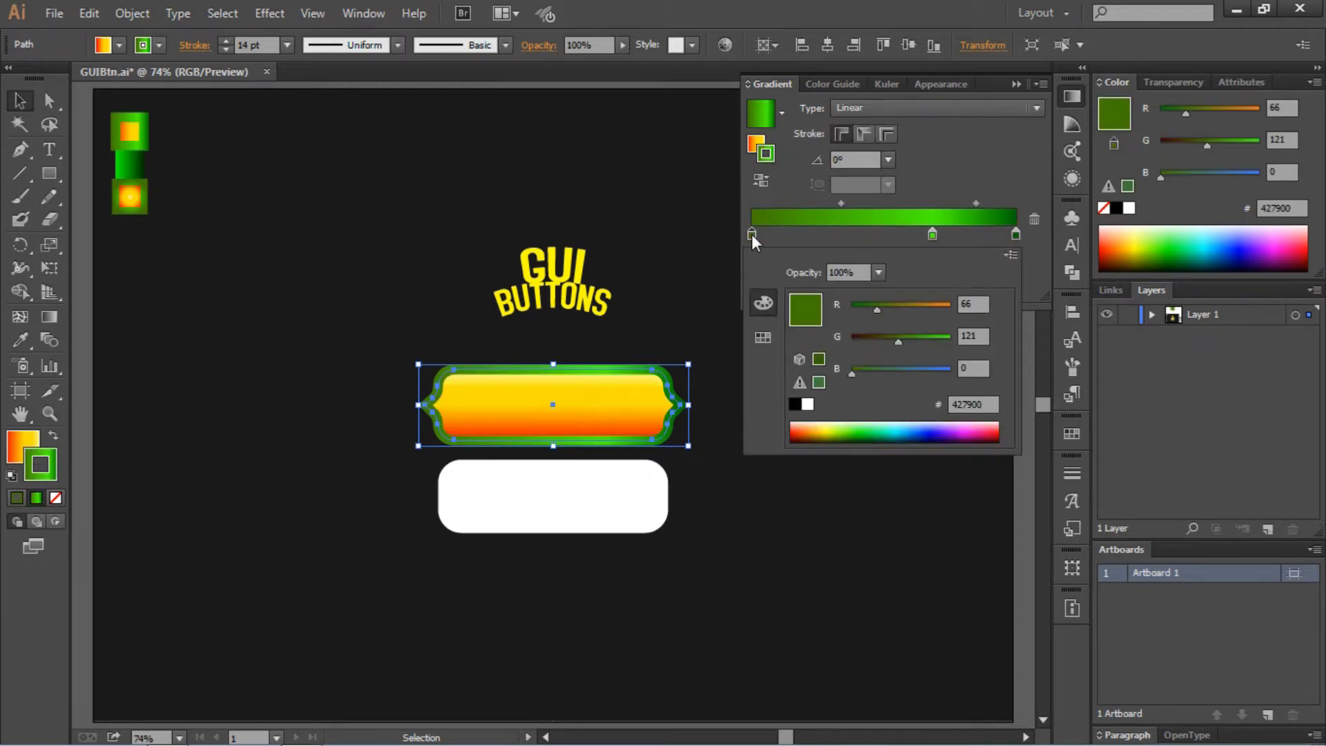
double_click(931, 236)
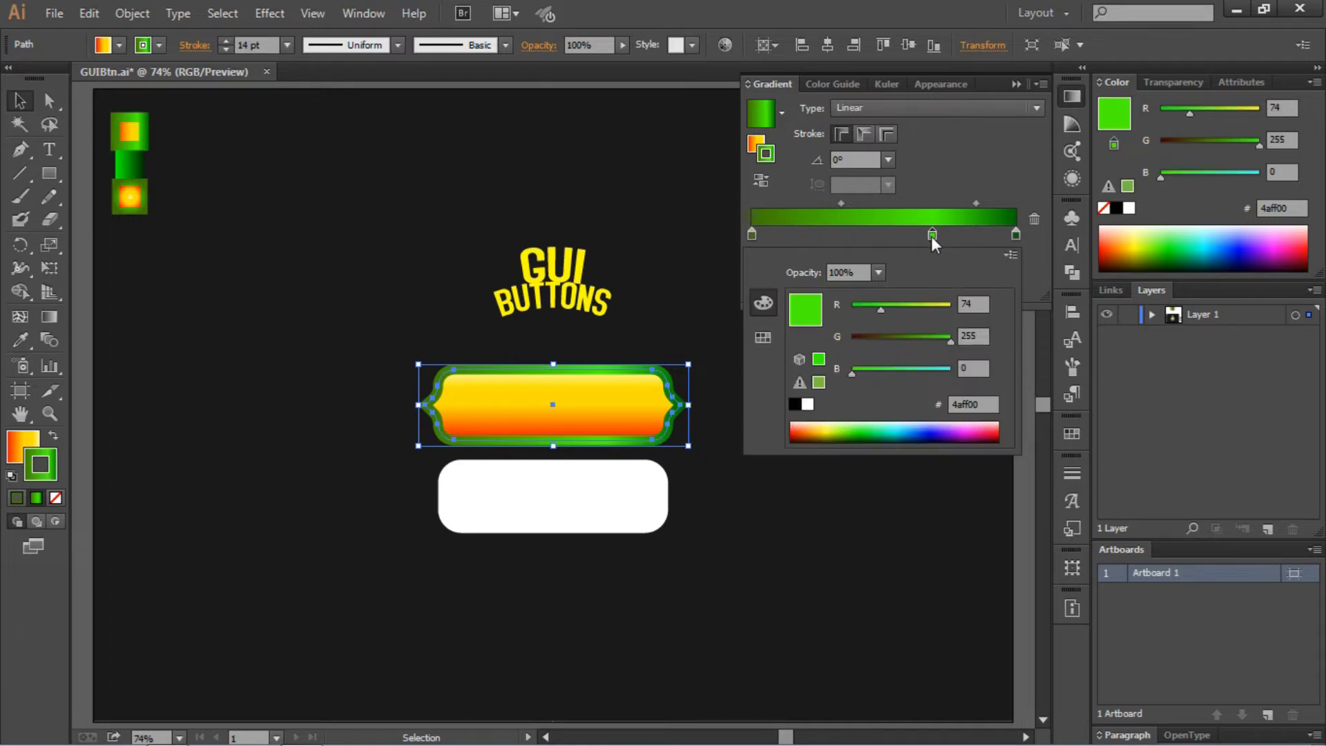
double_click(1015, 235)
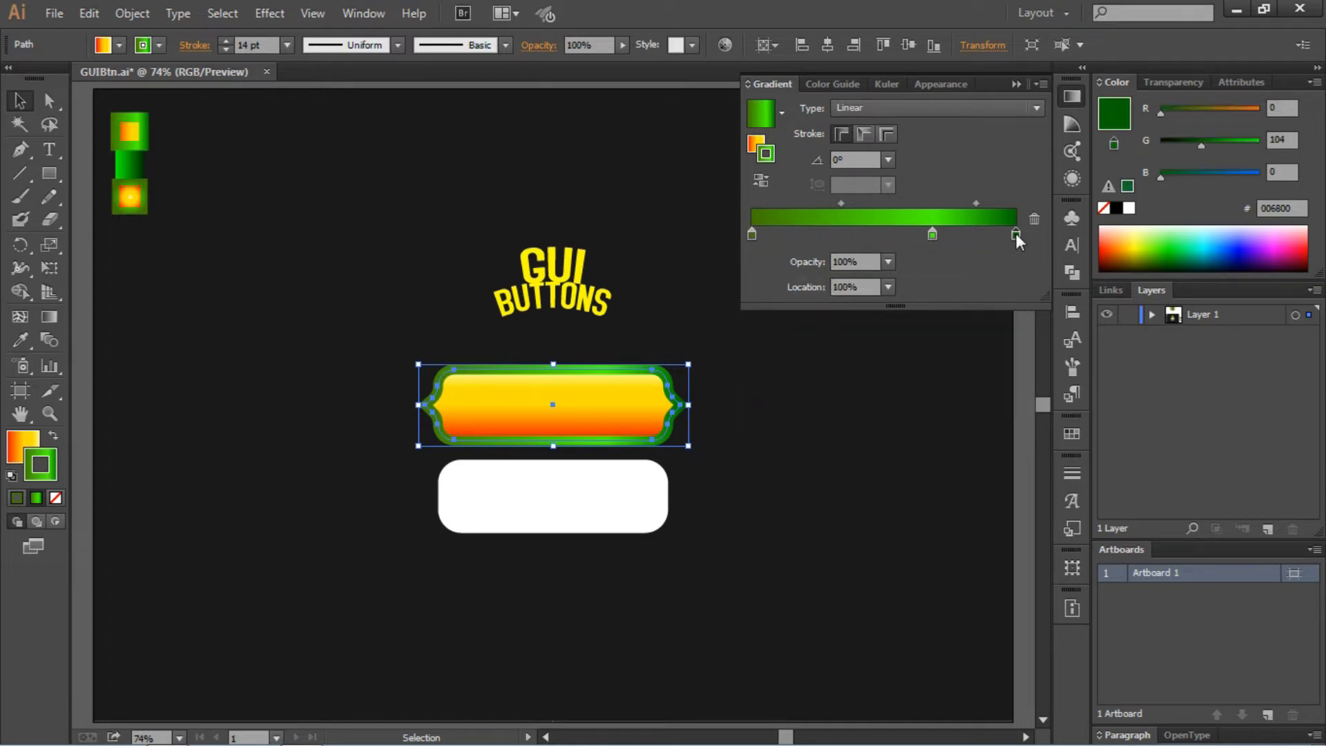
click(888, 135)
click(893, 135)
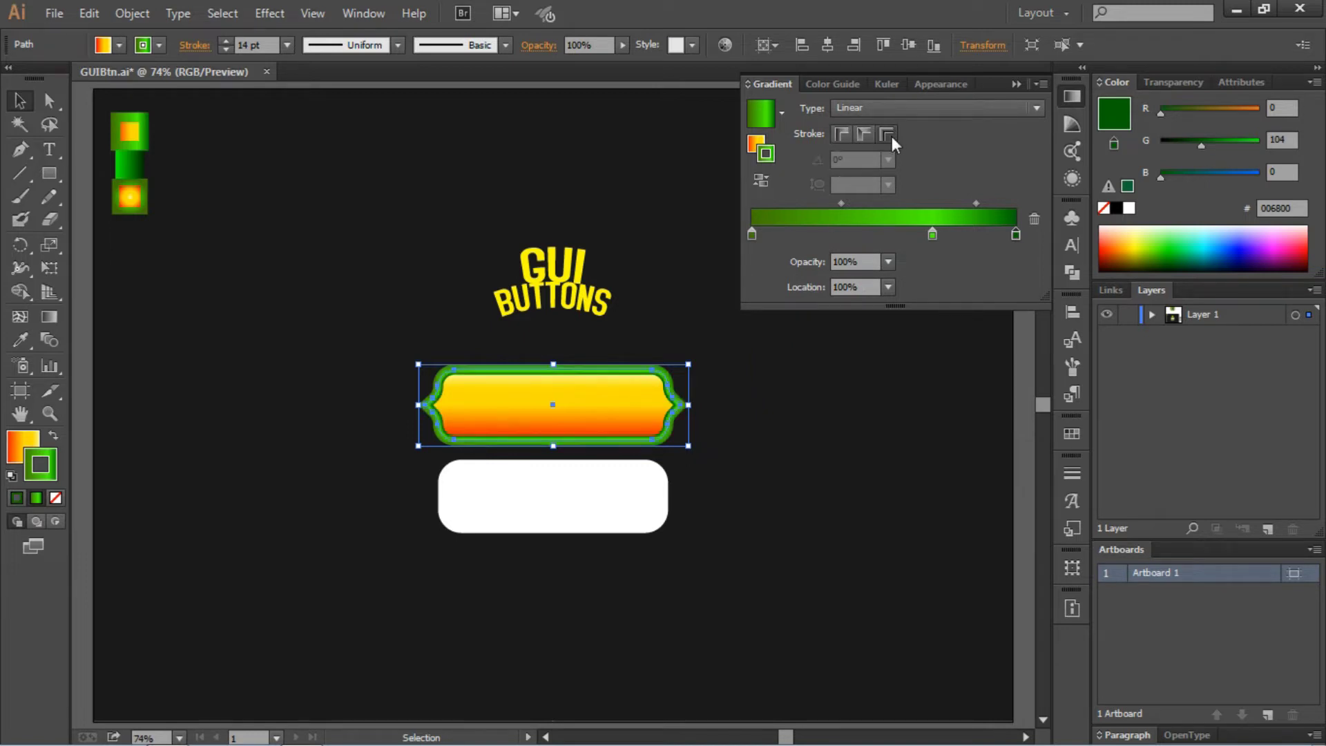
click(798, 365)
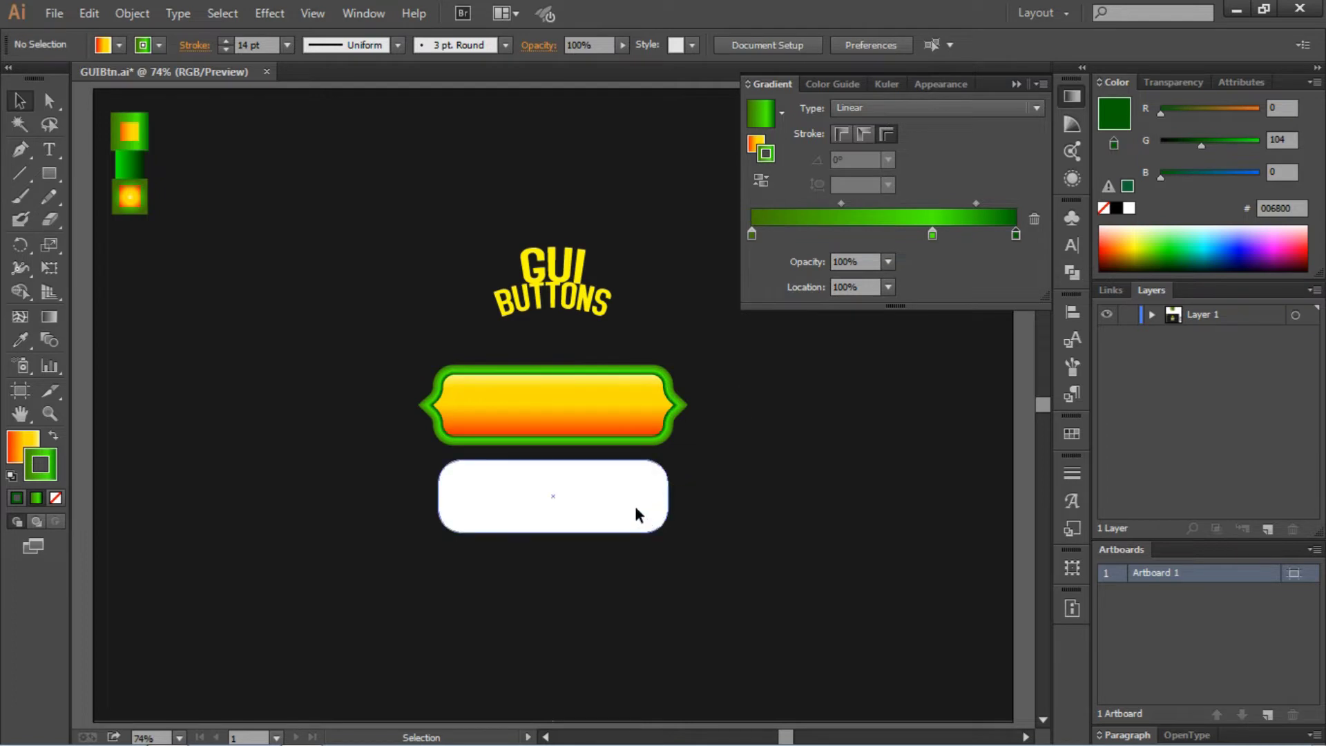
- Move the white rounded rectangle up behind the button, nudging it two steps so only its base shows
drag(636, 512, 639, 444)
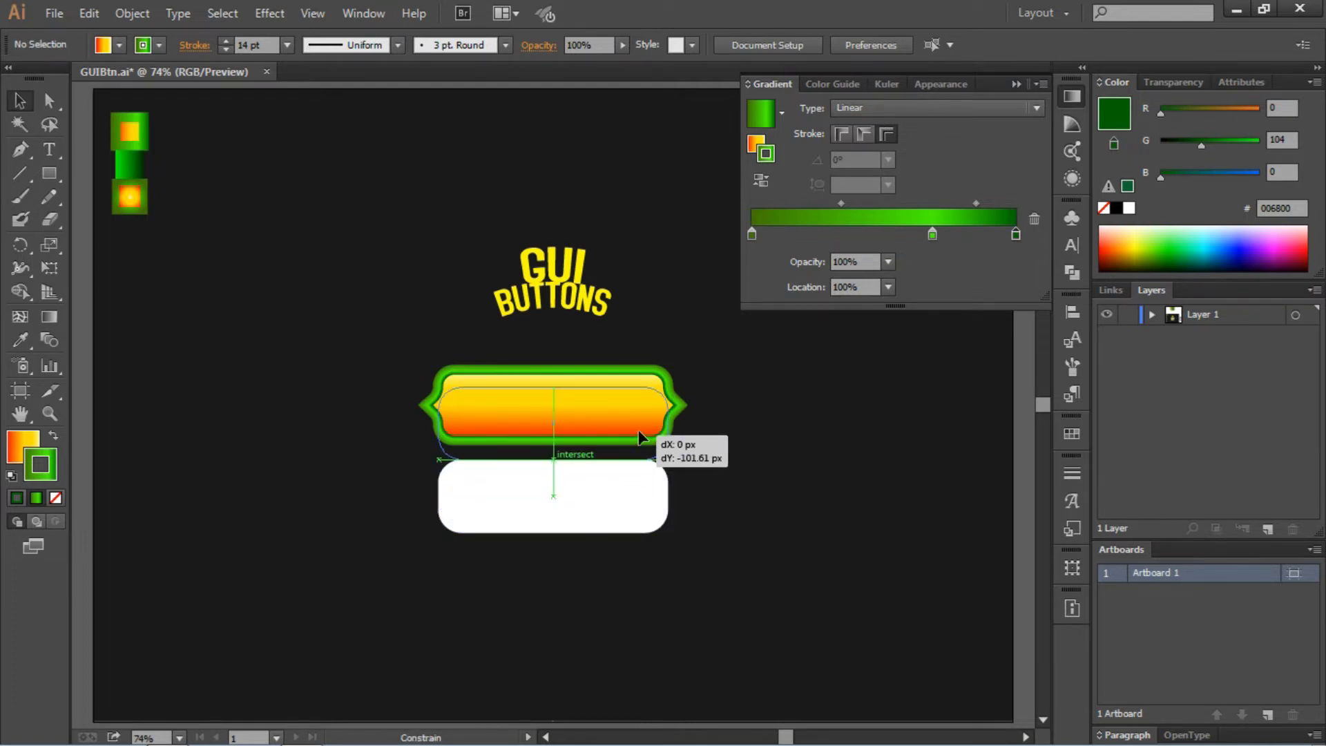
click(746, 463)
key(ctrl+plus)
key(ctrl+plus)
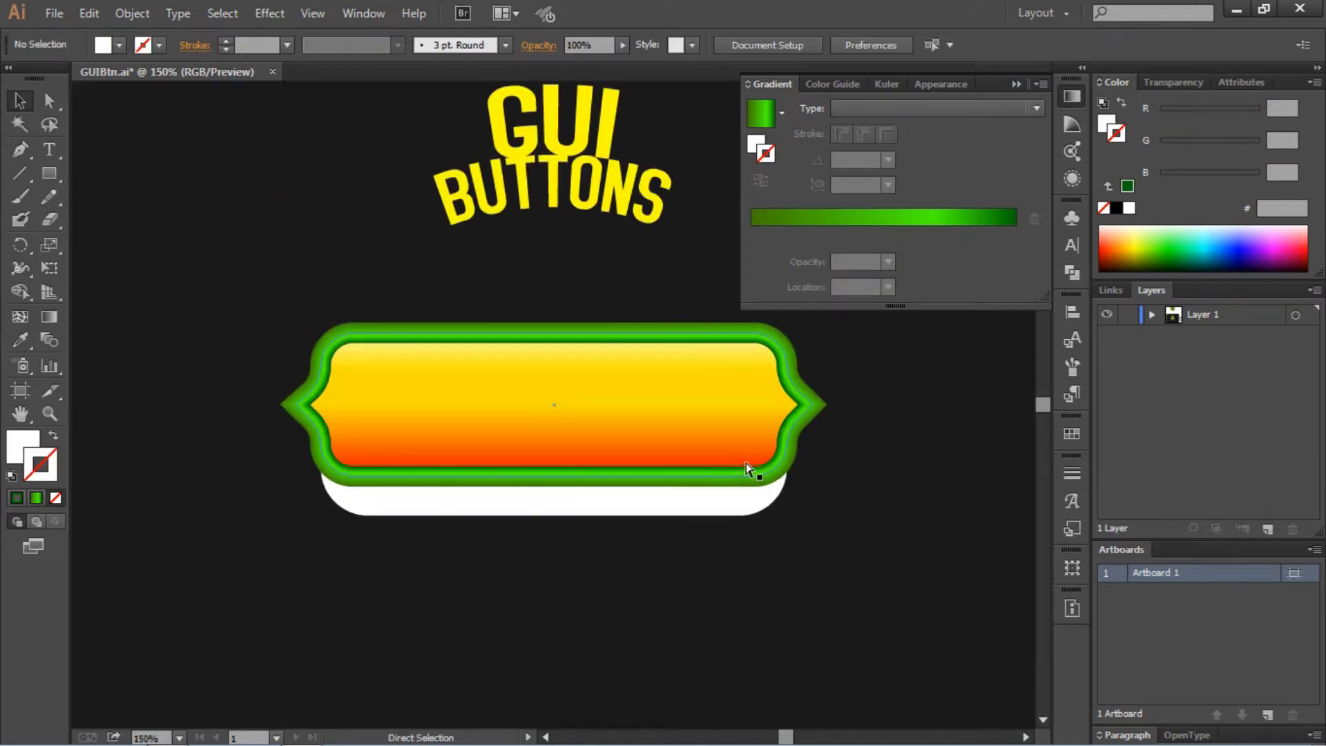
click(639, 495)
key(Up)
key(Up)
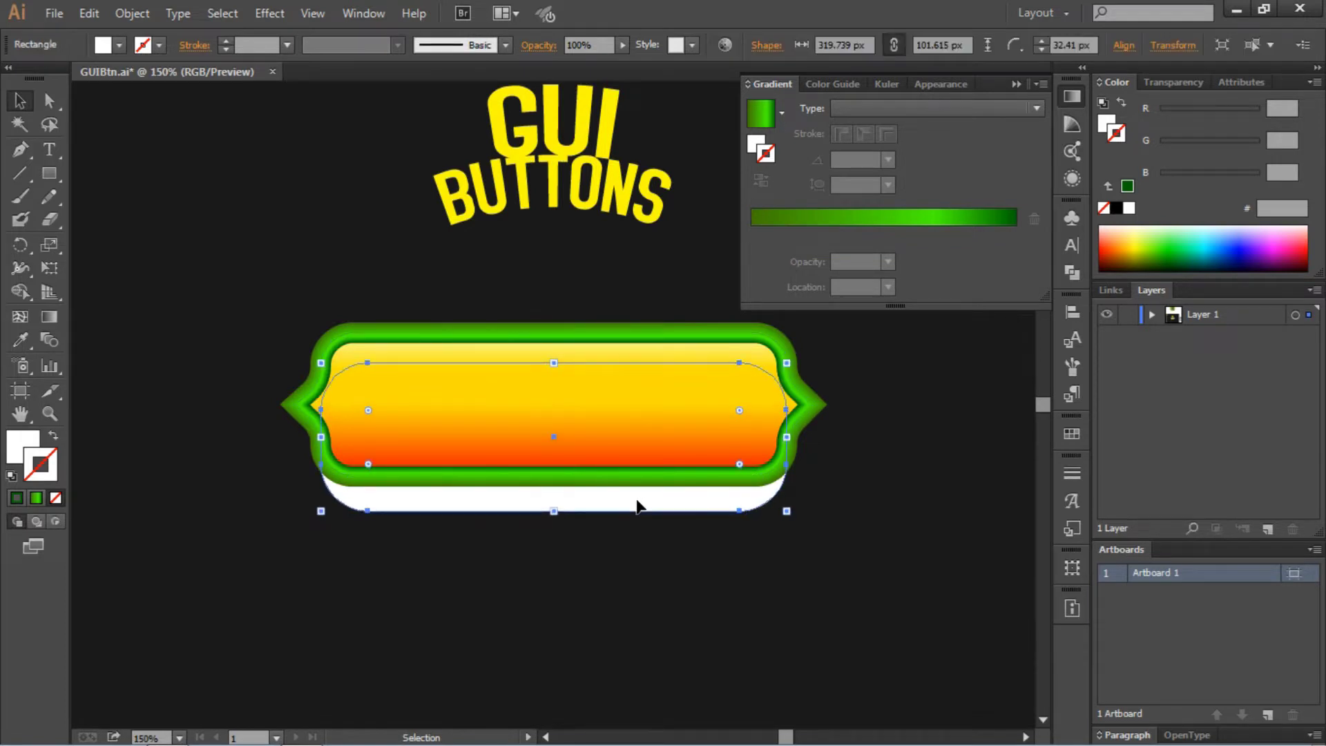
key(Up)
key(Up)
key(Up)
key(Up)
key(Up)
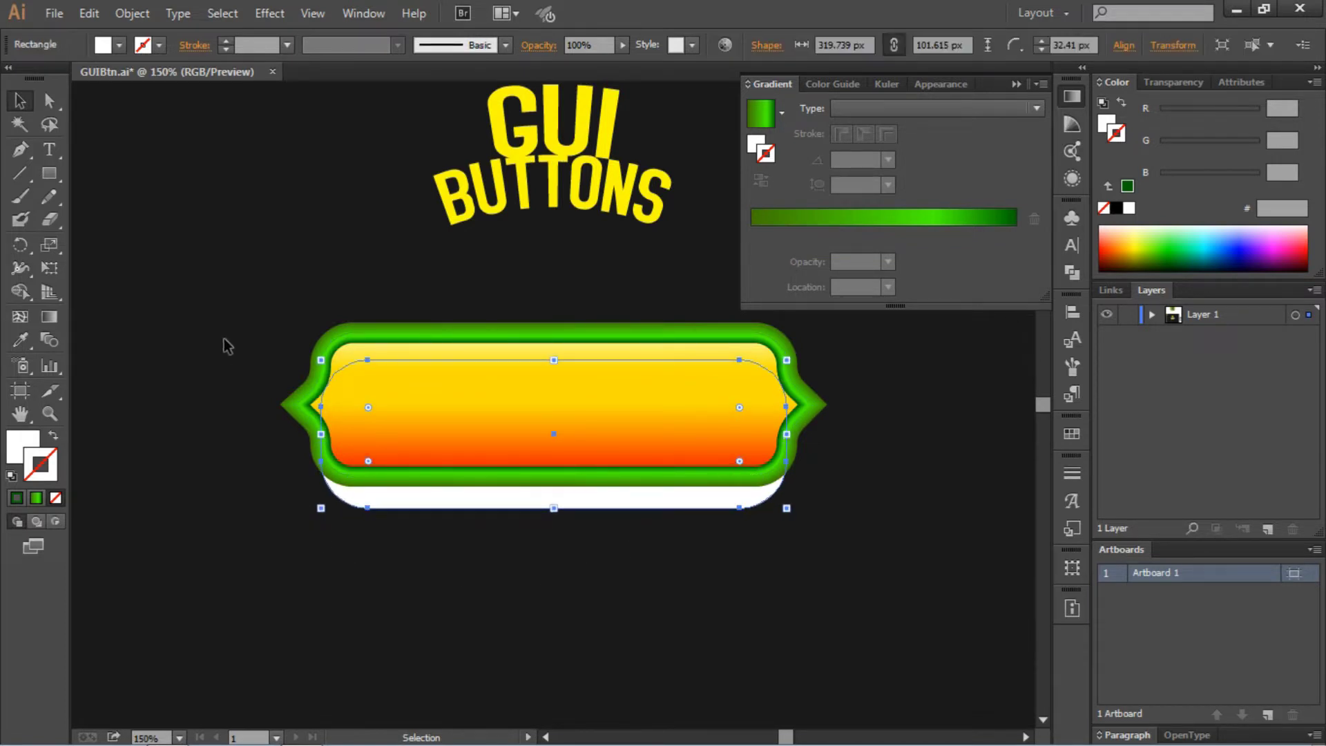
key(ctrl+0)
click(237, 342)
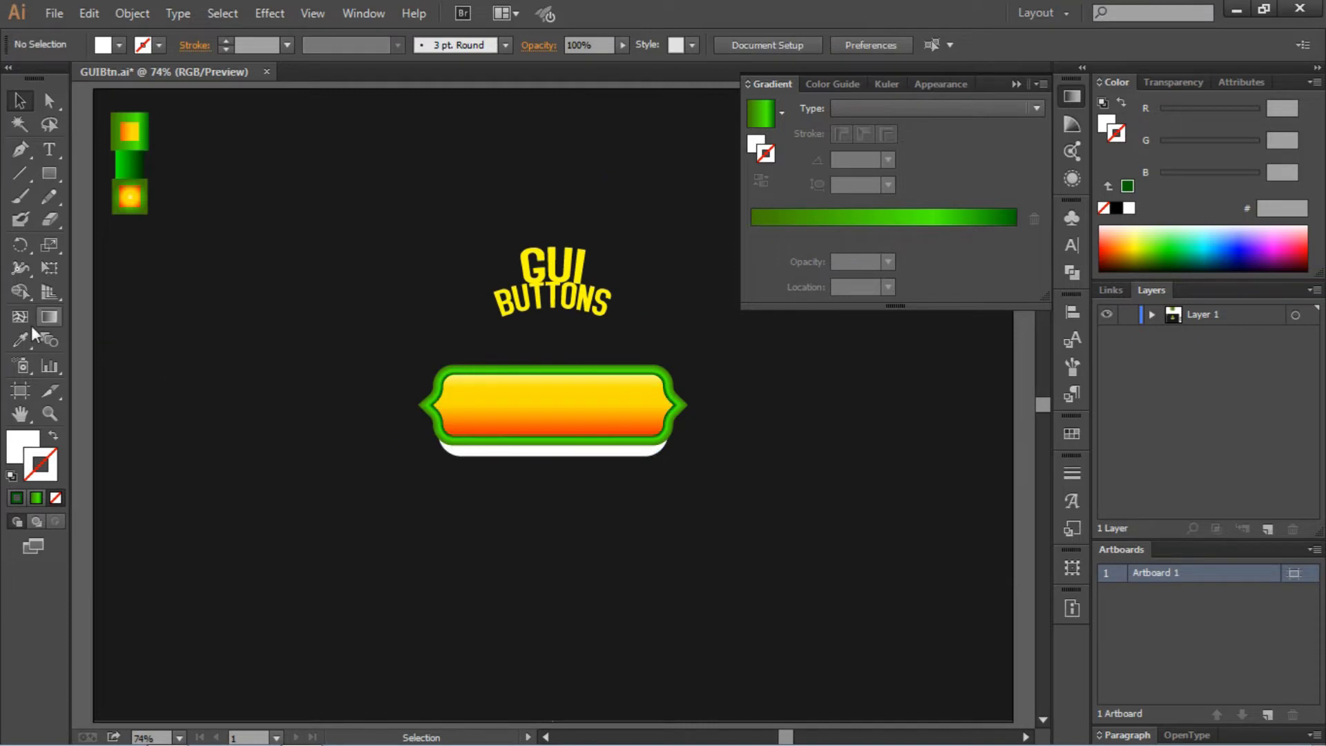
- Fill the base rectangle with the sample's green gradient, running bright green to deep green
click(474, 451)
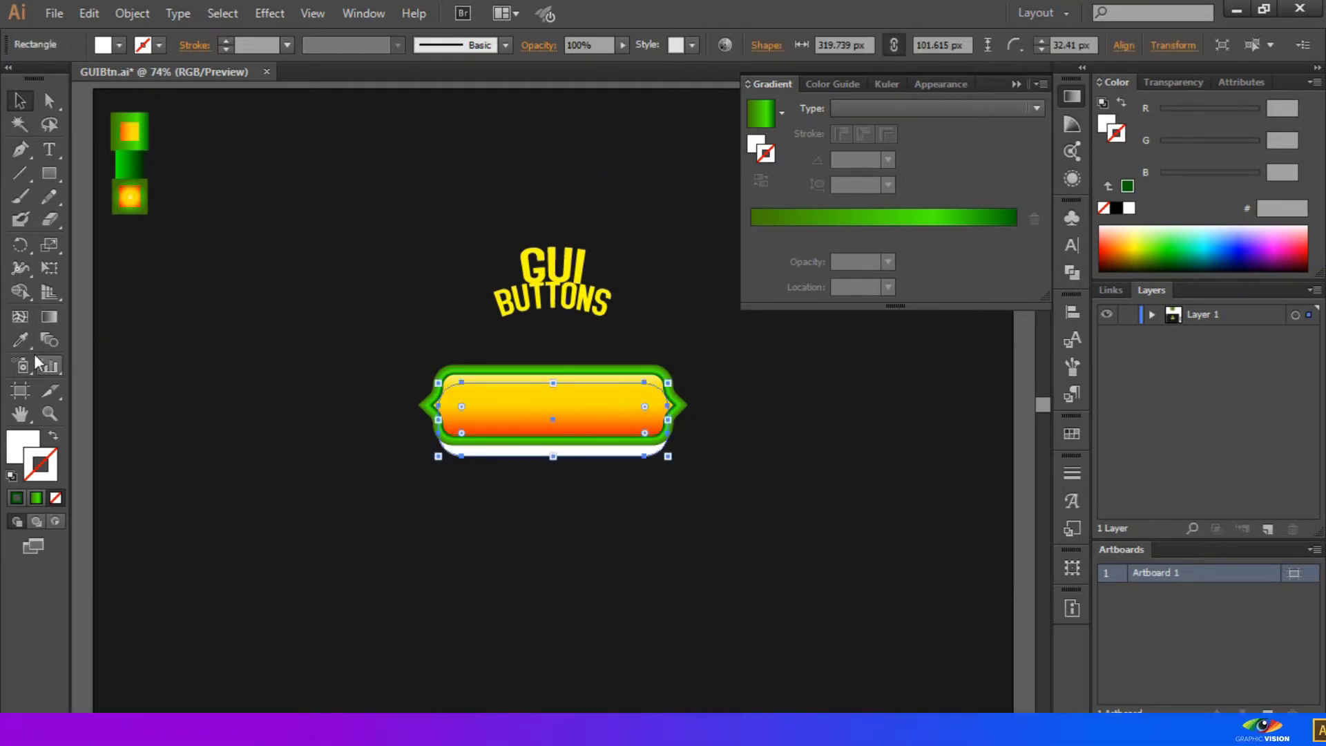
click(20, 339)
click(126, 166)
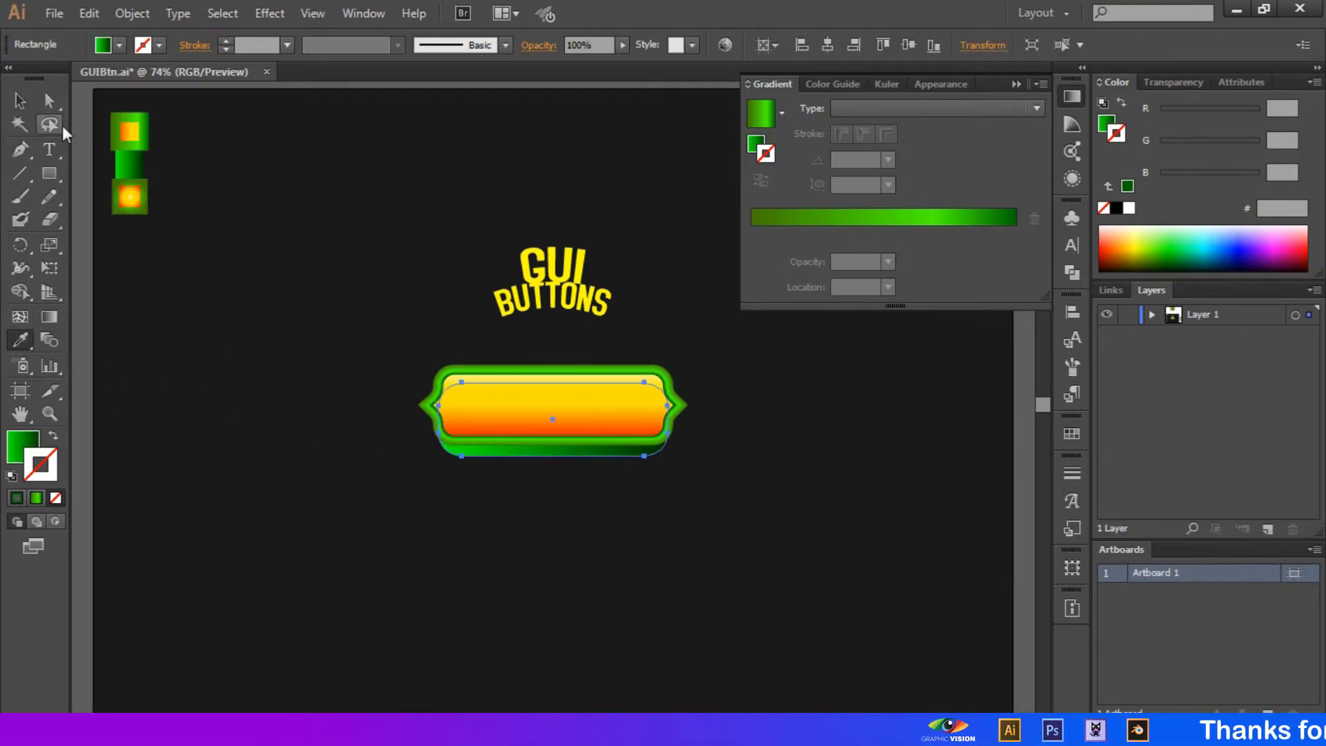
click(20, 100)
click(818, 445)
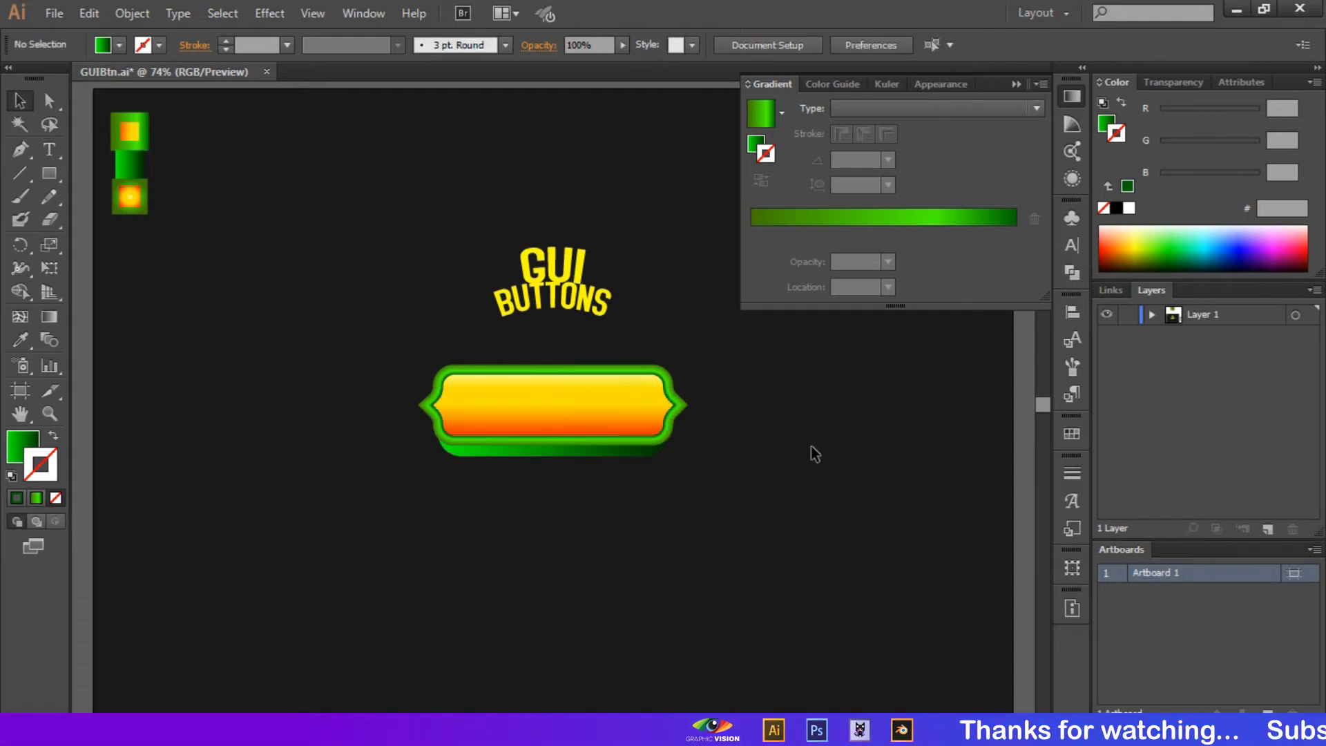
click(568, 453)
click(753, 144)
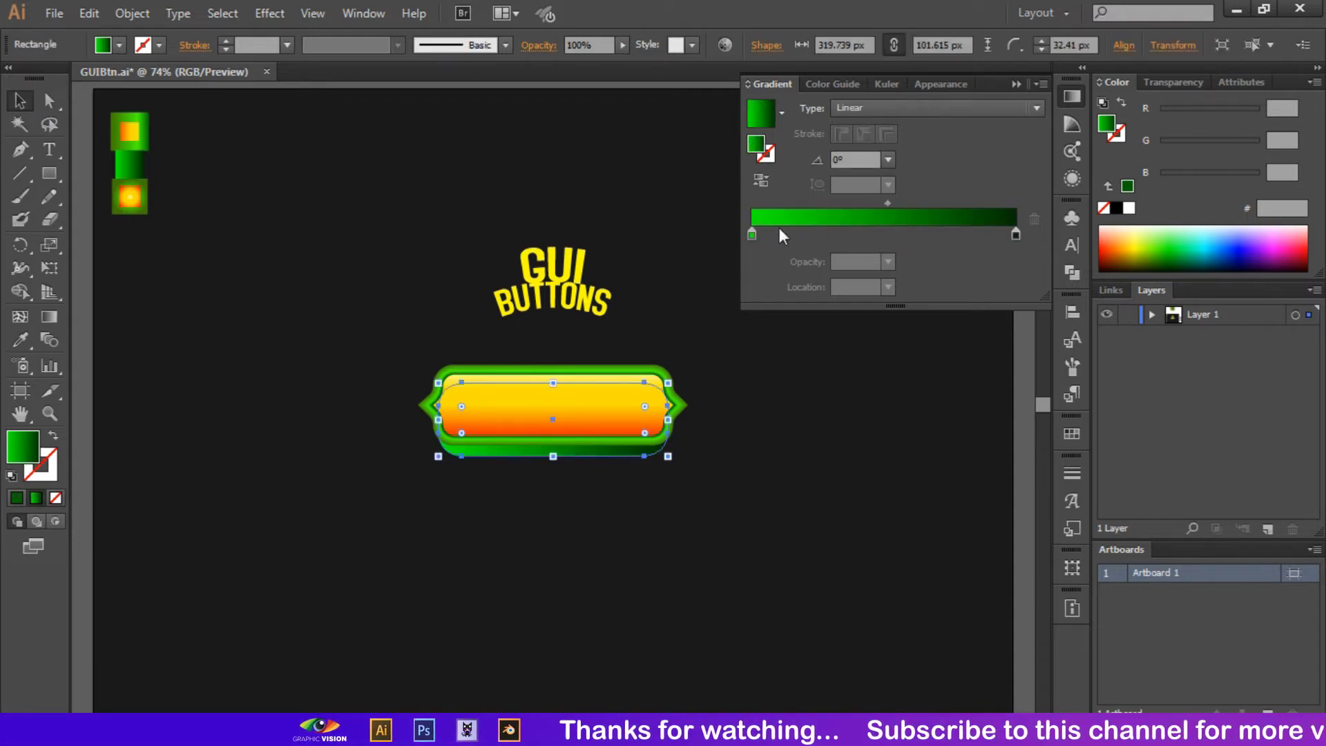
double_click(753, 234)
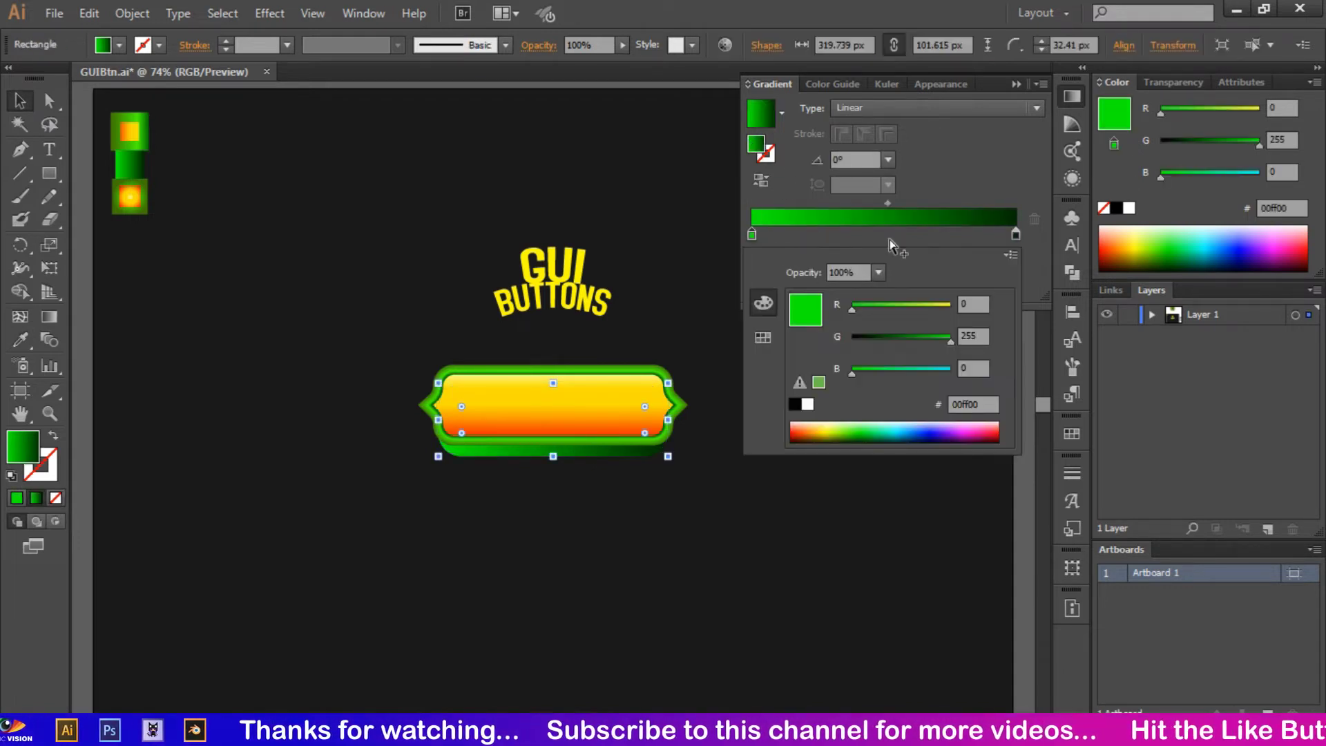
double_click(1015, 235)
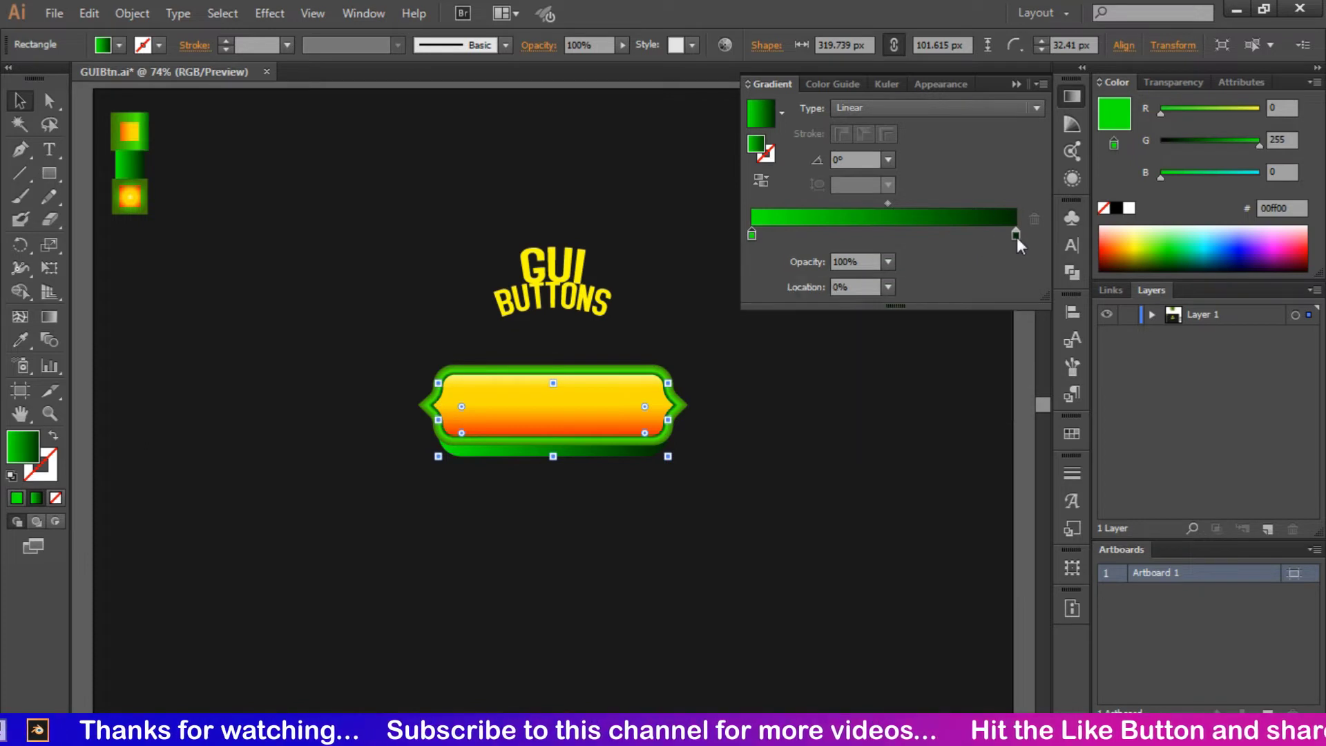
click(705, 504)
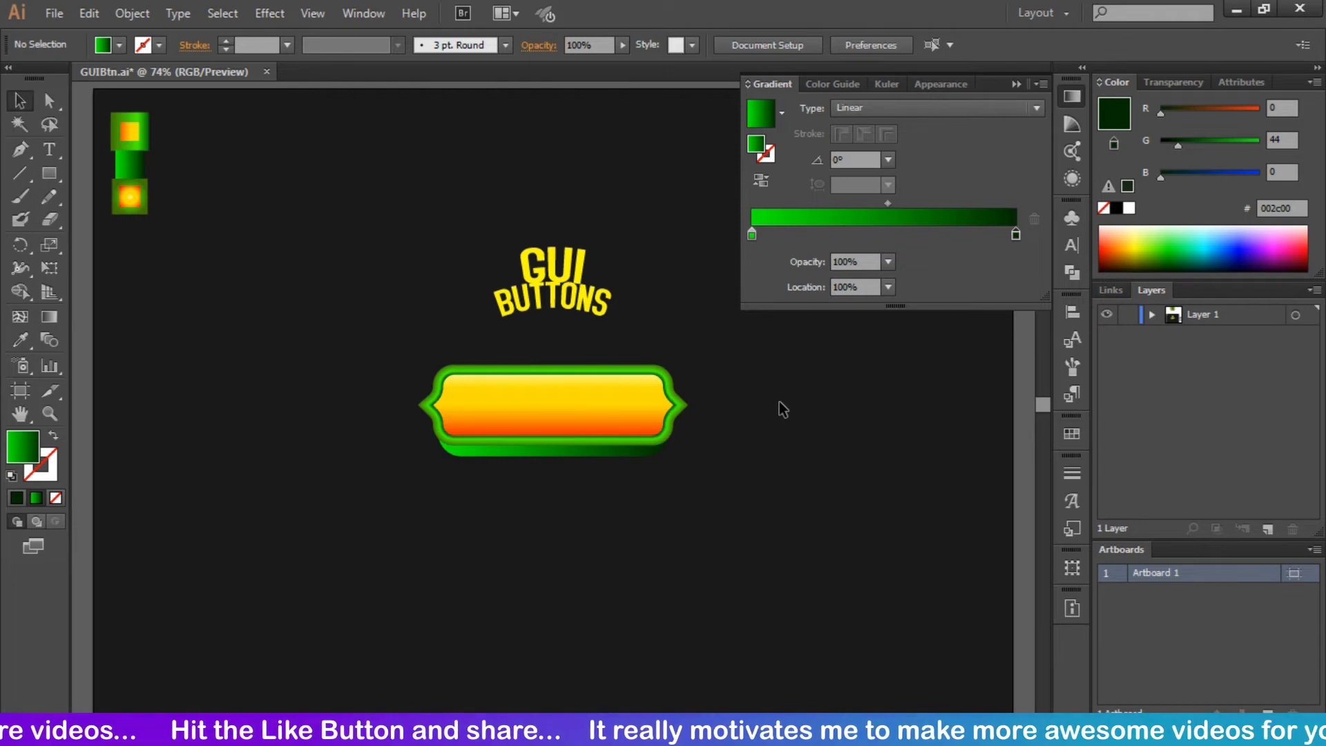
- Draw a small square on the canvas beside the button
click(49, 173)
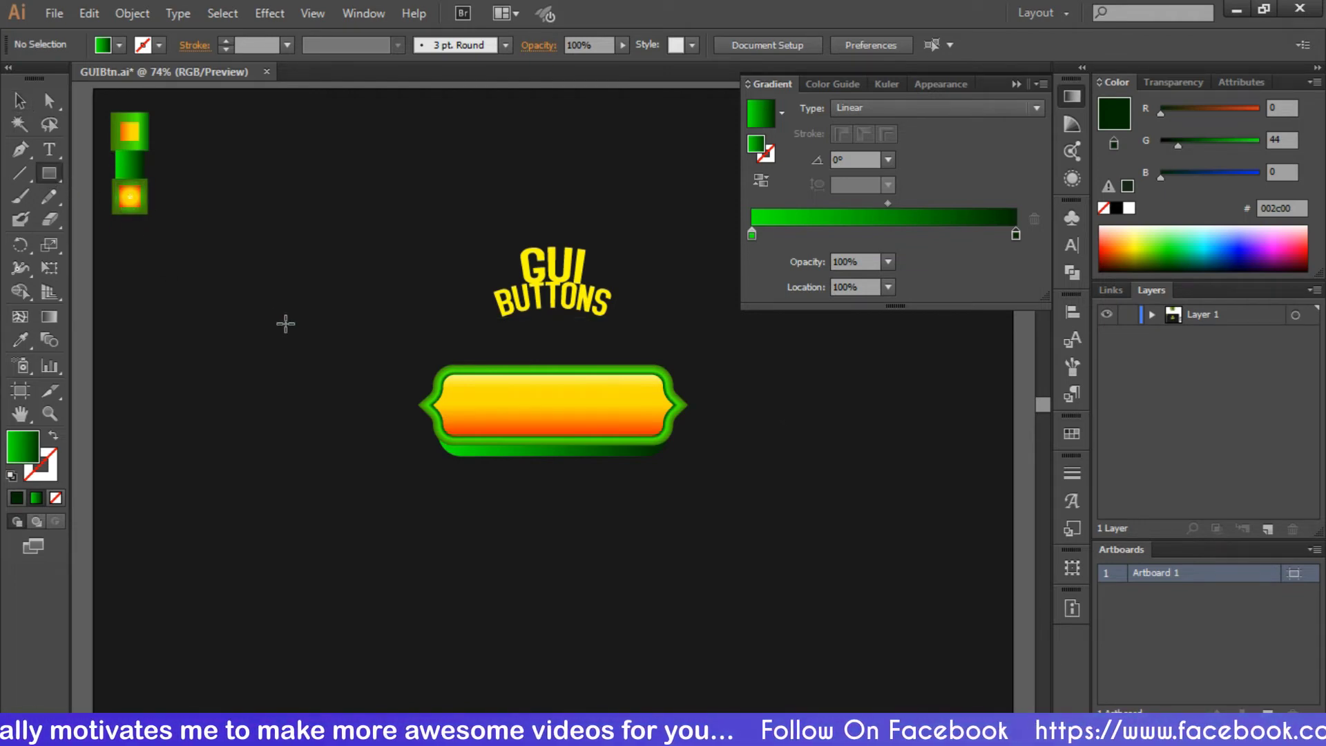
drag(285, 323, 304, 341)
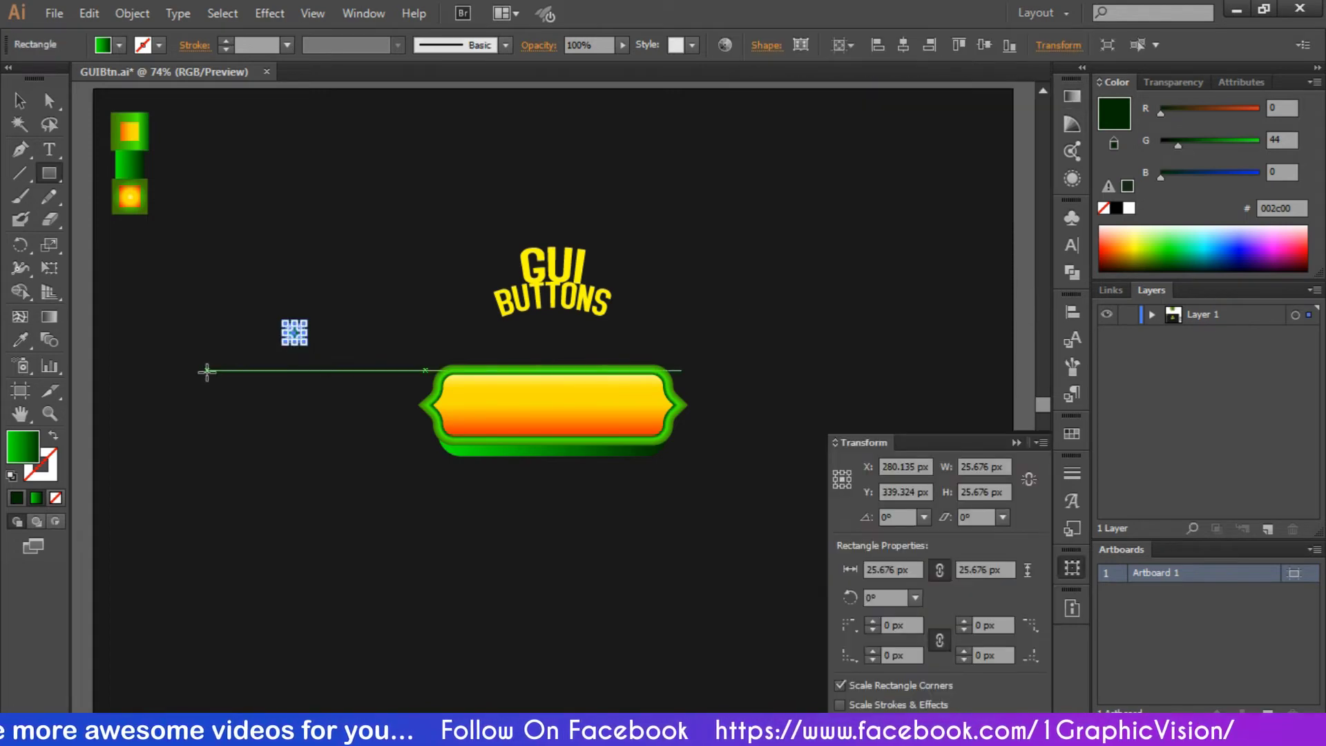
click(19, 100)
click(112, 237)
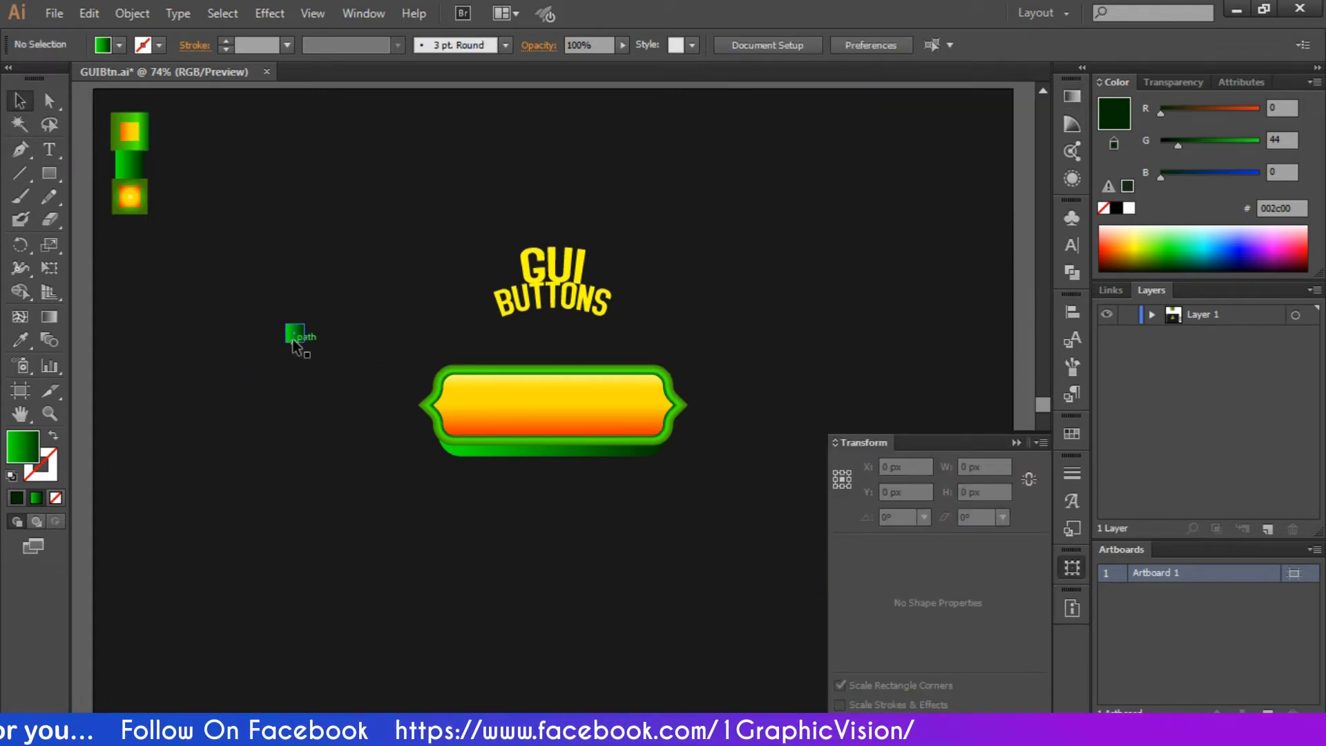
click(293, 341)
- Give the square a radial green gradient with its light and dark ends reversed
click(1072, 96)
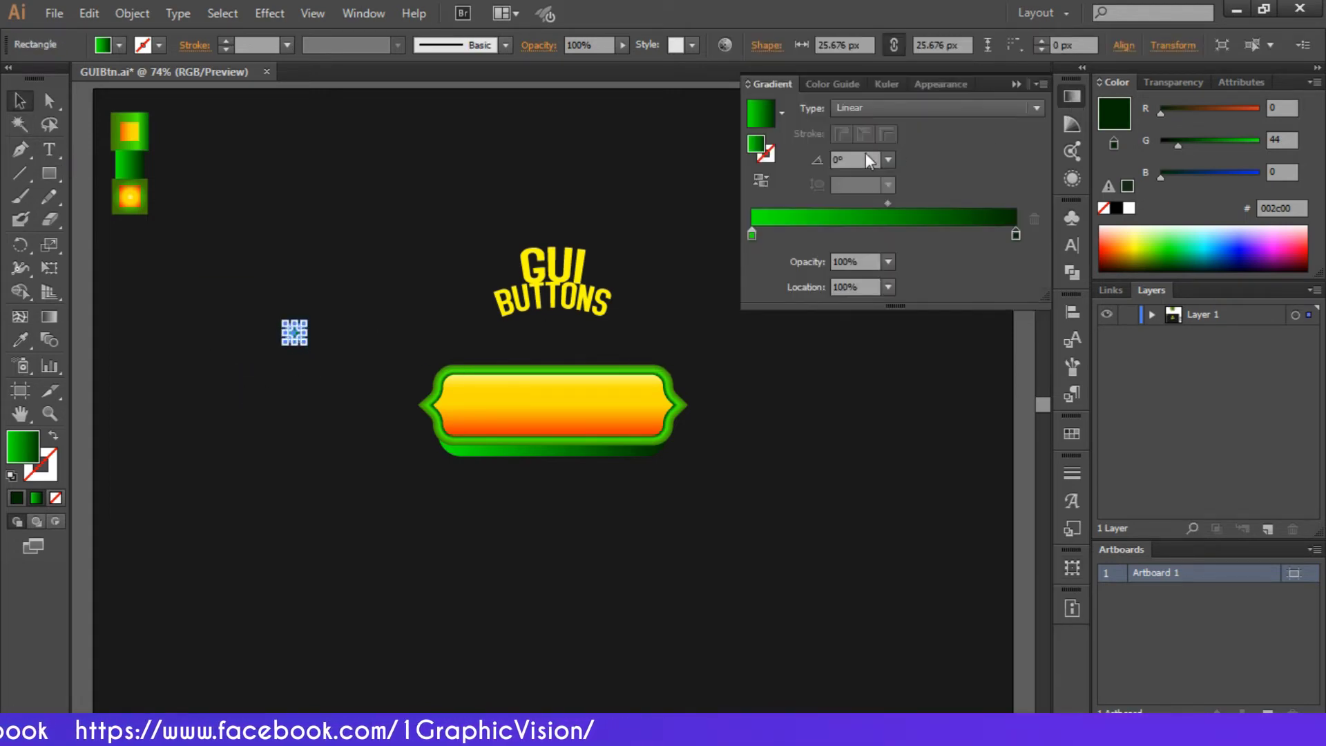
click(855, 110)
click(865, 148)
click(486, 188)
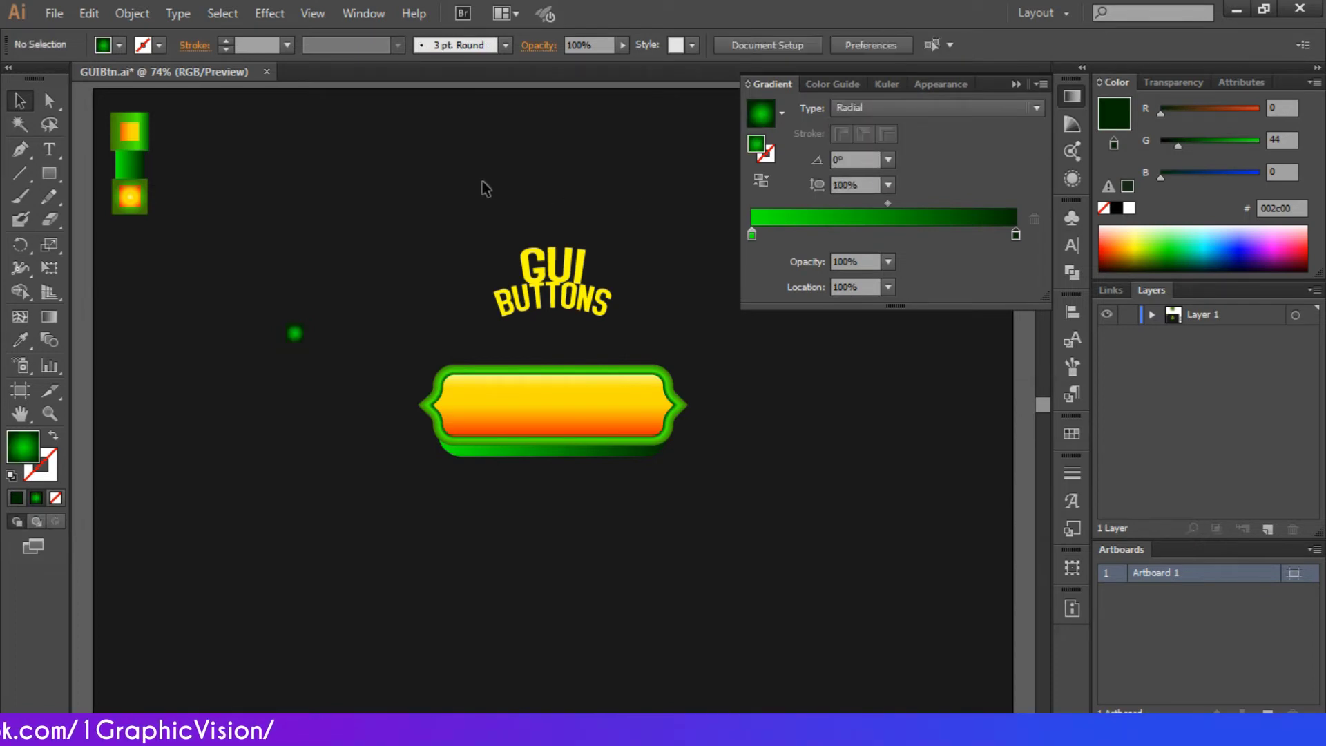
click(294, 333)
click(761, 180)
click(459, 185)
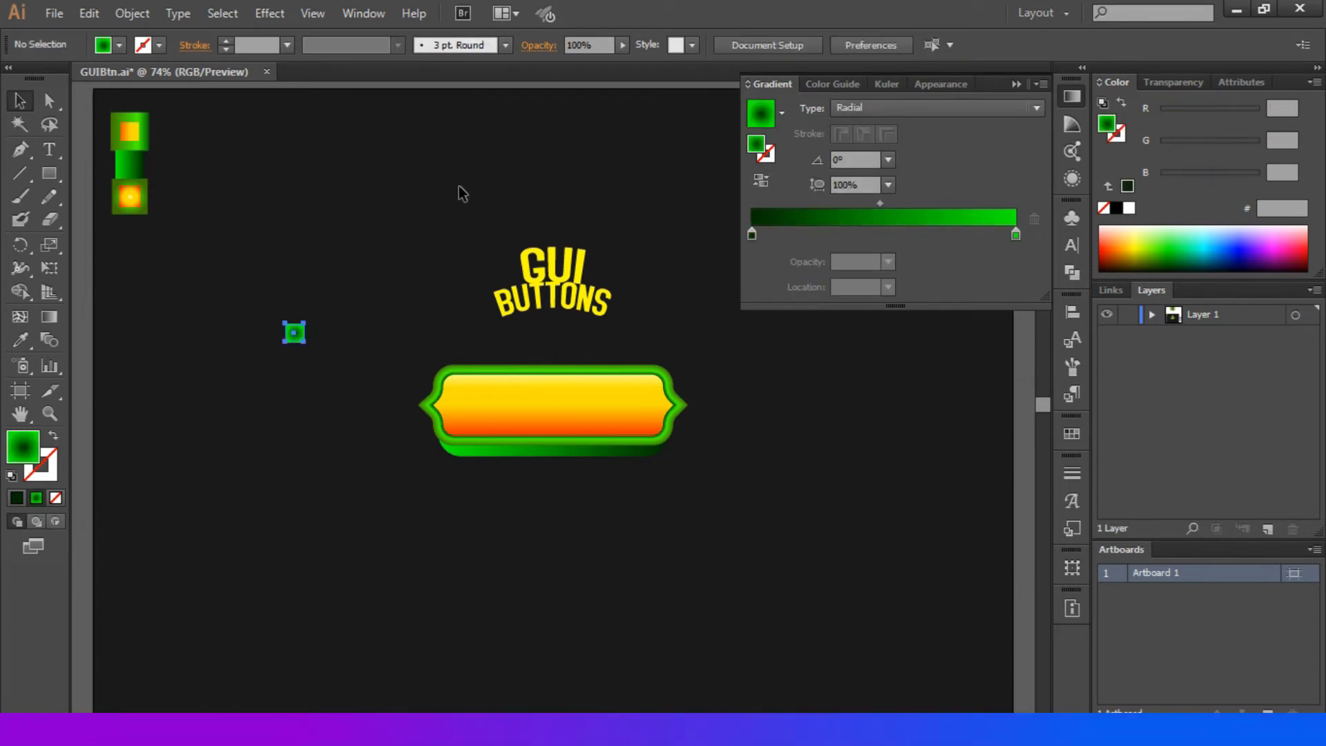
- Rotate the square 45° into a diamond and place it beside the button's left tip
mouse_move(294, 333)
mouse_down()
mouse_move(396, 396)
mouse_move(422, 395)
mouse_move(393, 420)
mouse_move(429, 439)
mouse_up()
click(408, 312)
click(419, 486)
key(ctrl+equal)
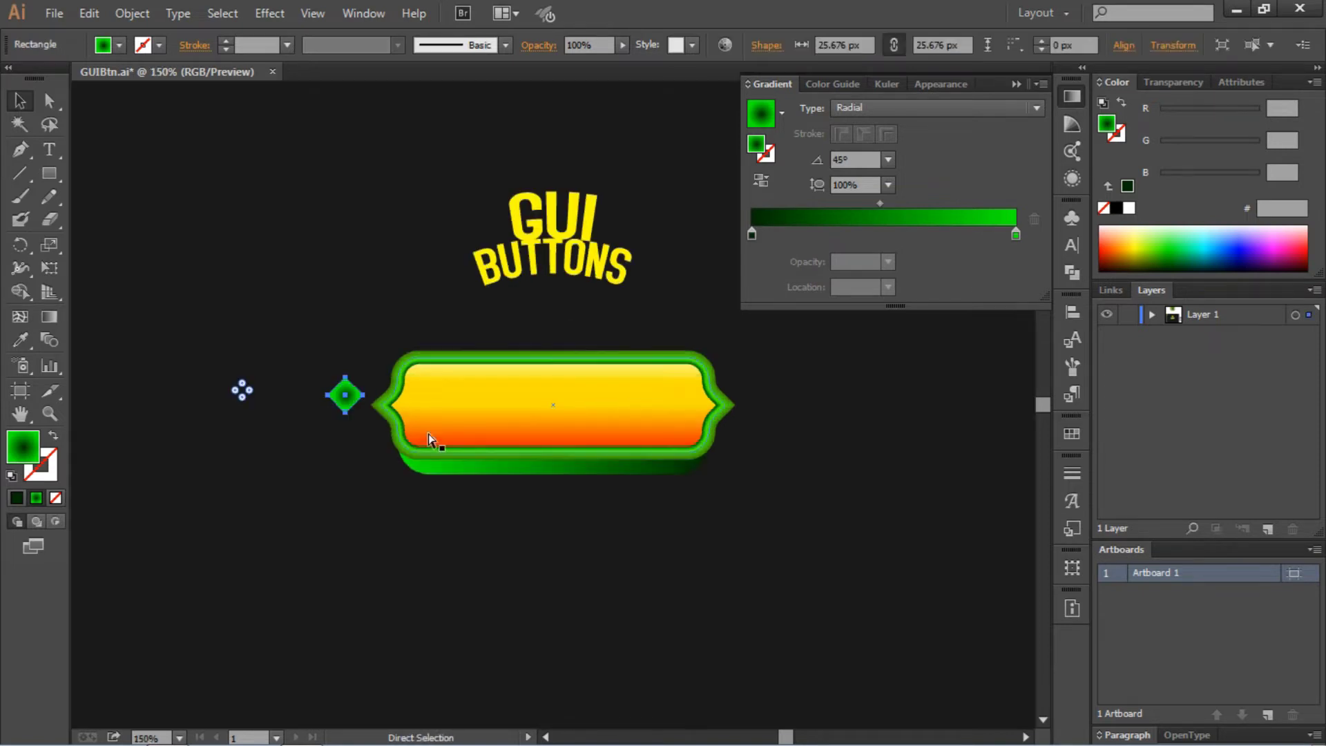
key(ctrl+equal)
- Line the diamond up with the tip, add a copy at the right tip, and align both diamonds
click(252, 276)
key(v)
click(249, 395)
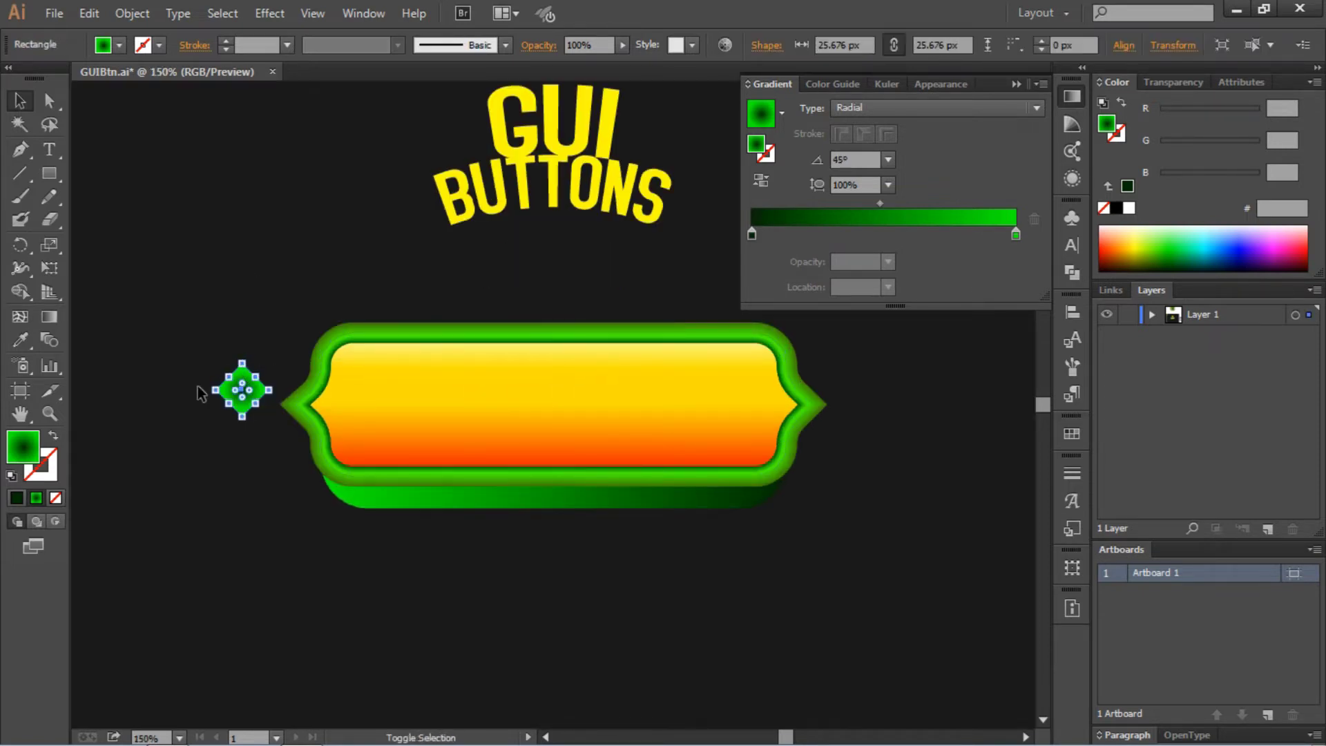
click(271, 310)
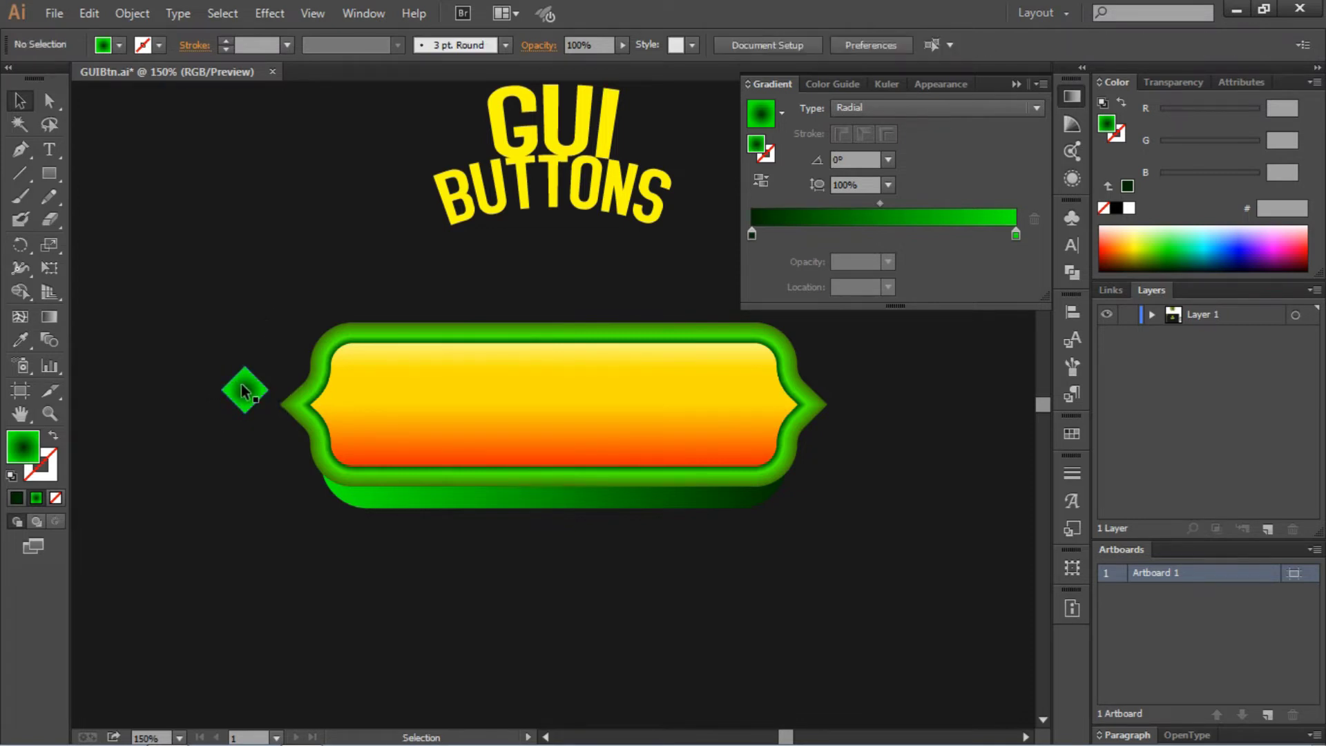
mouse_move(243, 394)
mouse_down()
mouse_move(243, 413)
mouse_move(862, 432)
mouse_up()
click(265, 533)
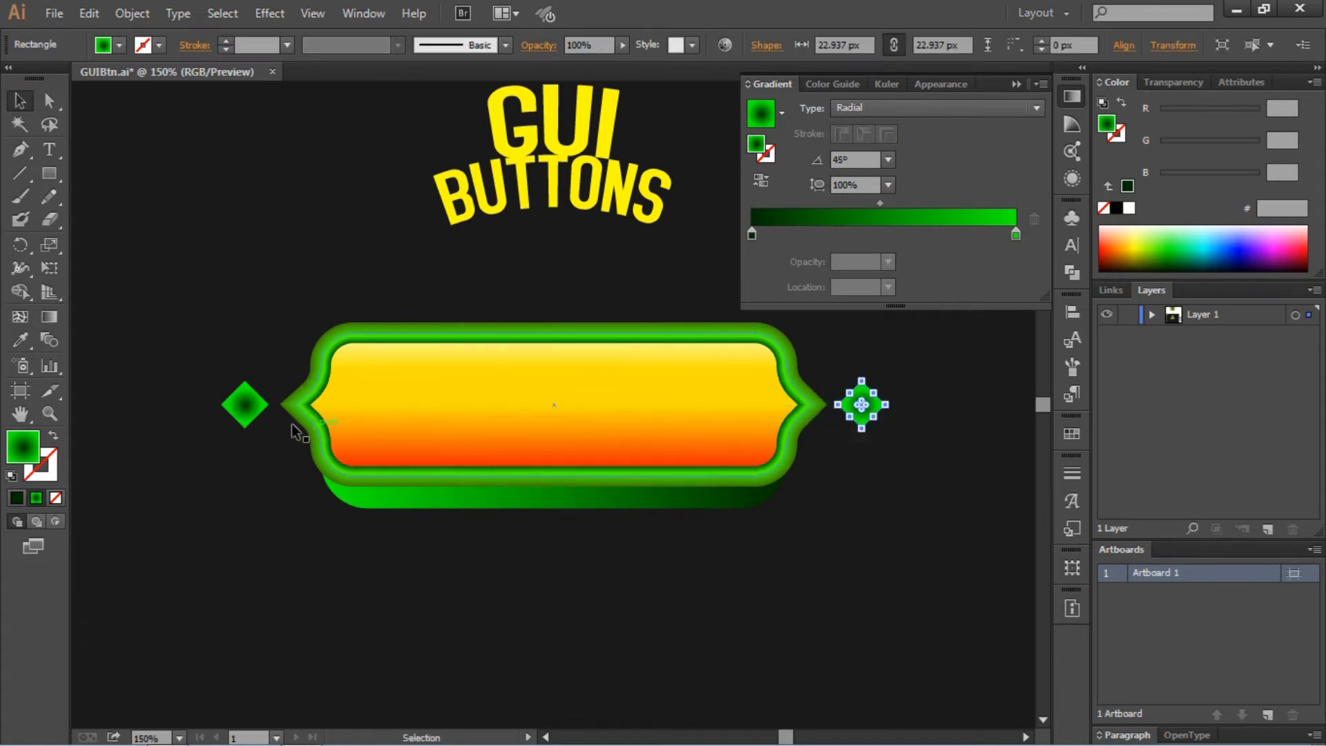
shift+click(245, 414)
right_click(243, 409)
click(369, 502)
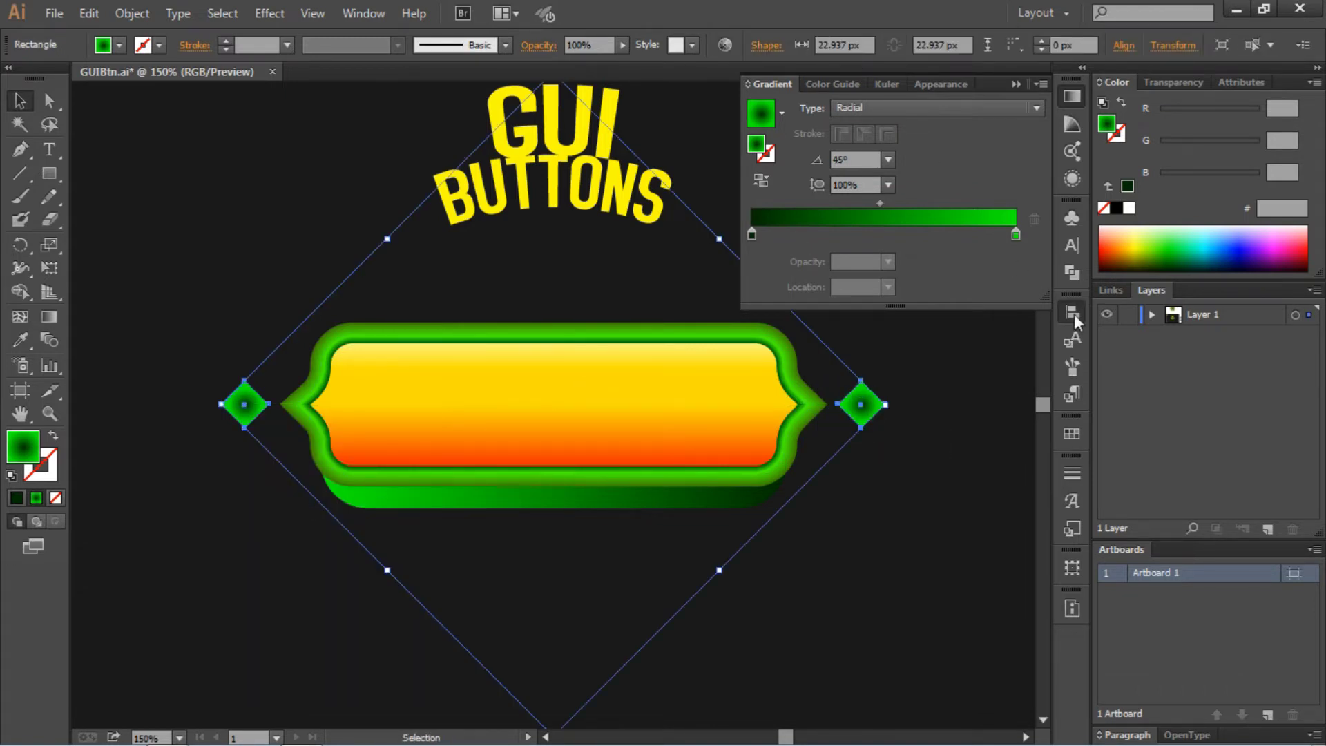
click(1073, 313)
- Add a '-PLAY-' text label with widened letter tracking
click(1017, 300)
click(901, 239)
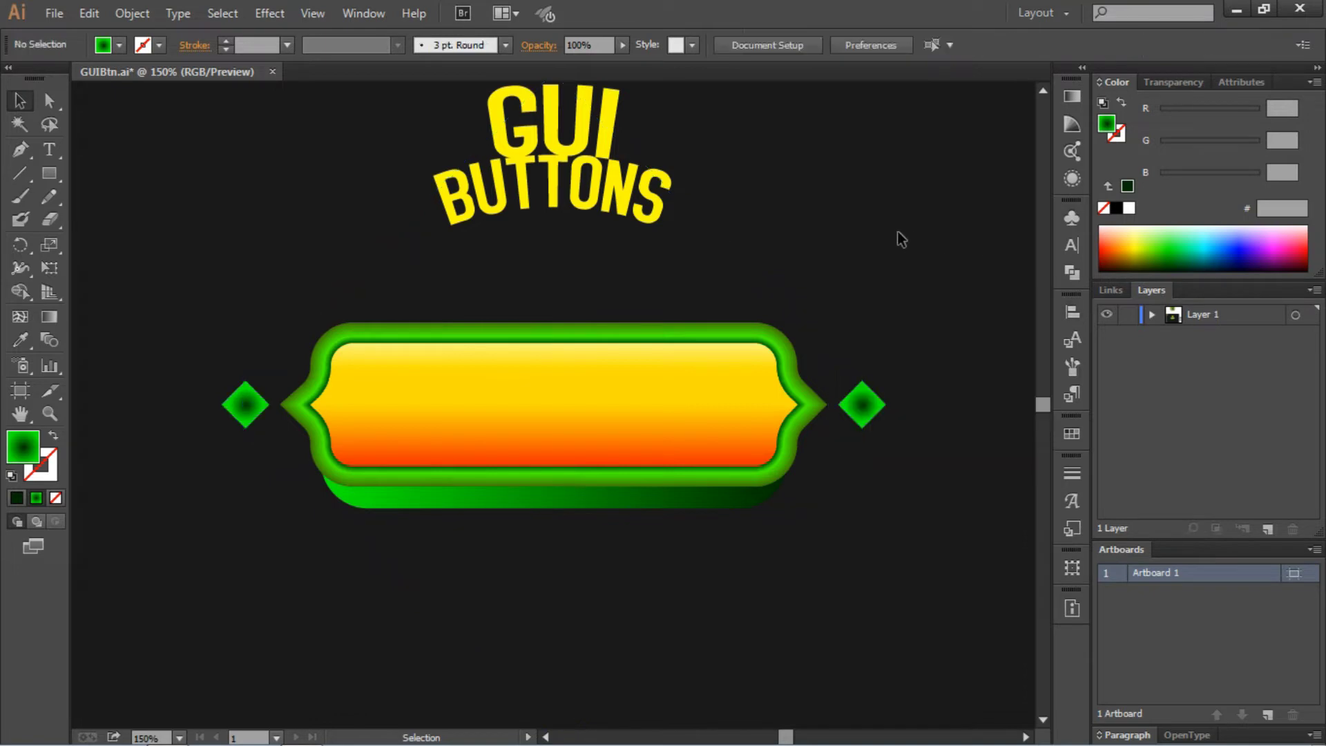
click(49, 149)
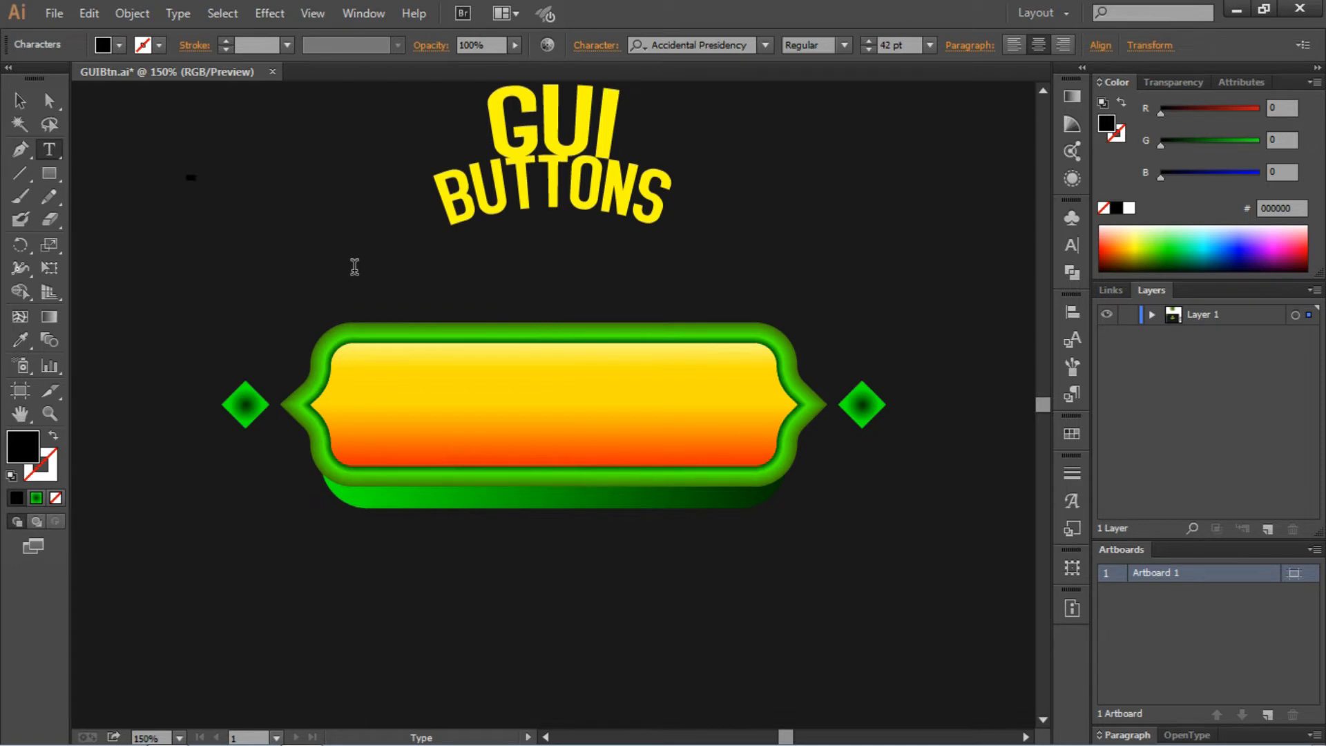
text( PLAY)
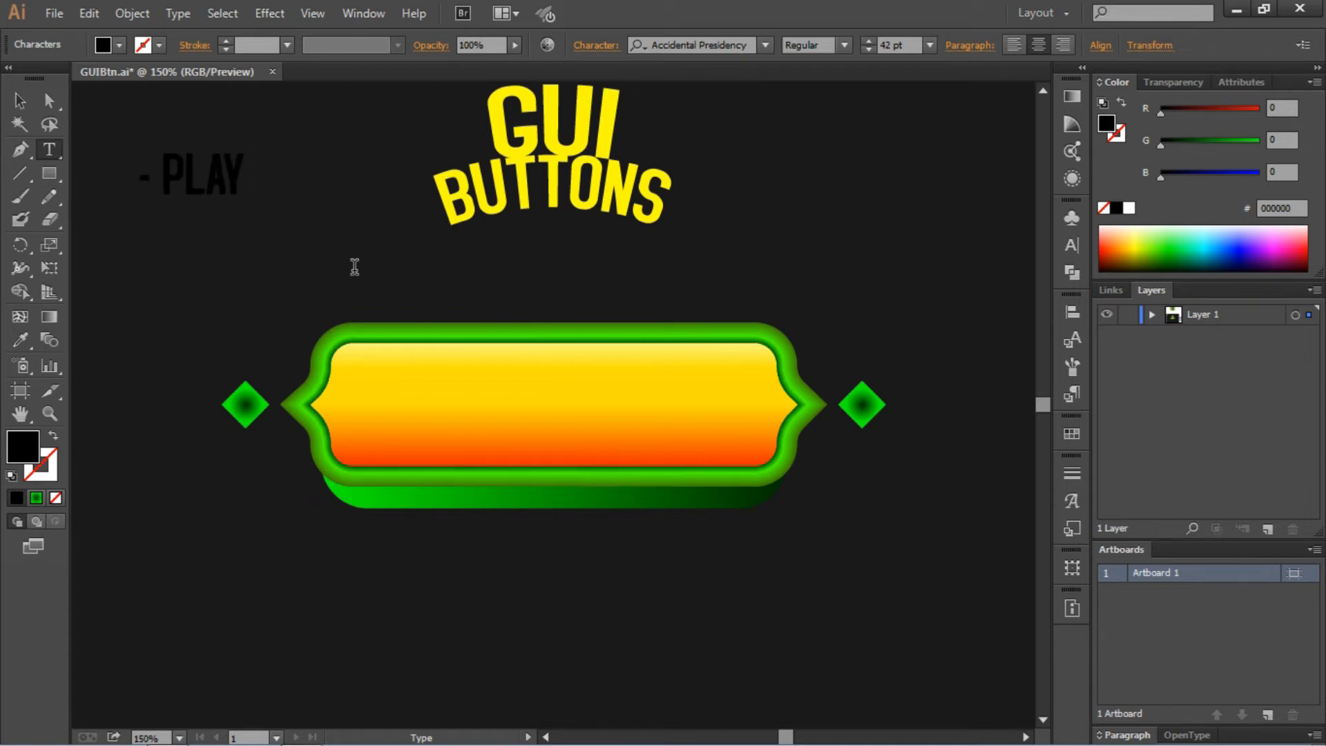
text( -)
key(ctrl+a)
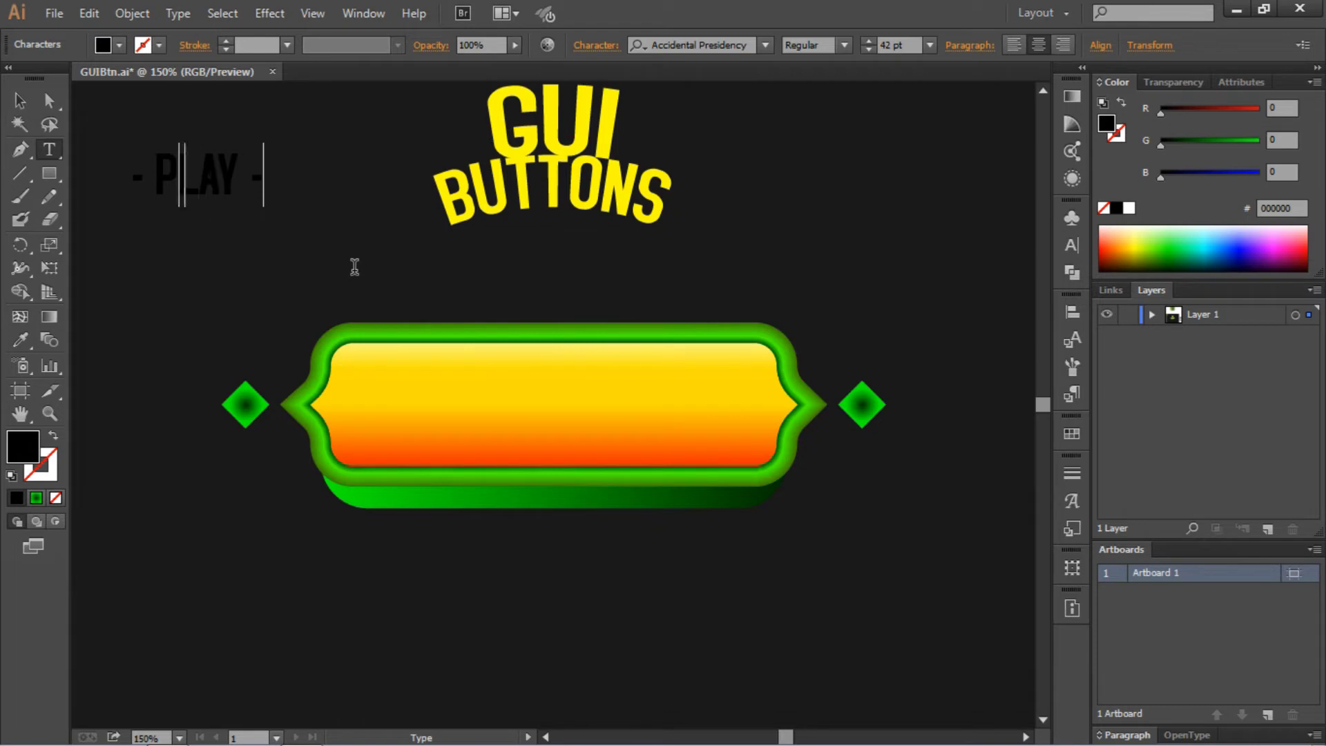
key(alt+Right)
key(alt+Right)
key(alt+Right)
key(alt+Right)
key(alt+Right)
key(alt+Right)
key(Escape)
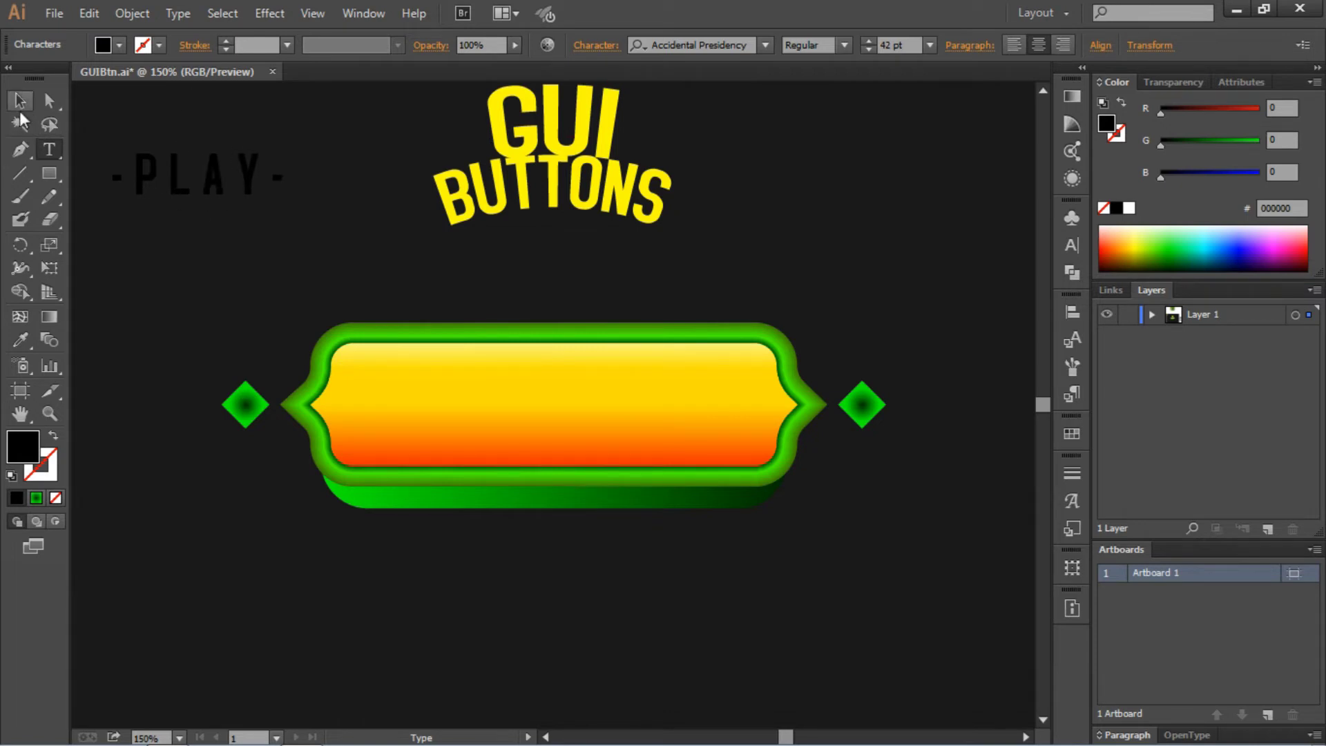
- Centre the PLAY label on the yellow button and colour it dark grey (1a1a1a)
drag(247, 175, 606, 403)
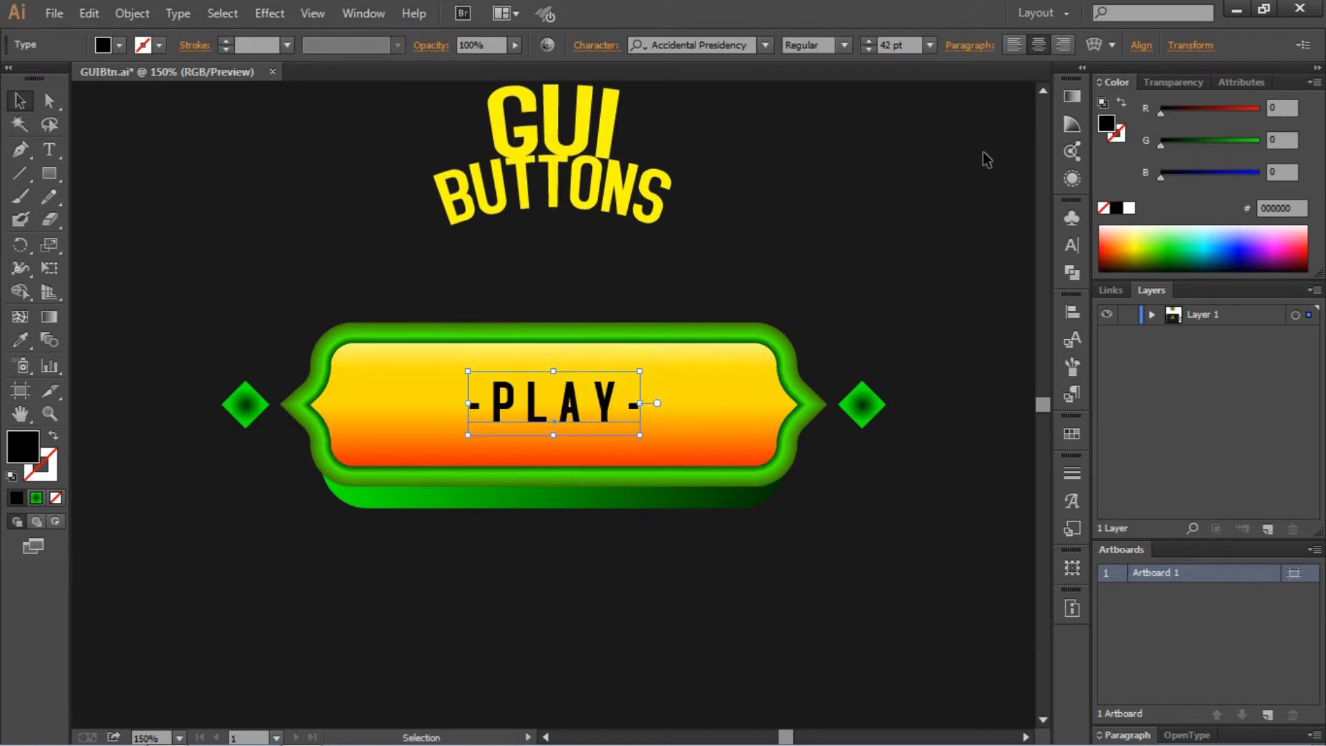
click(891, 204)
click(525, 418)
click(119, 45)
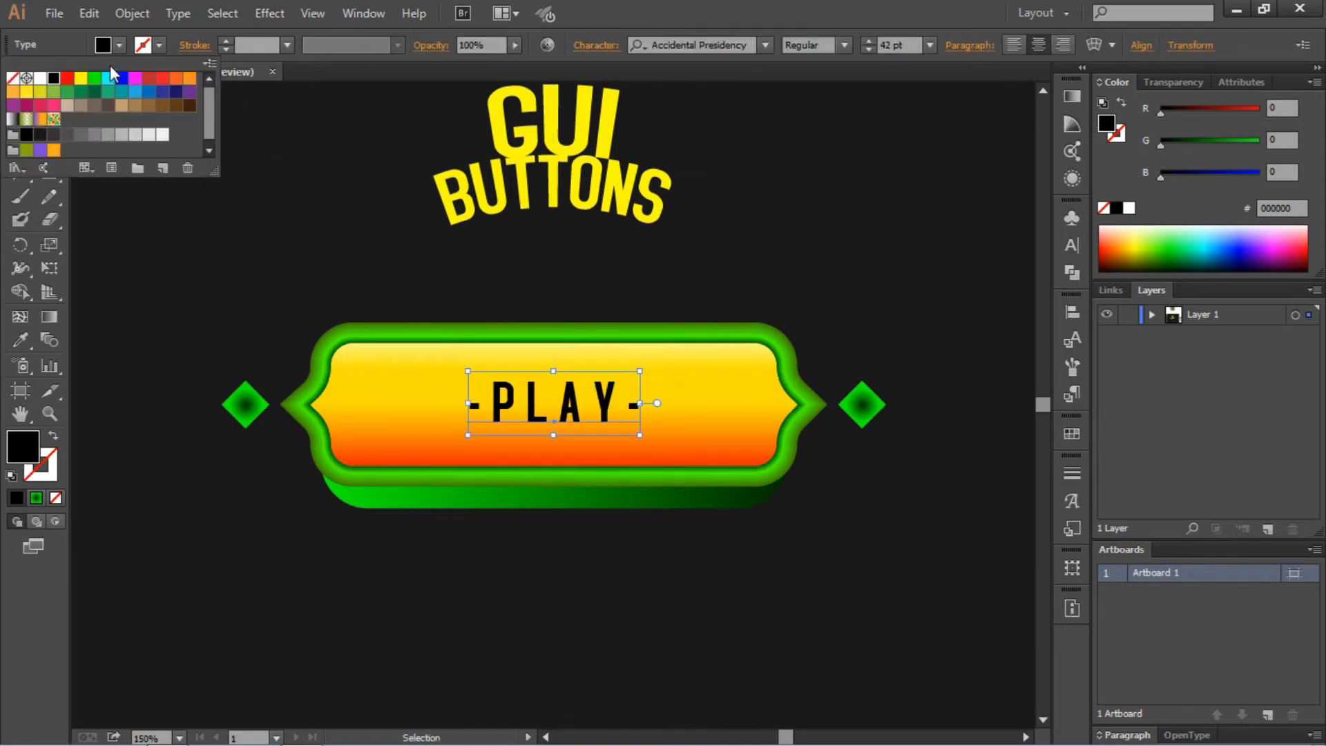
click(43, 136)
click(541, 260)
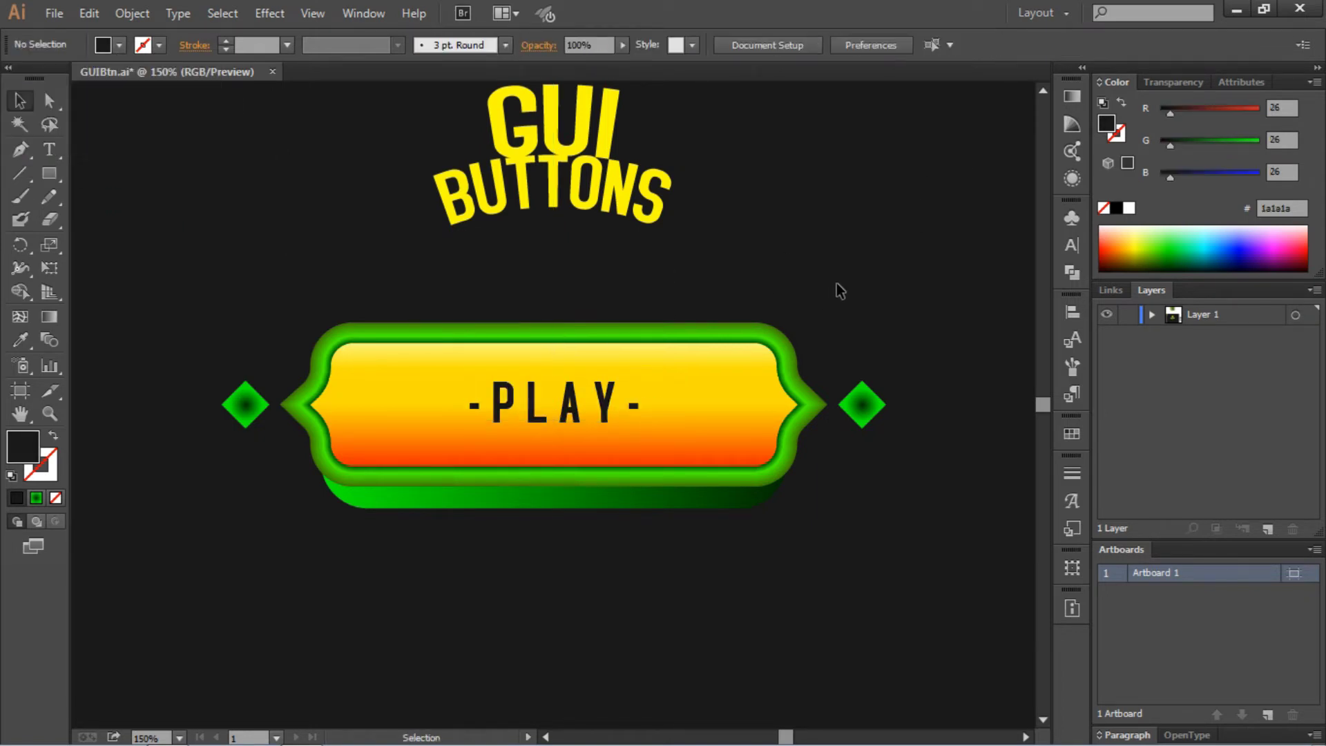
key(ctrl+minus)
key(ctrl+minus)
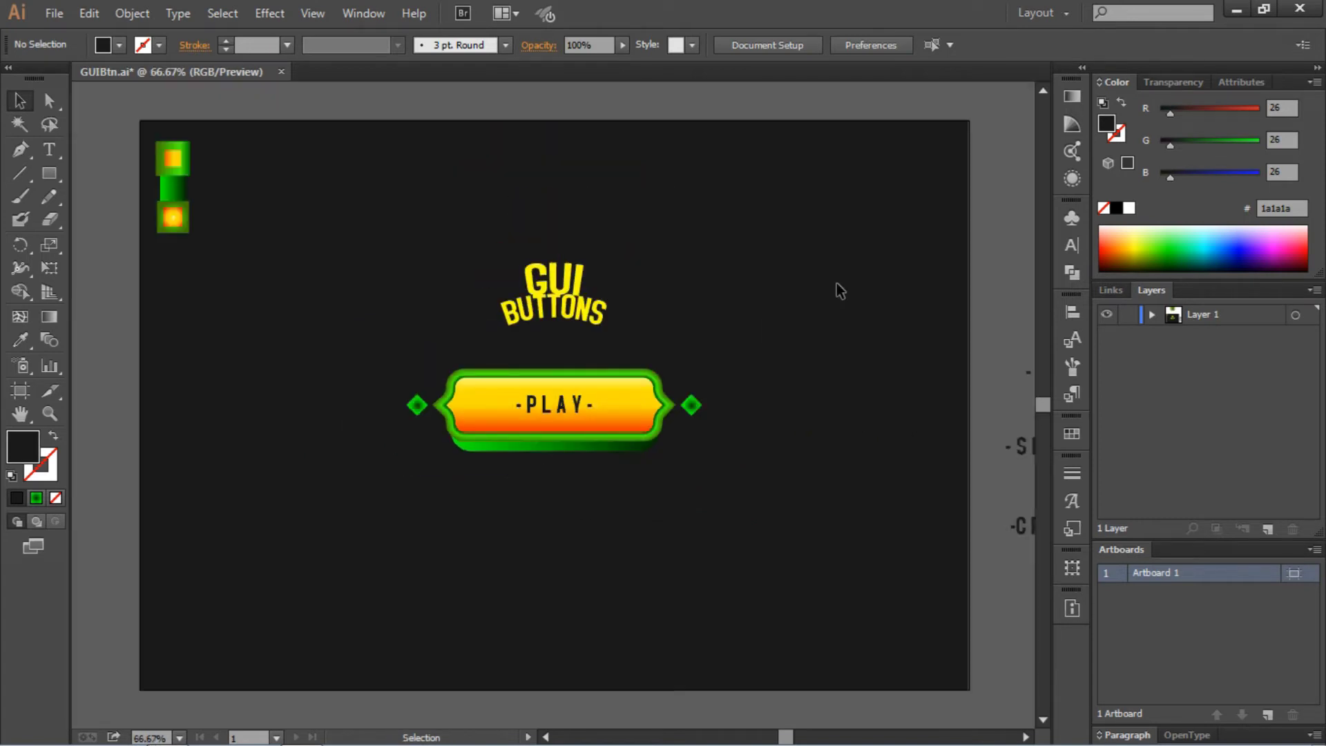
scroll(826, 282, up, 1)
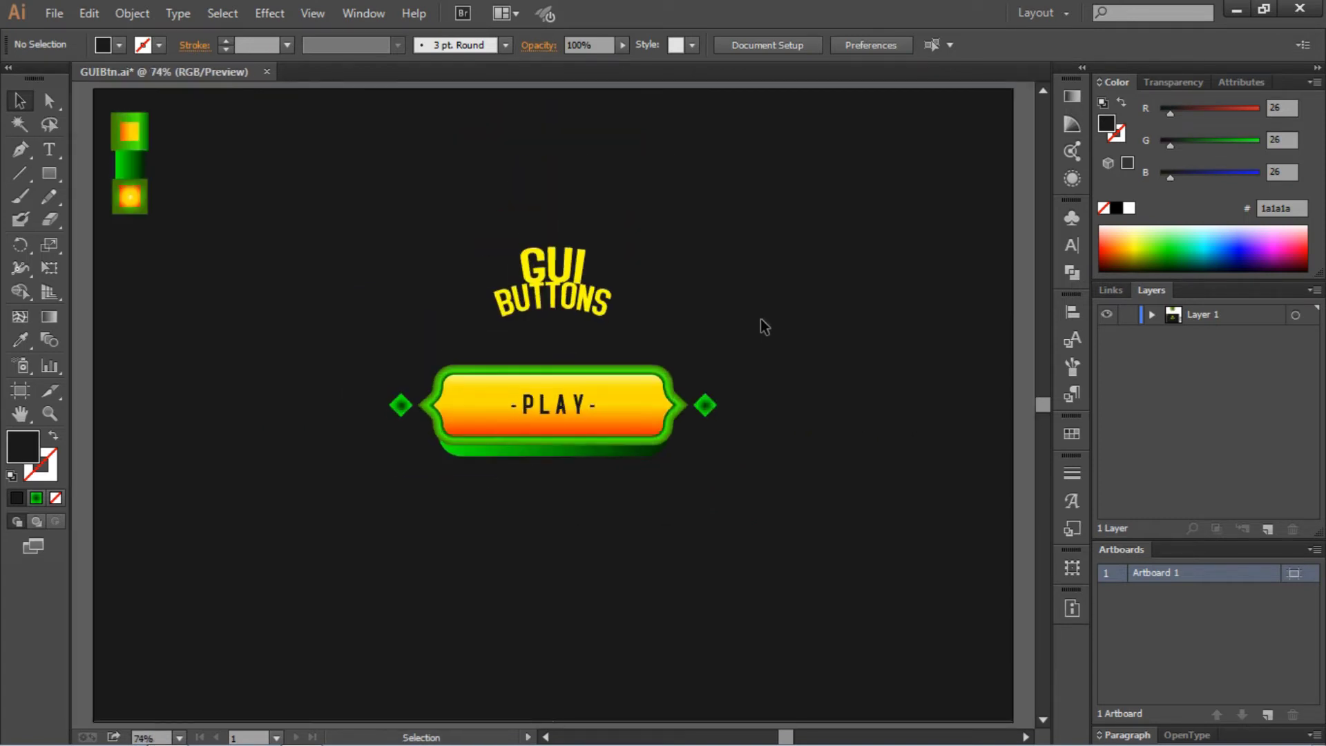
drag(768, 365, 379, 481)
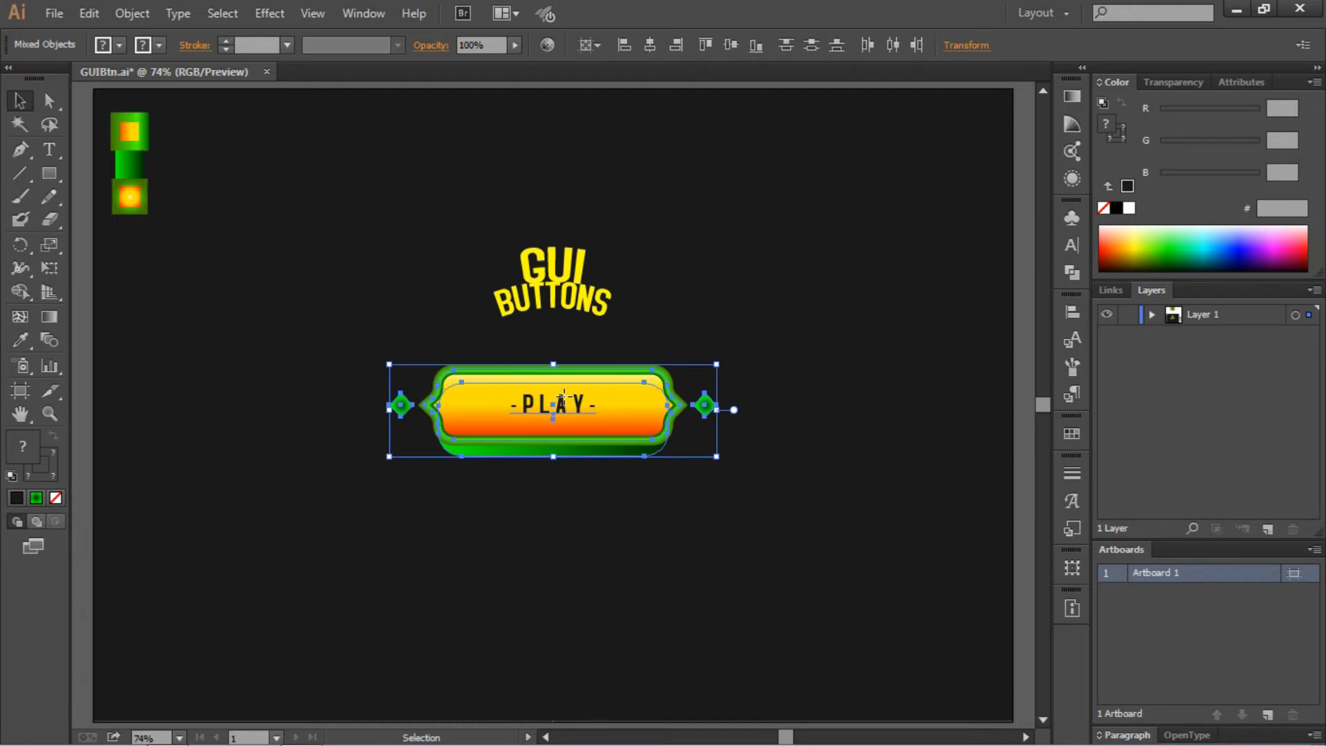
- Duplicate the PLAY button directly below, then shift all the artwork upward
drag(562, 399, 562, 505)
scroll(786, 381, down, 1)
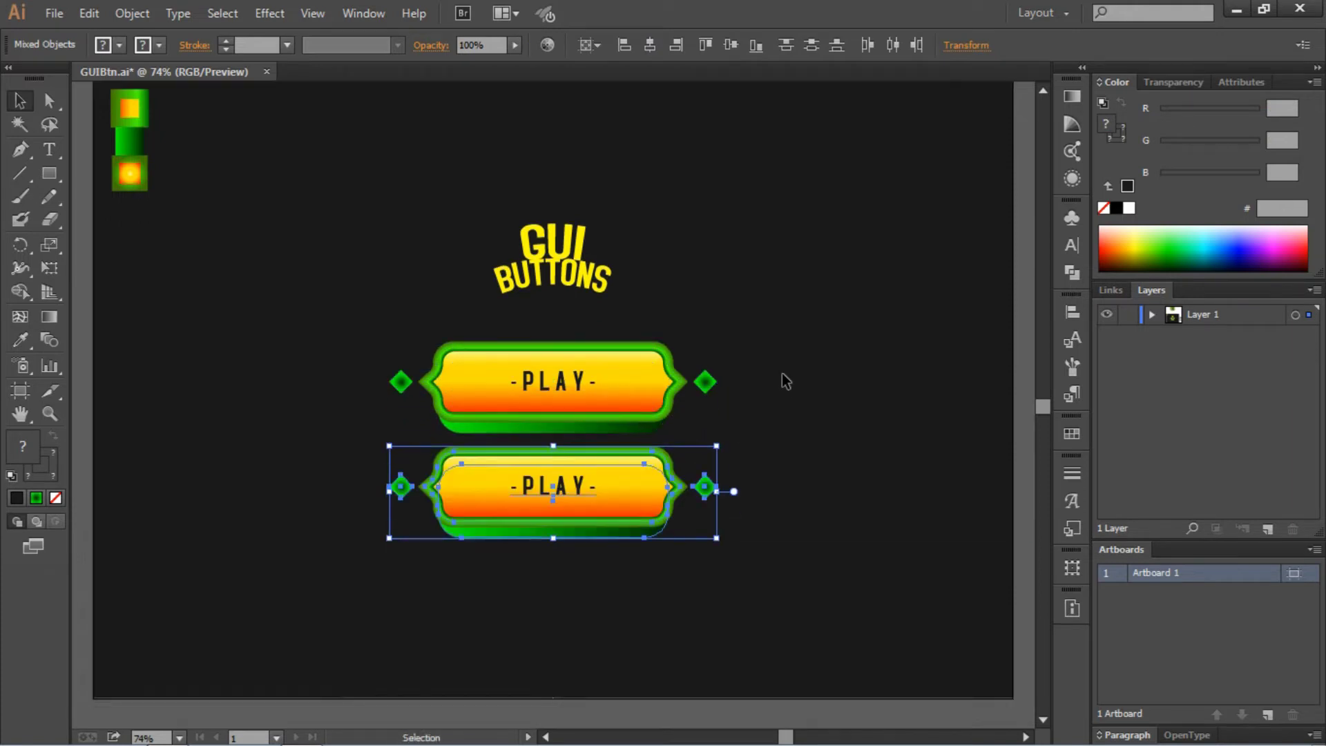
click(784, 379)
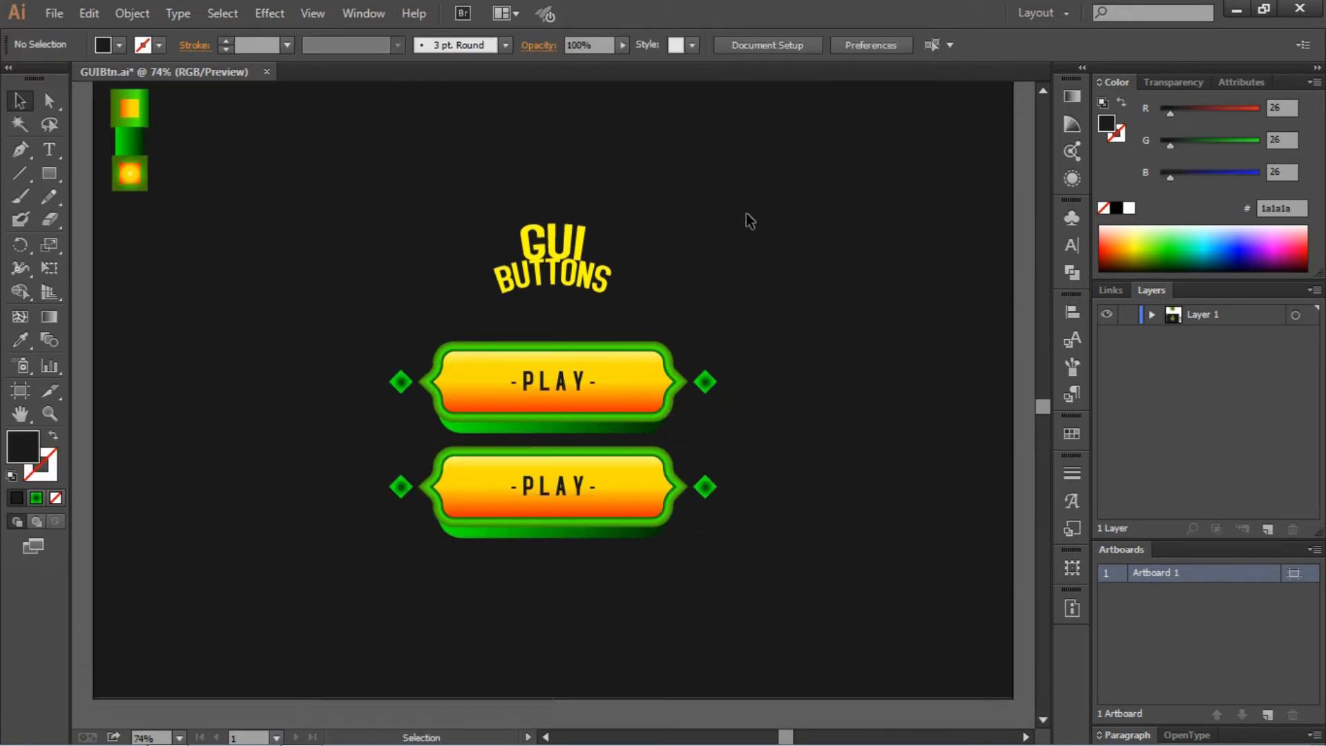
drag(806, 199, 337, 628)
drag(557, 372, 556, 320)
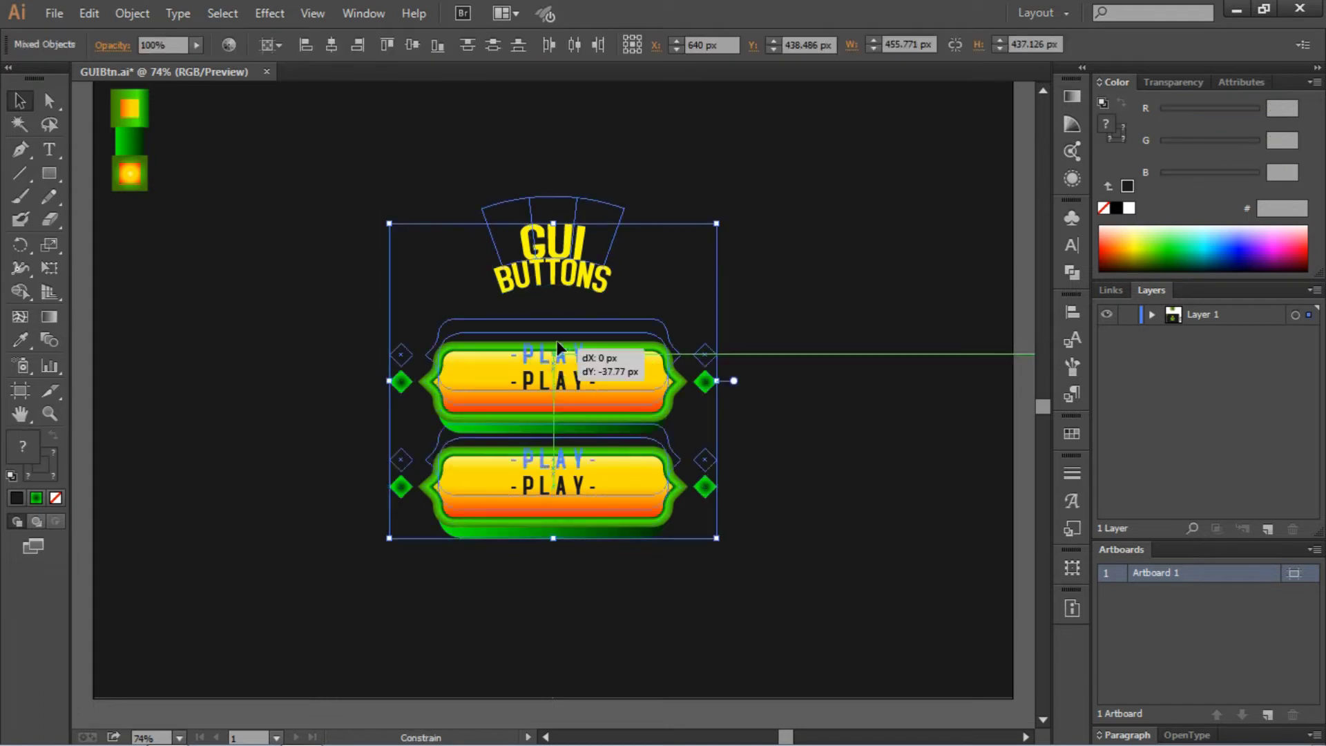
click(789, 323)
- Set both PLAY labels to a 48 pt font size
click(561, 318)
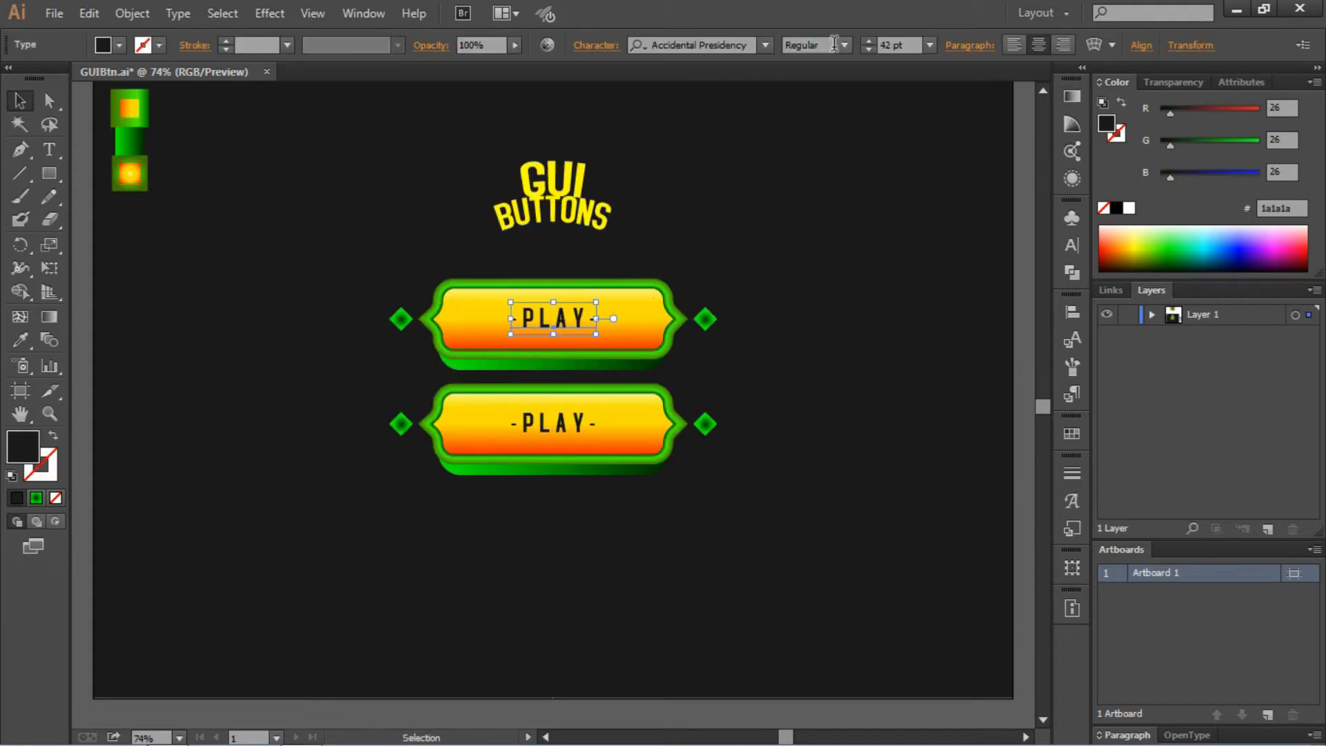
click(930, 45)
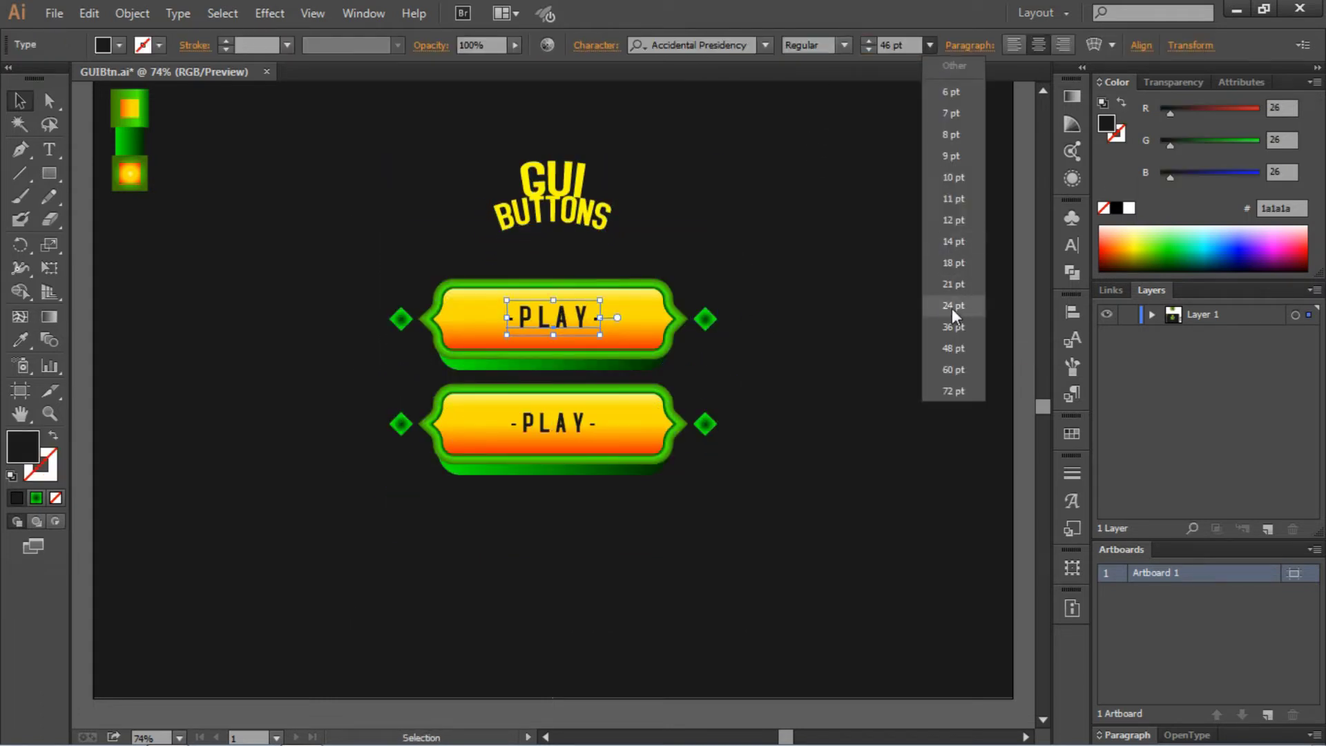
click(952, 349)
click(649, 419)
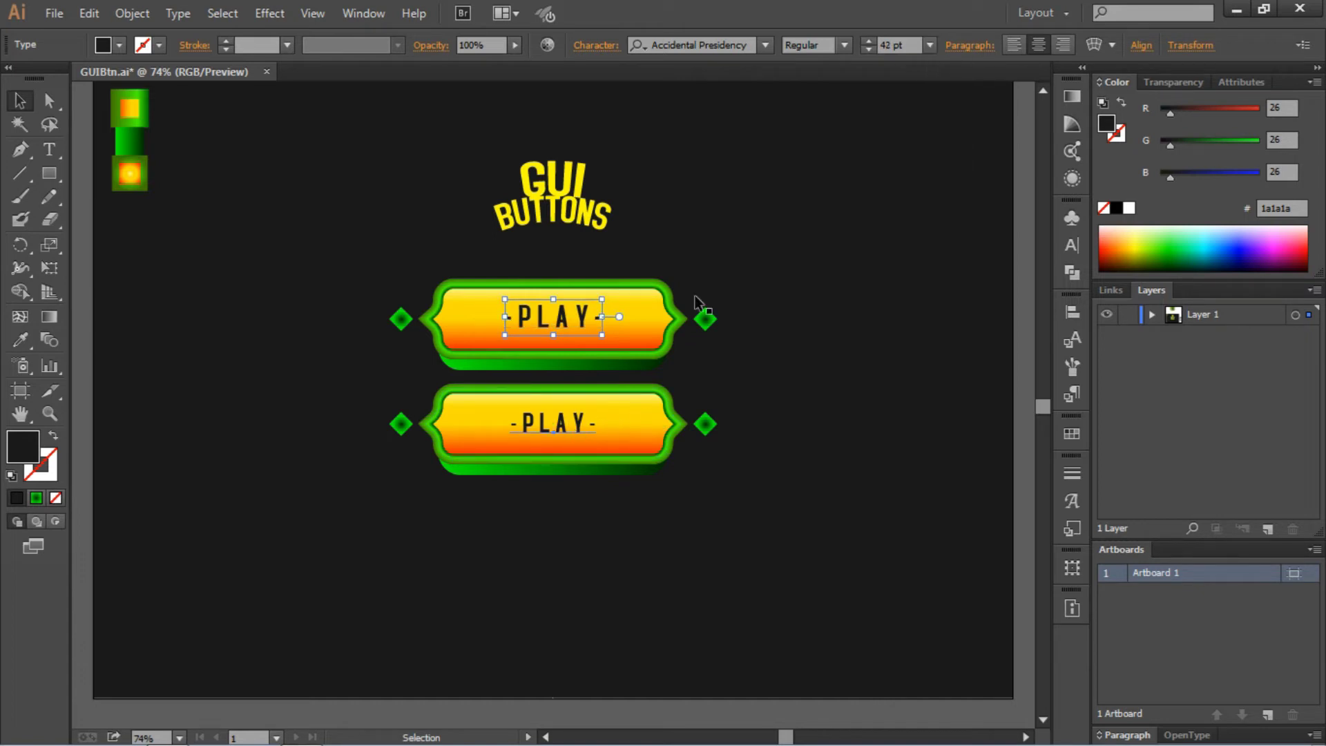
click(930, 45)
click(950, 347)
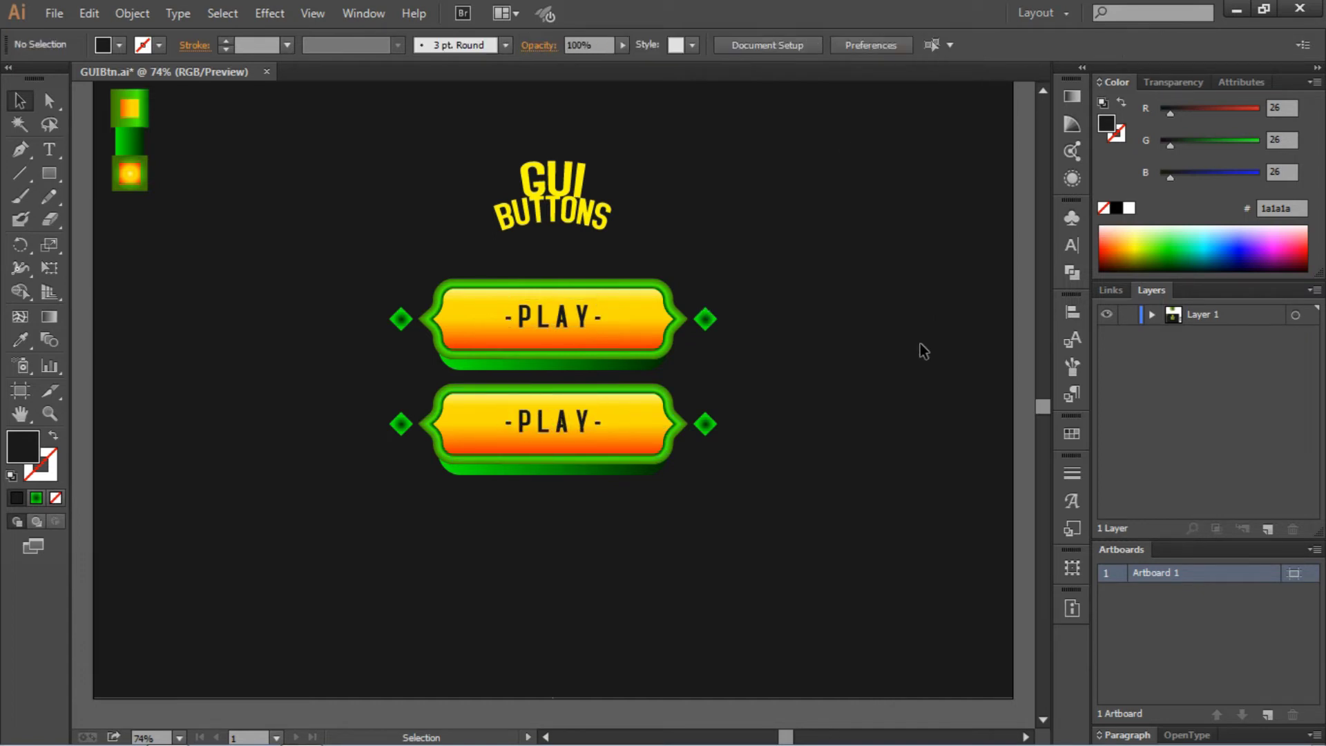
scroll(922, 344, up, 1)
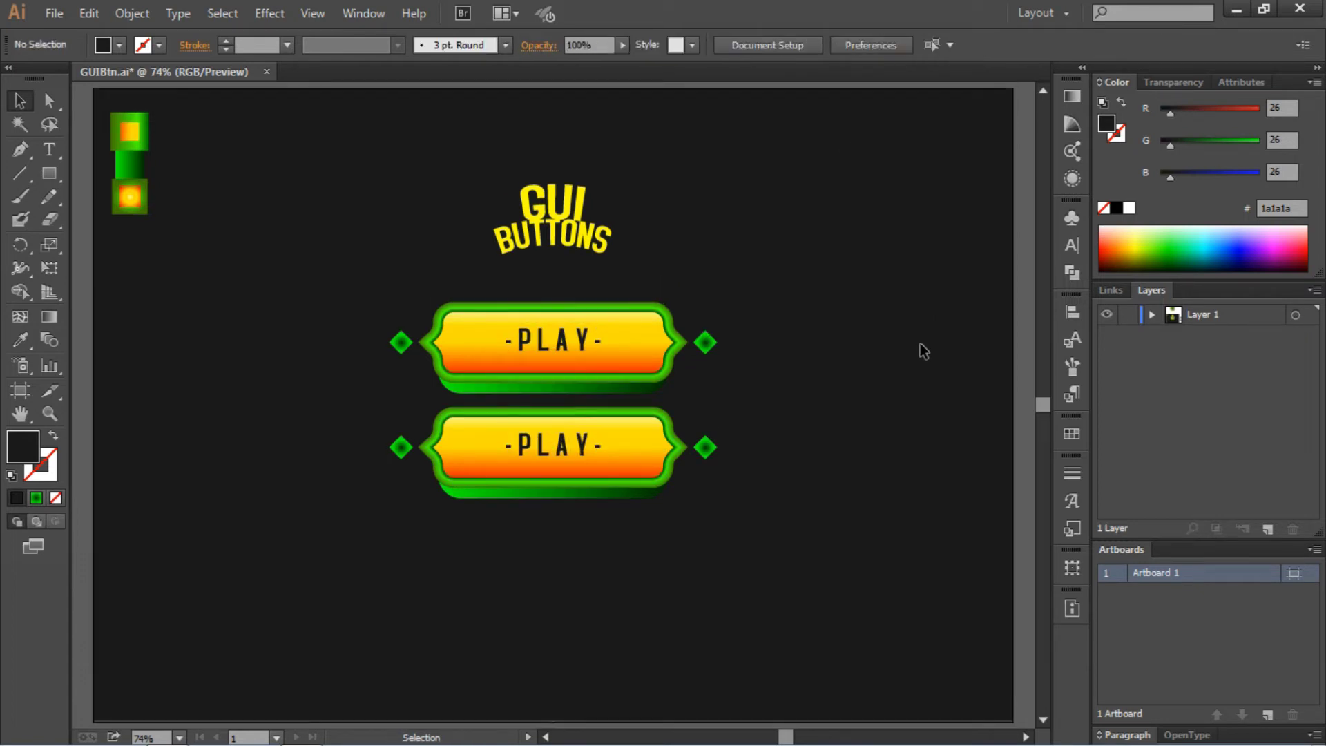
- Change the lower button's label from PLAY to a widely spaced '-SETTING-'
double_click(571, 451)
triple_click(558, 453)
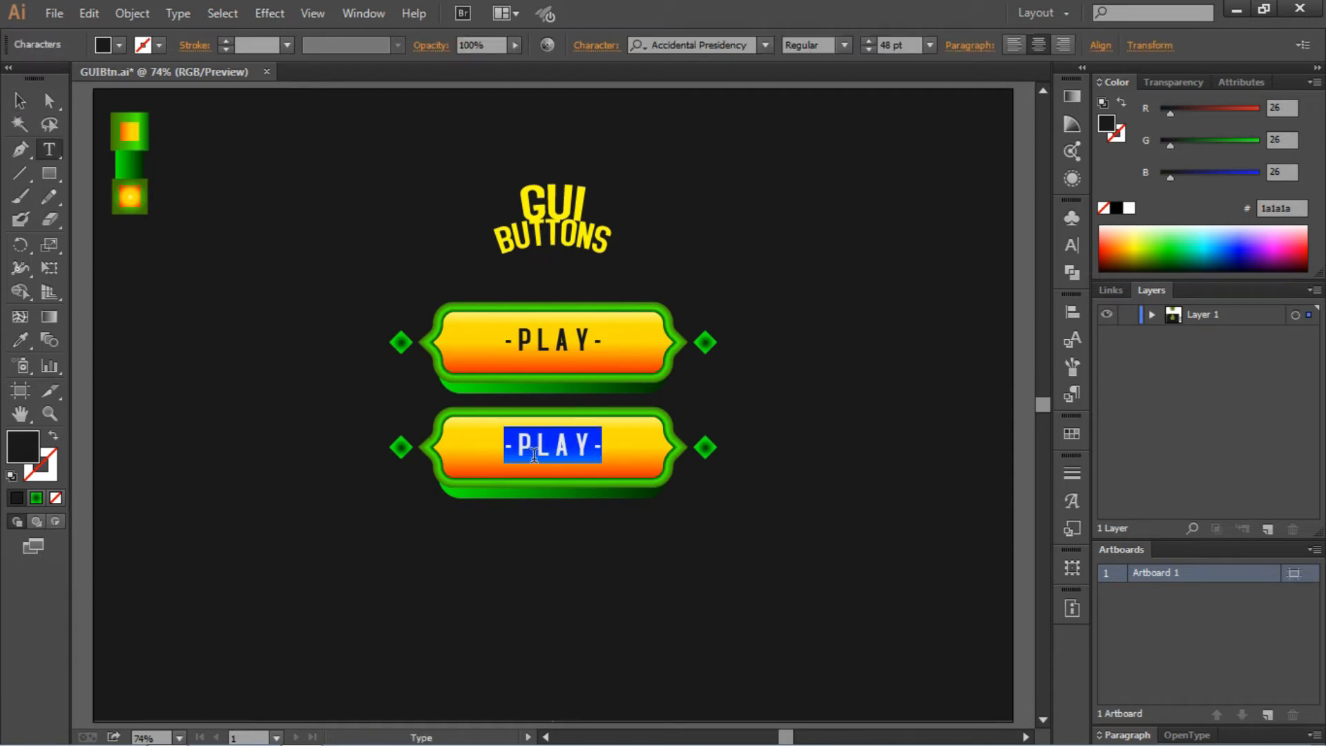
text(-)
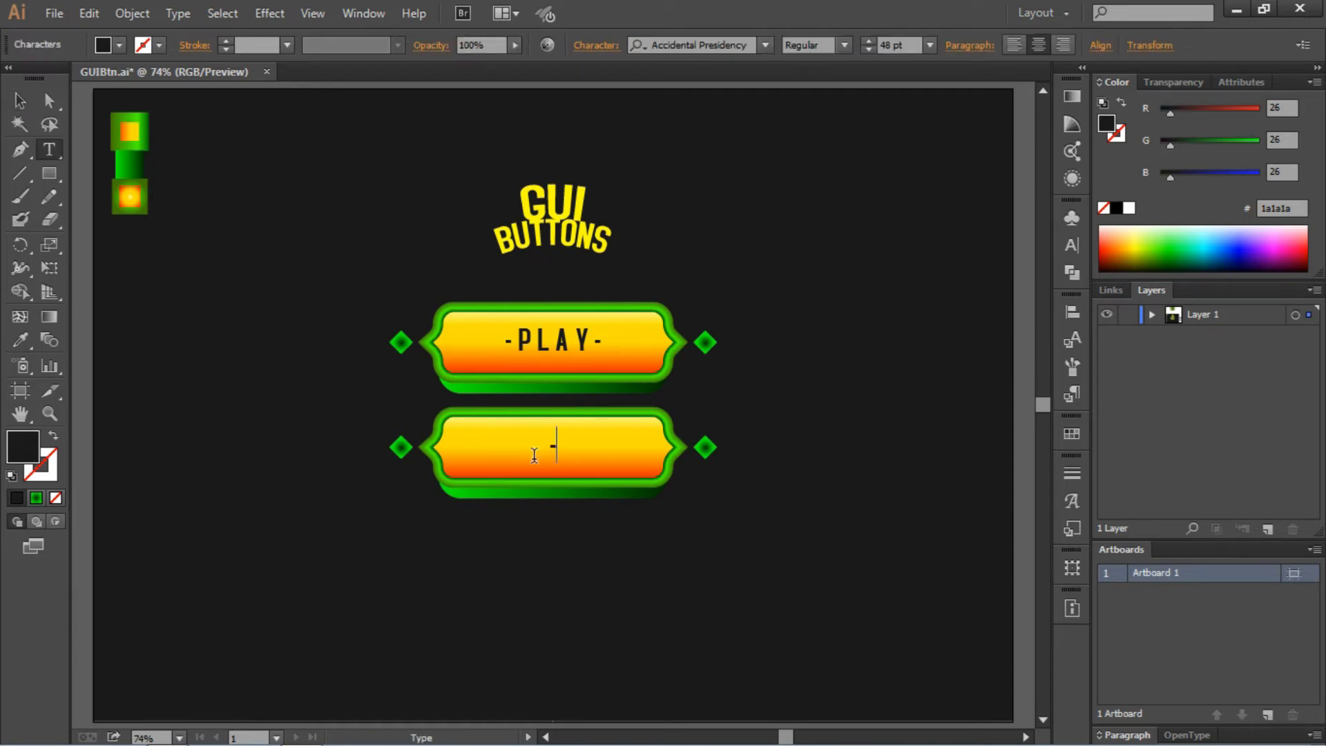
text( SETTI)
text(NG-)
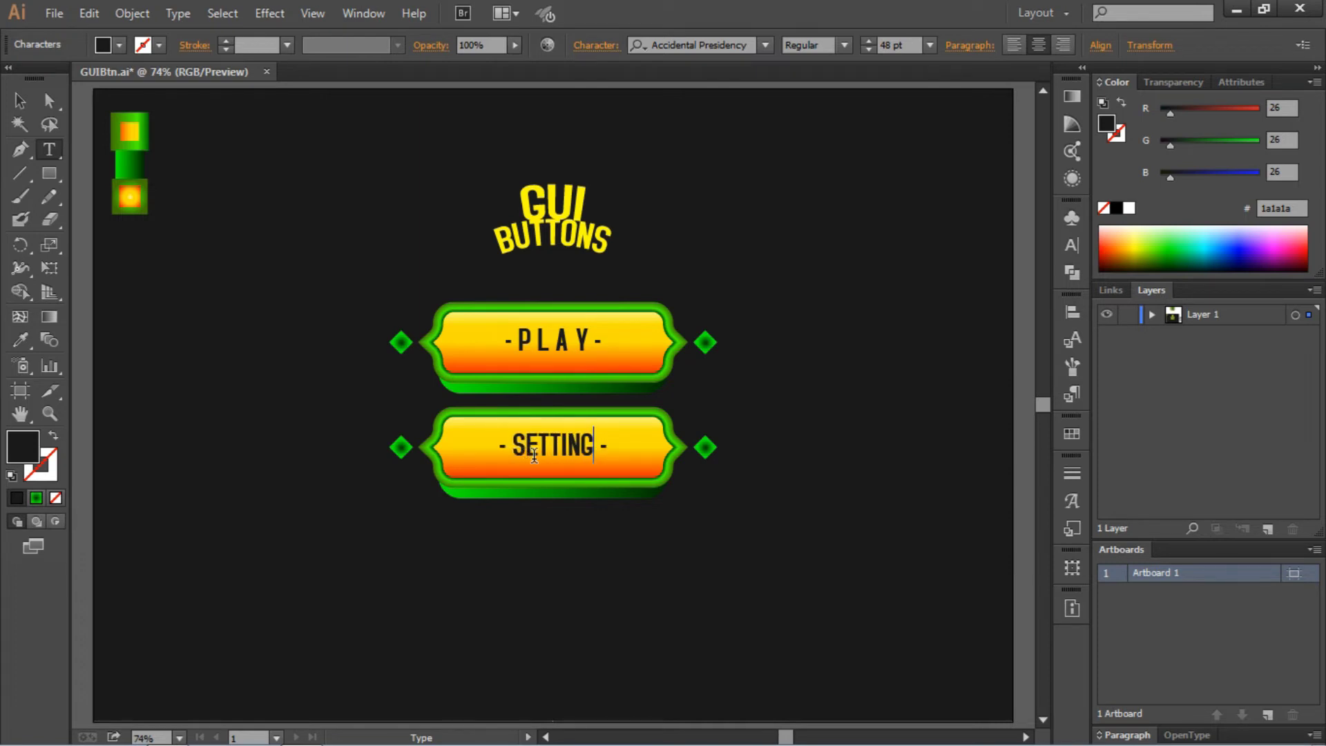
key(Right)
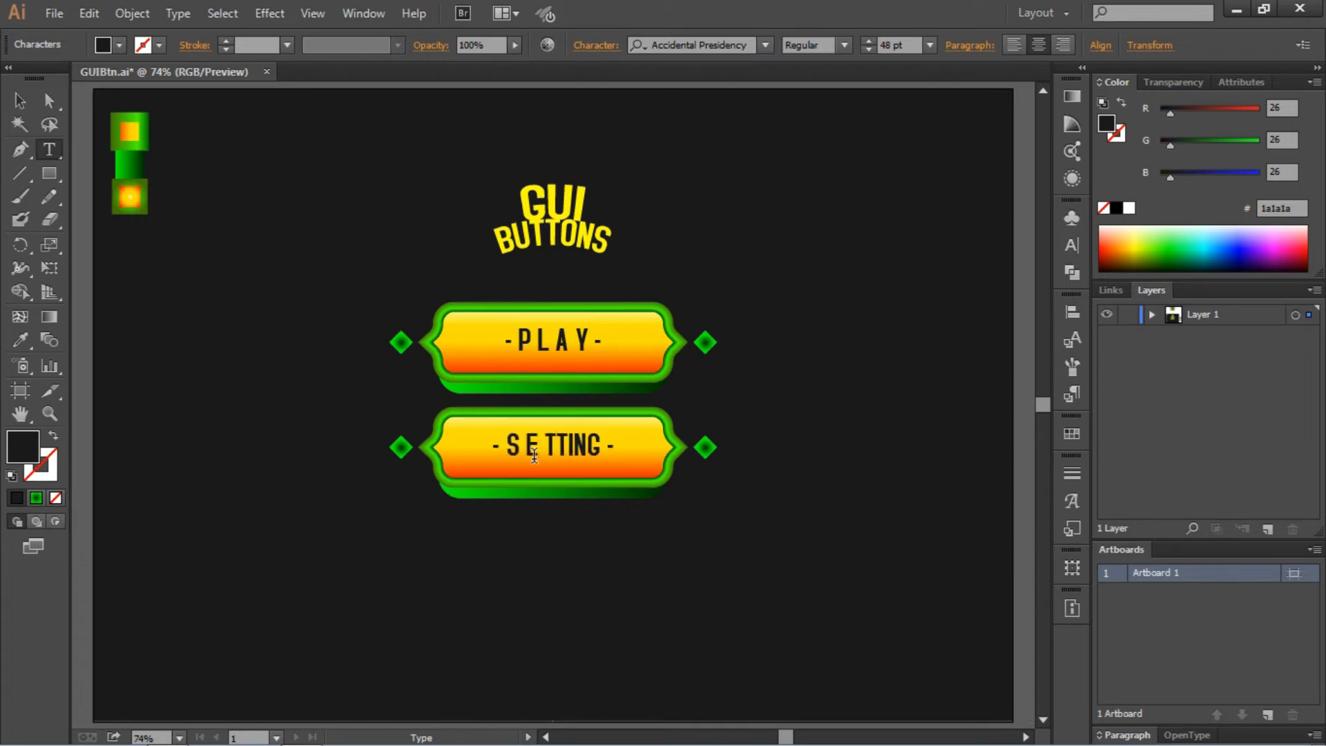
key(Right)
key(Right)
key(space)
key(Right)
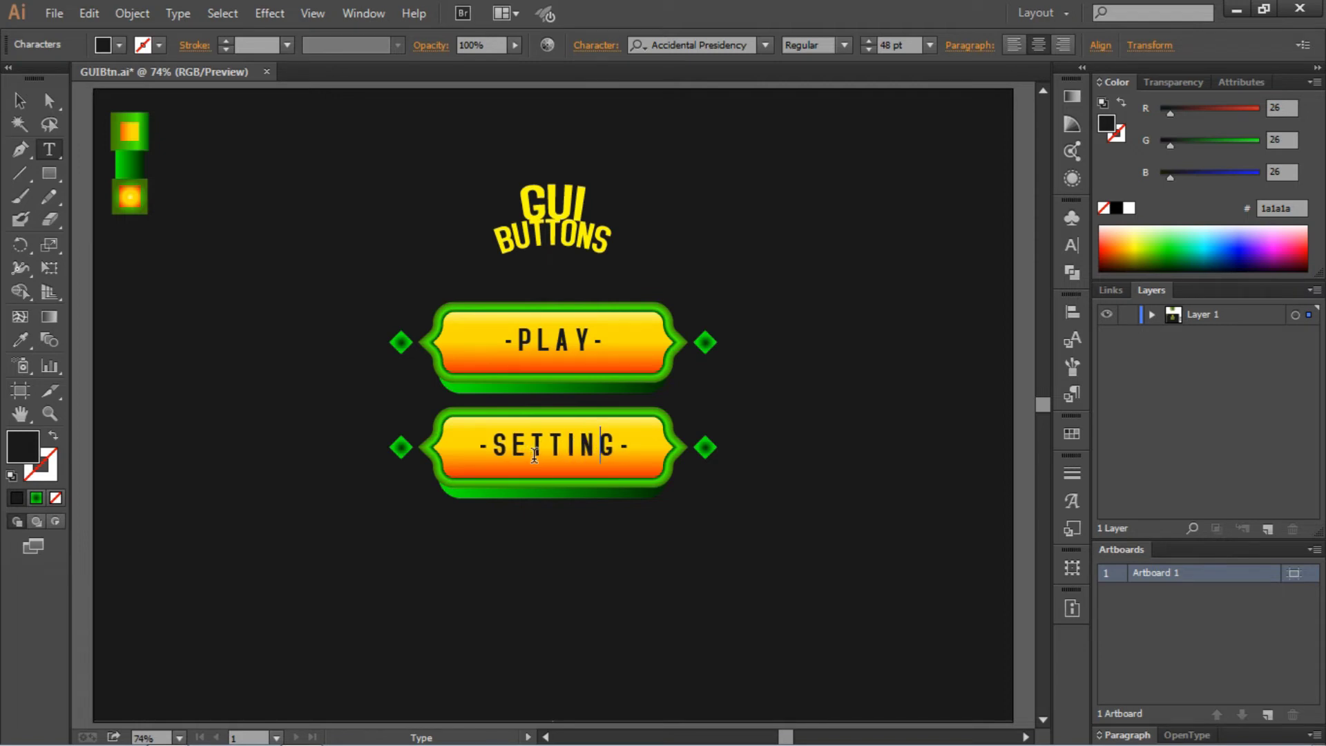
click(20, 100)
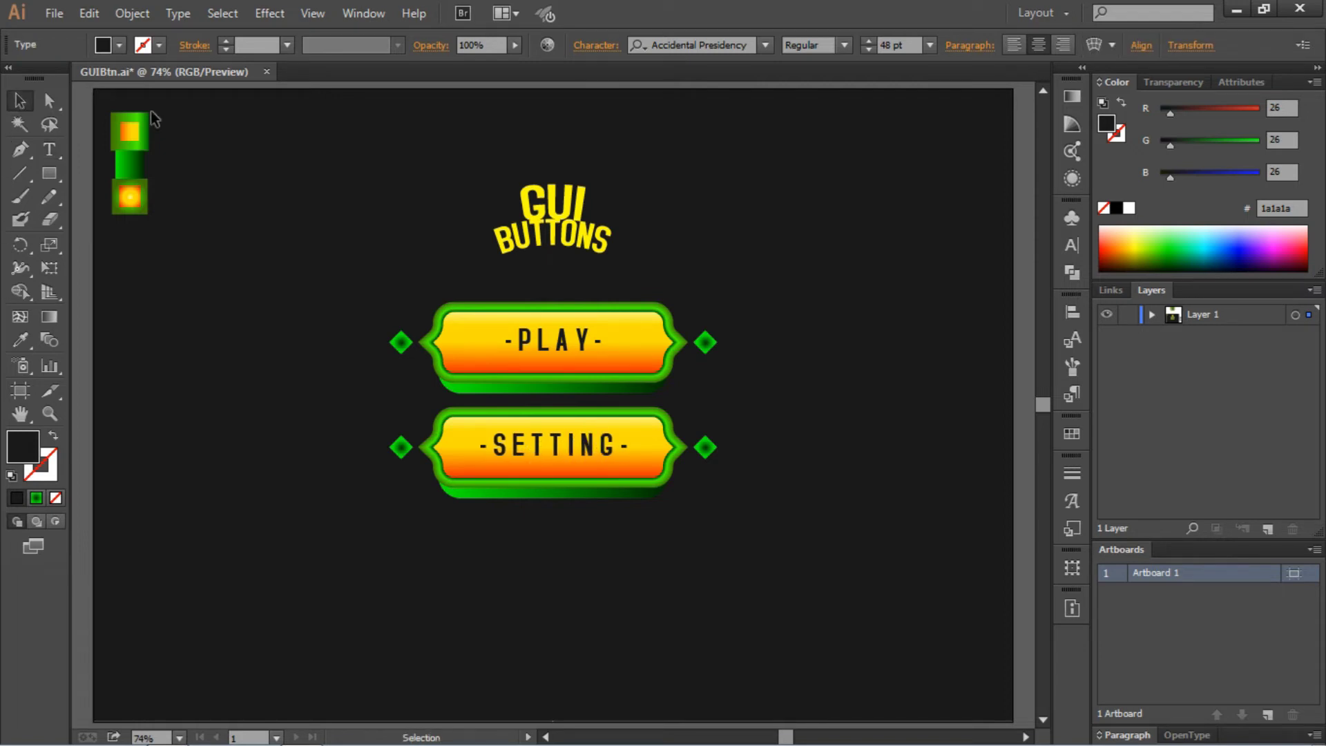
click(576, 442)
click(832, 509)
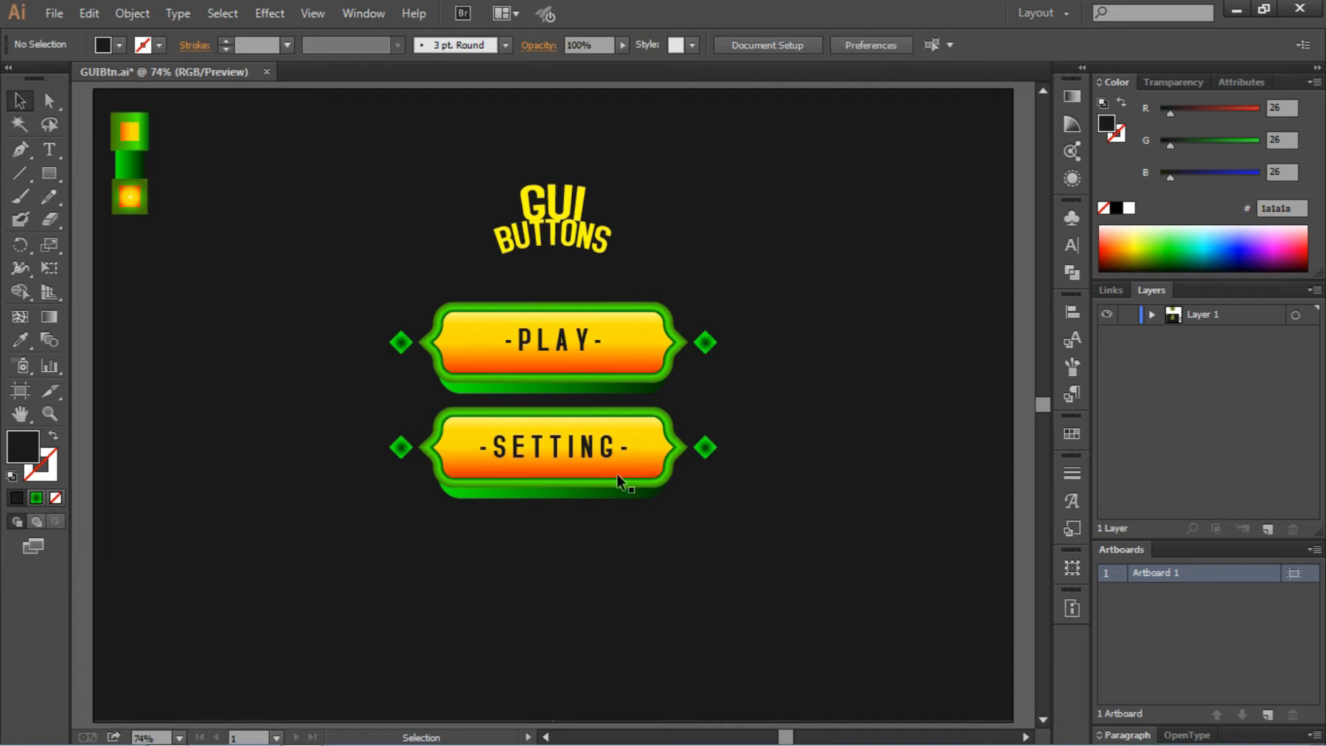
- Copy the SETTING button straight down below it, nudged slightly lower
click(586, 454)
click(816, 475)
drag(772, 413, 346, 547)
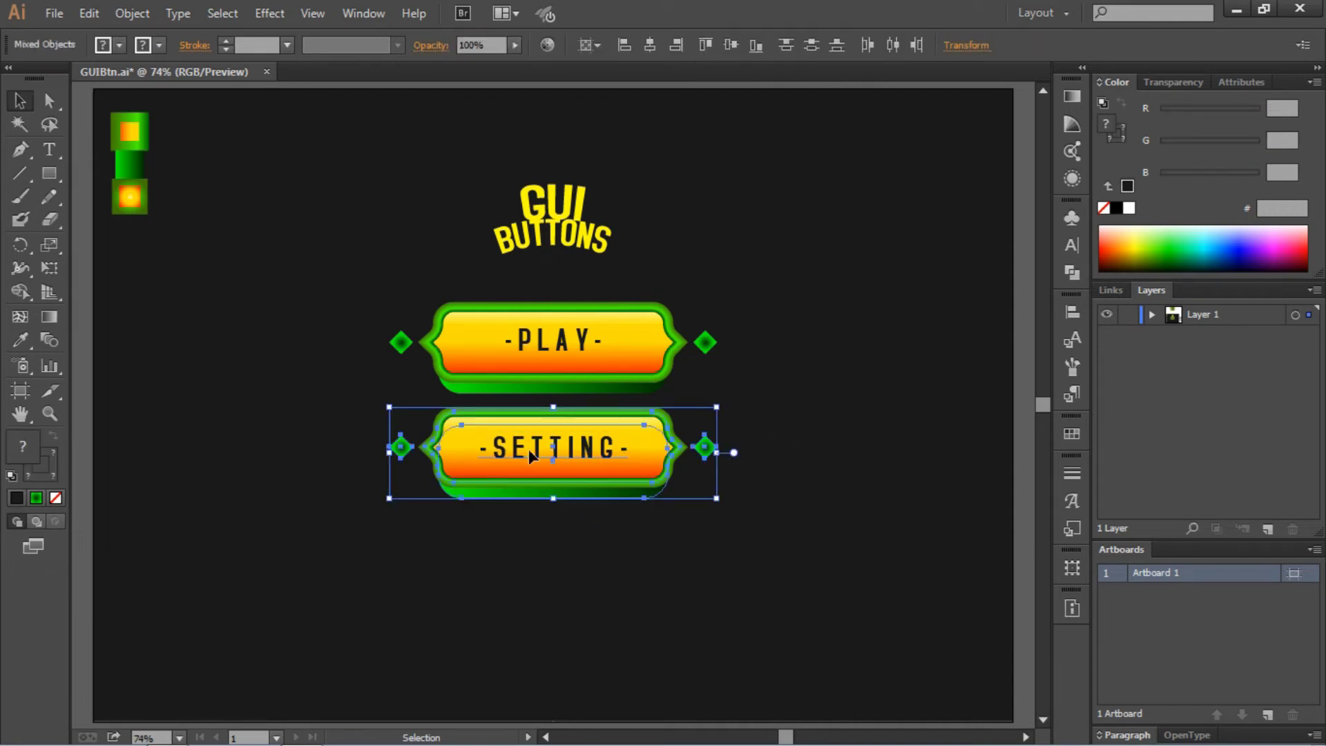
drag(533, 470, 525, 558)
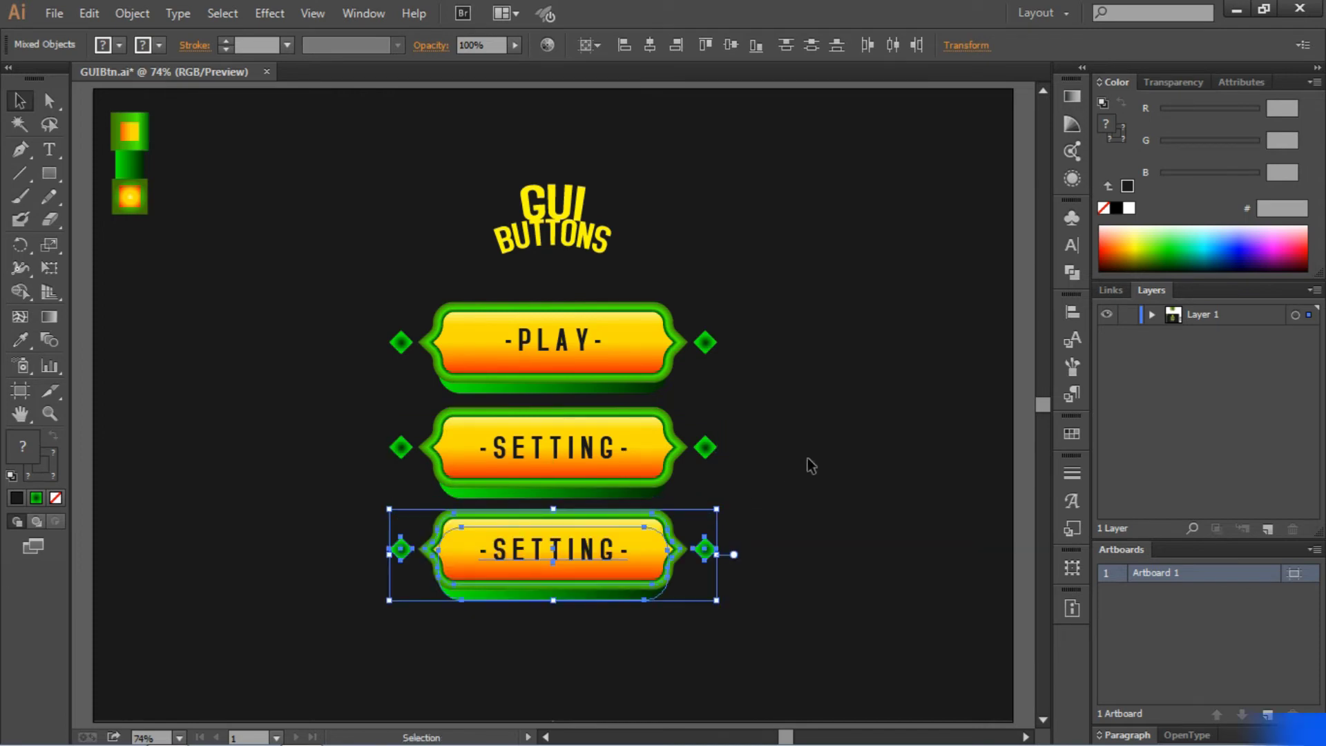
key(Down)
click(811, 465)
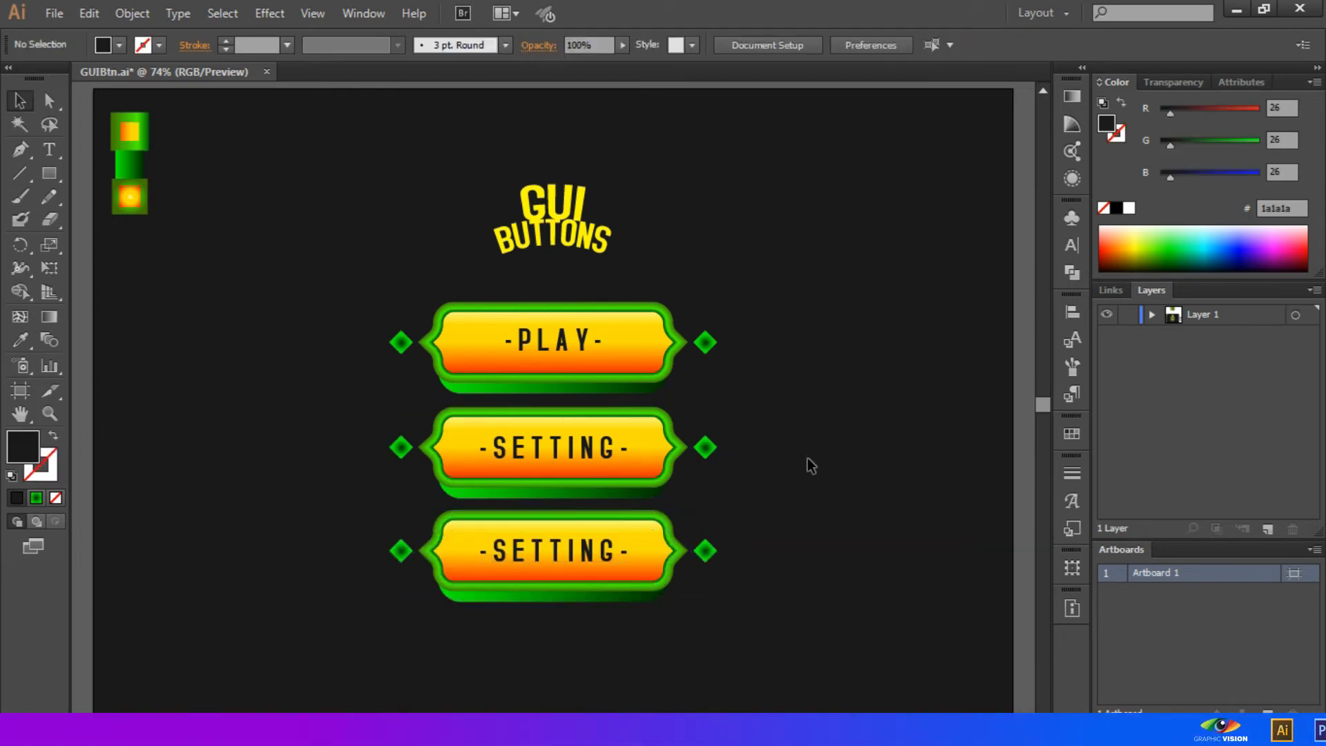
drag(770, 527, 409, 640)
key(Down)
key(Down)
key(Down)
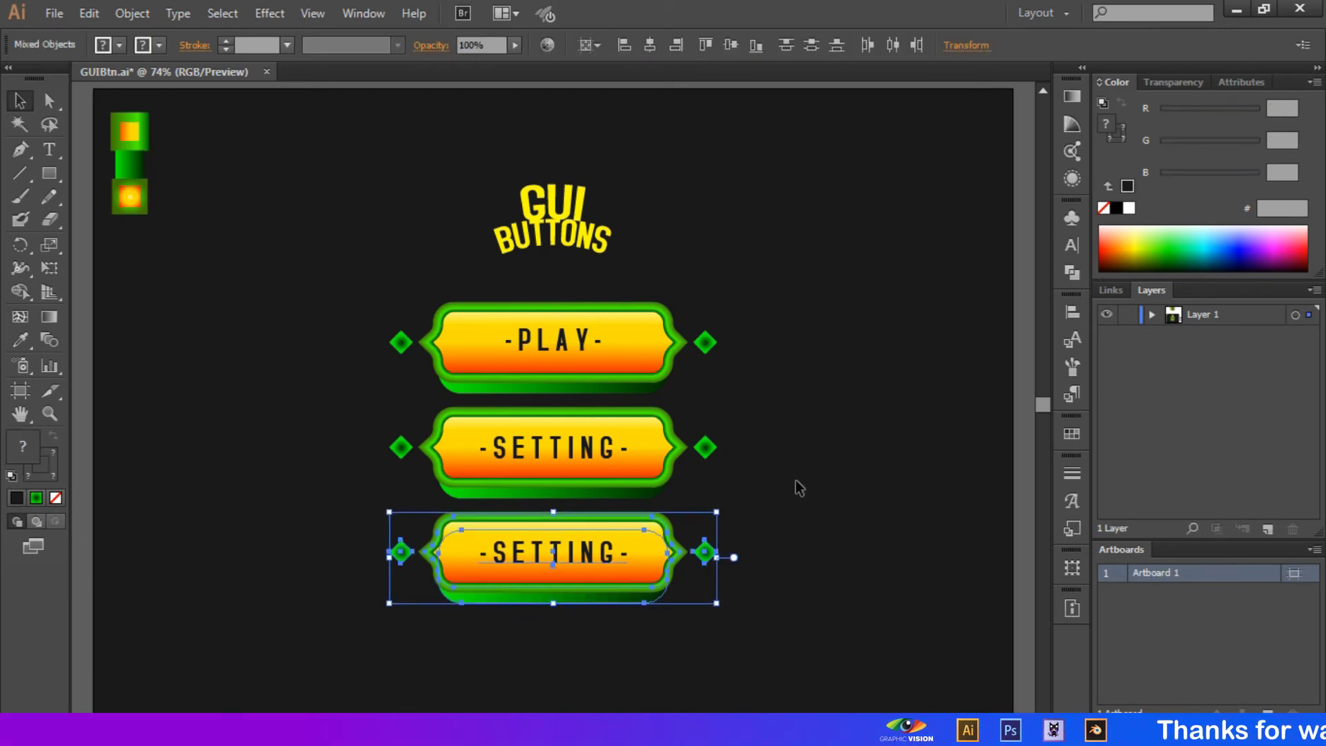
click(798, 477)
- Replace the bottom label's SETTING with a letter-spaced 'CREDITS'
double_click(610, 553)
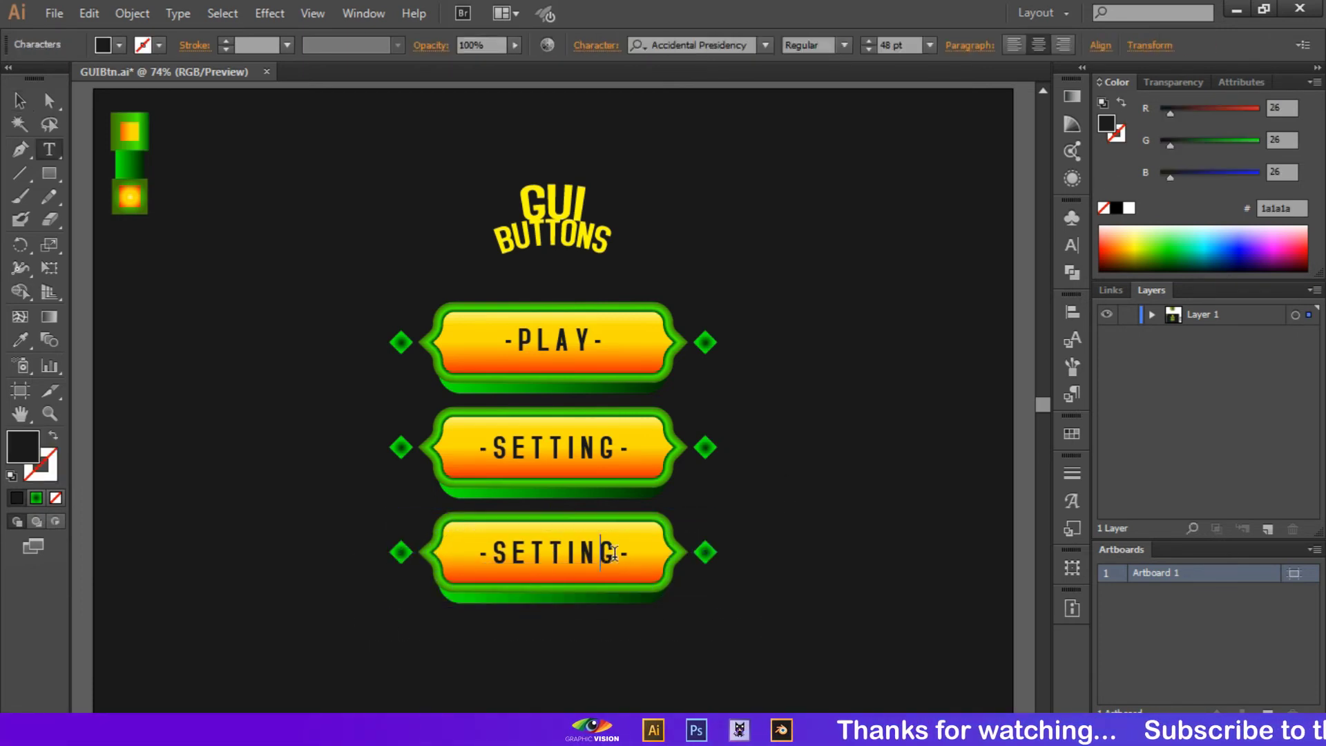
drag(614, 553, 492, 553)
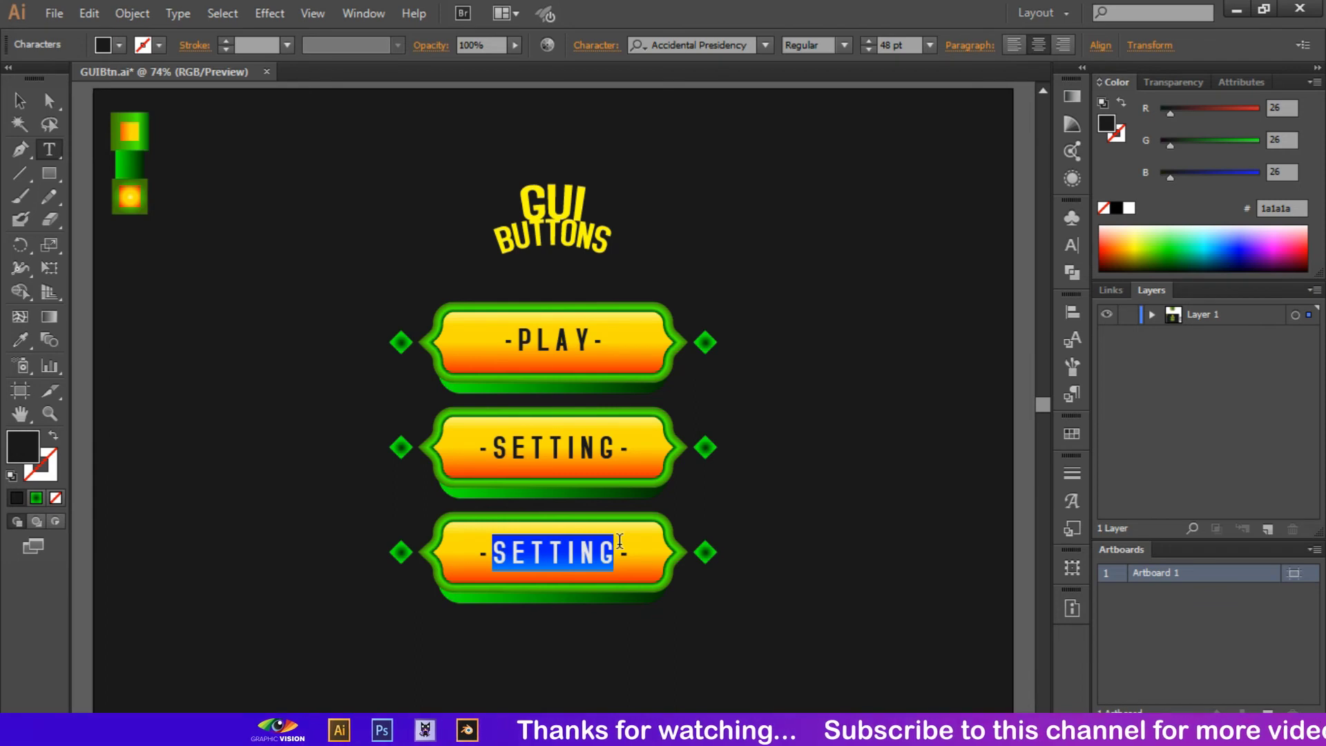
text(CREDI -)
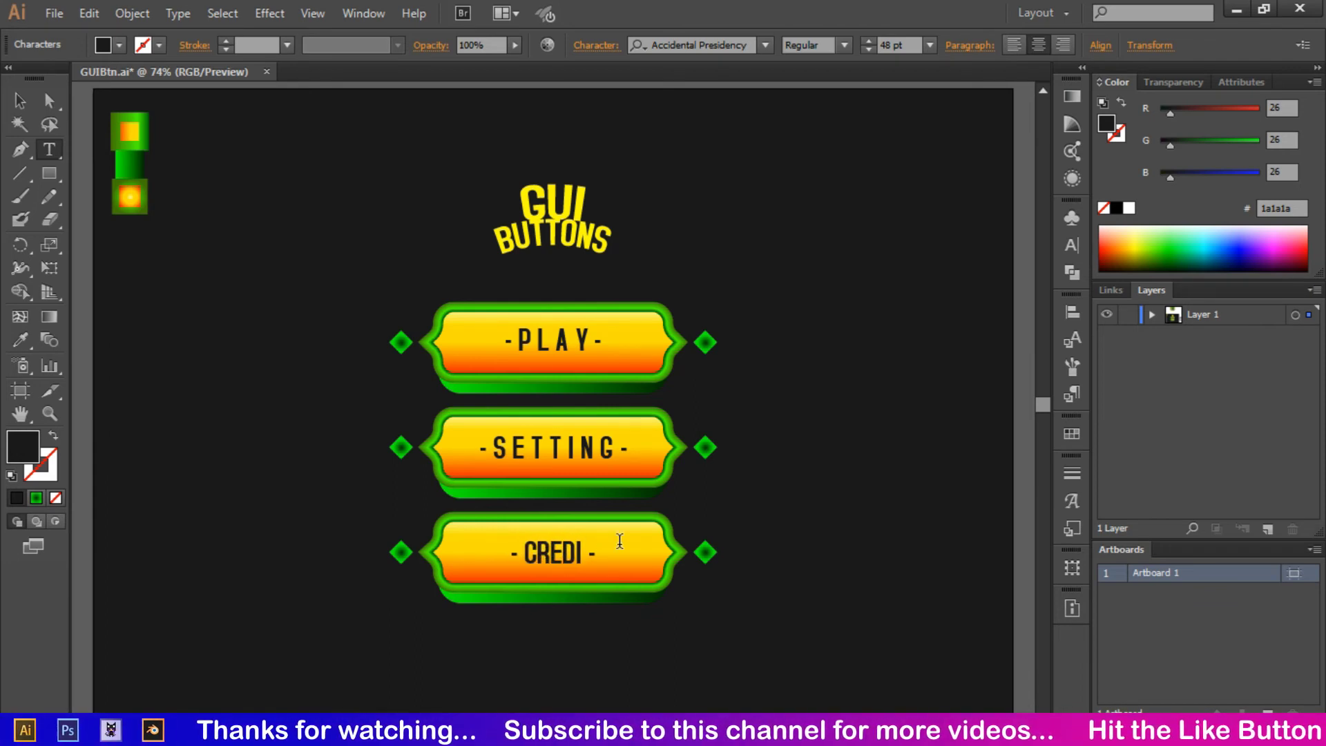
text(TS)
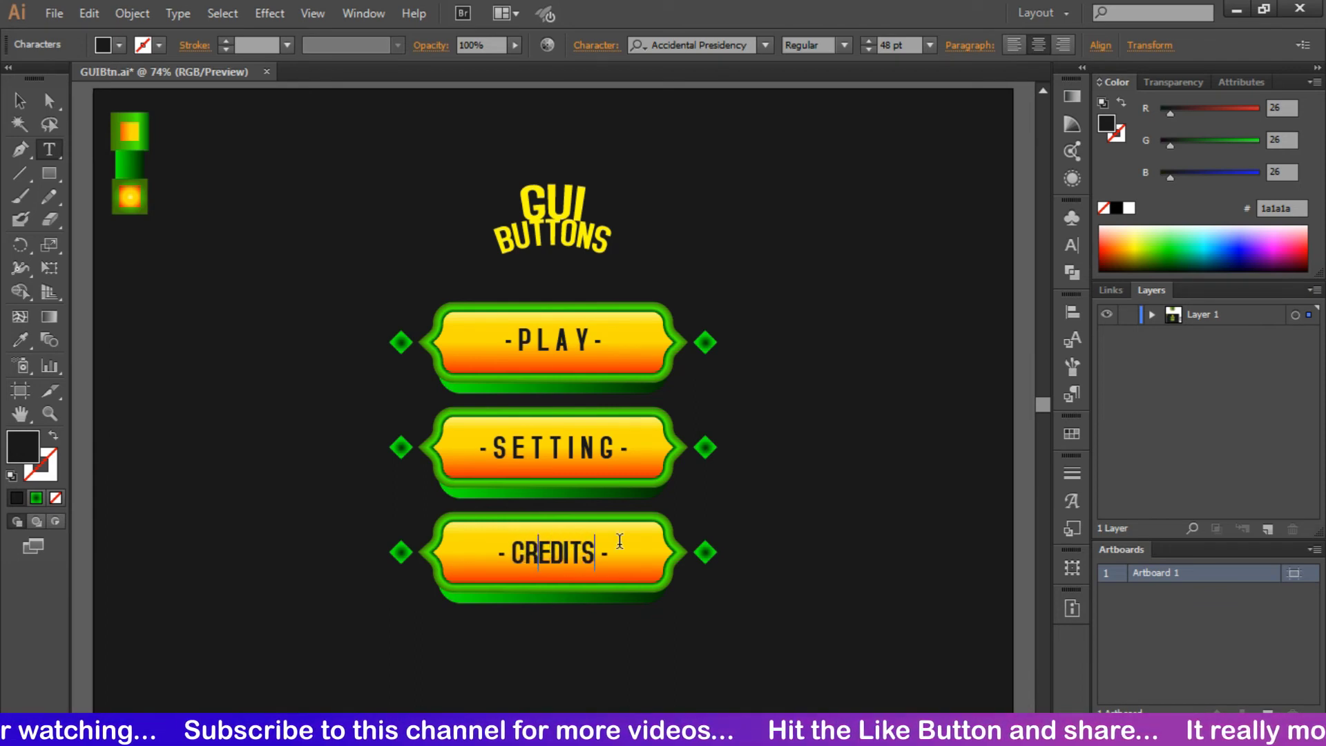
key(Left)
key(Left)
key(Left)
key(space)
key(Right)
key(space)
key(Right)
key(space)
key(Right)
key(space)
key(Right)
key(space)
key(Right)
key(space)
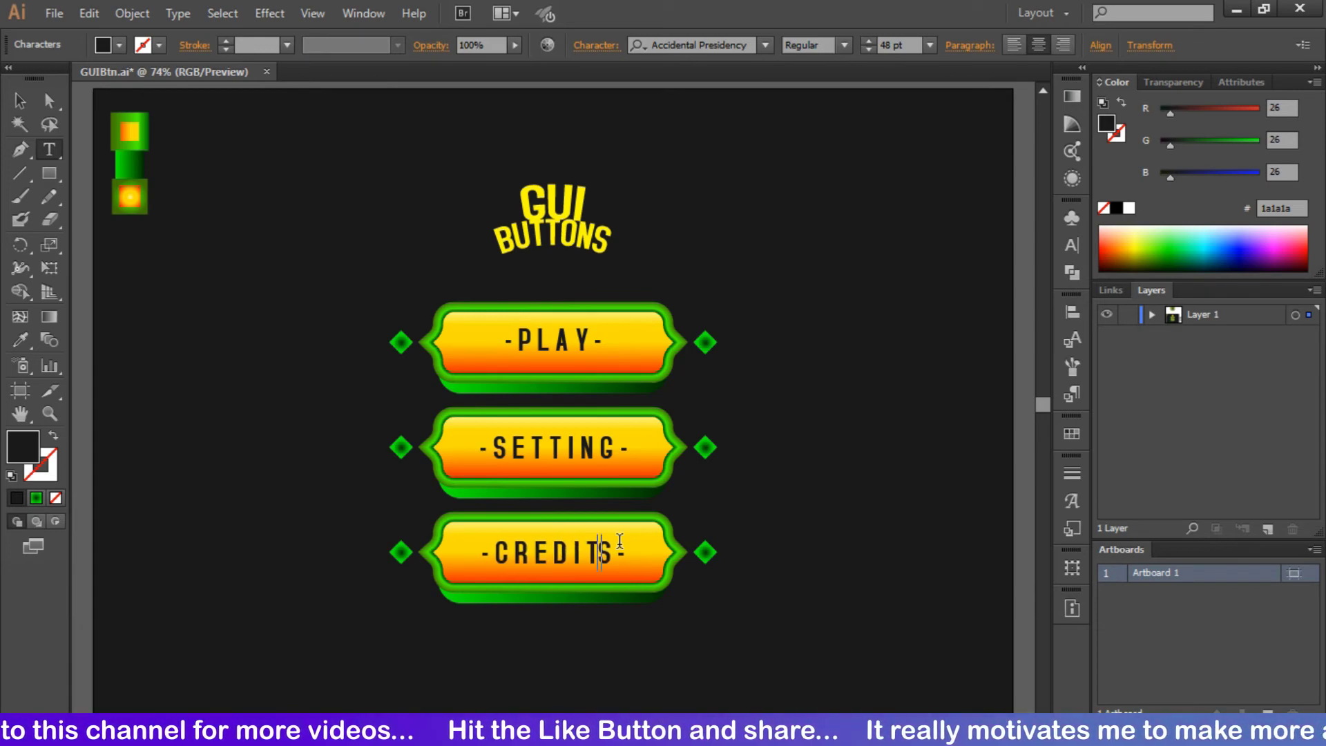
key(space)
click(19, 101)
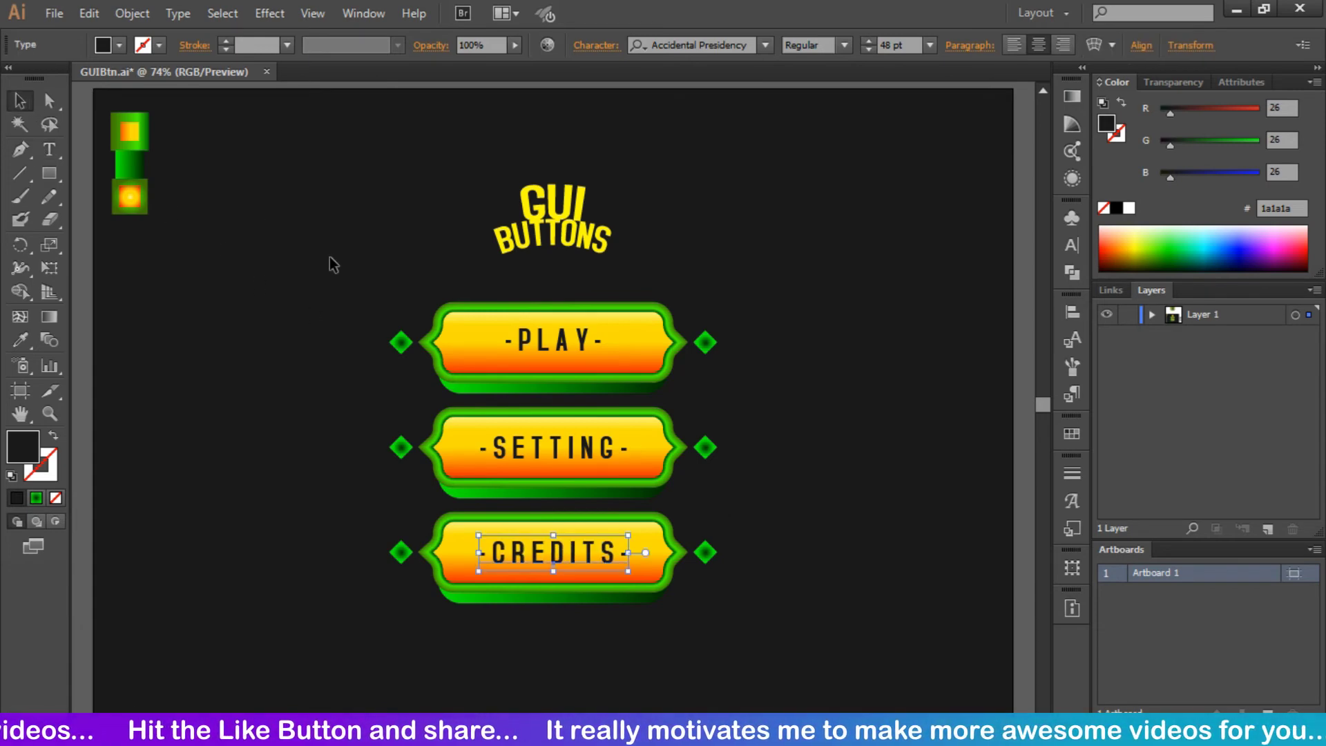
click(332, 264)
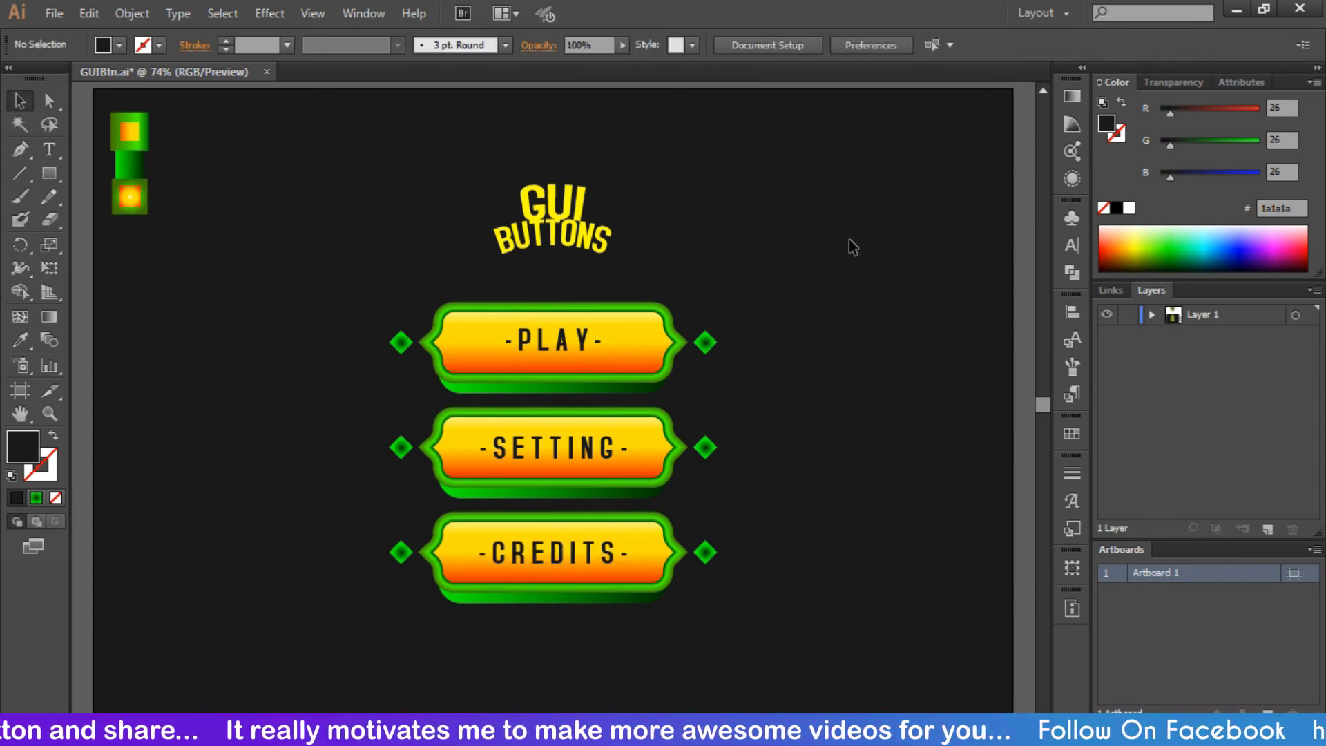
- Inspect the PLAY, SETTING and CREDITS buttons by selecting each rounded body in turn
click(624, 392)
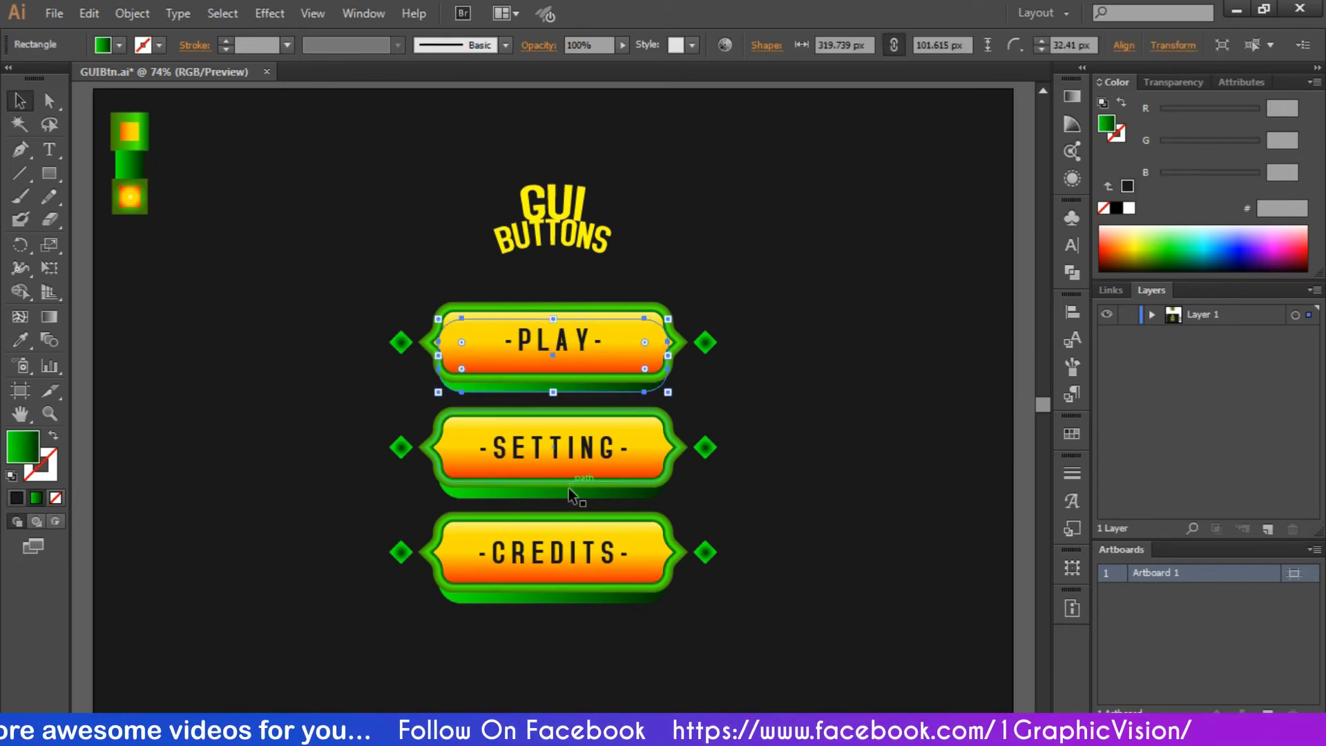
click(596, 499)
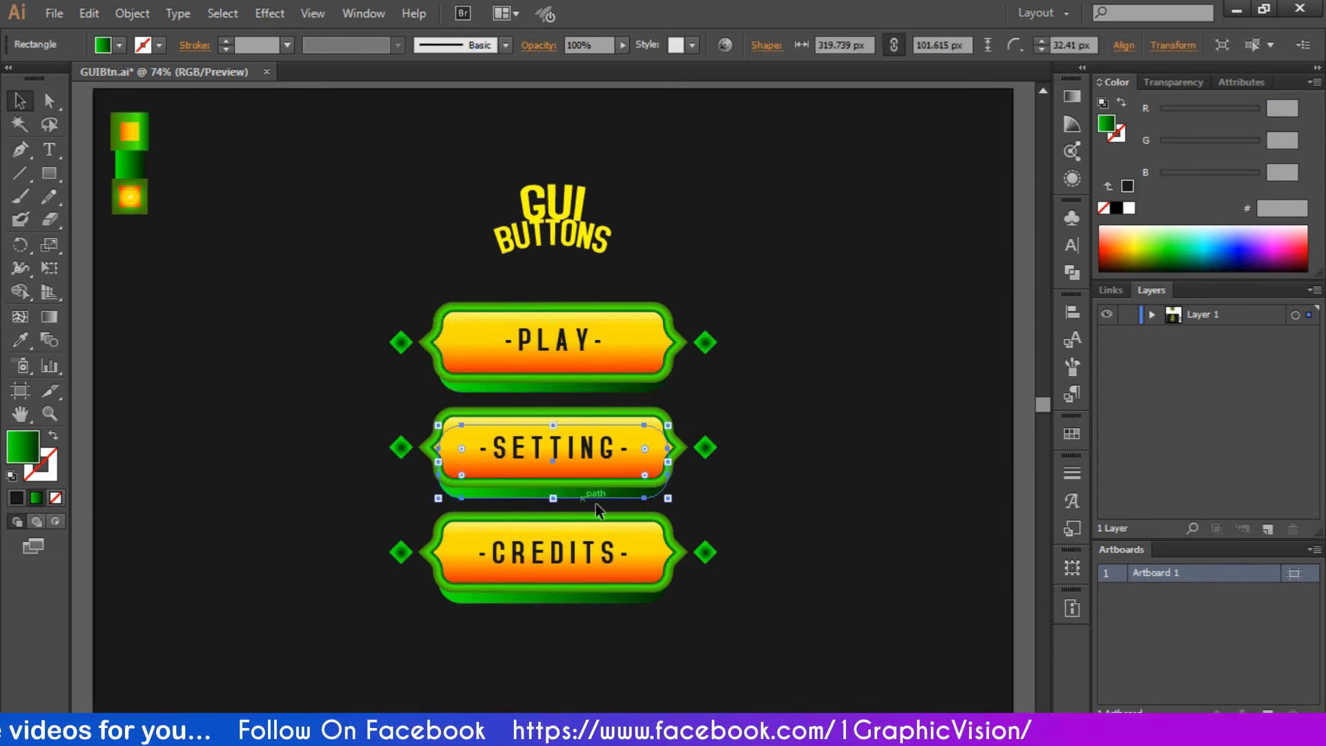
click(572, 594)
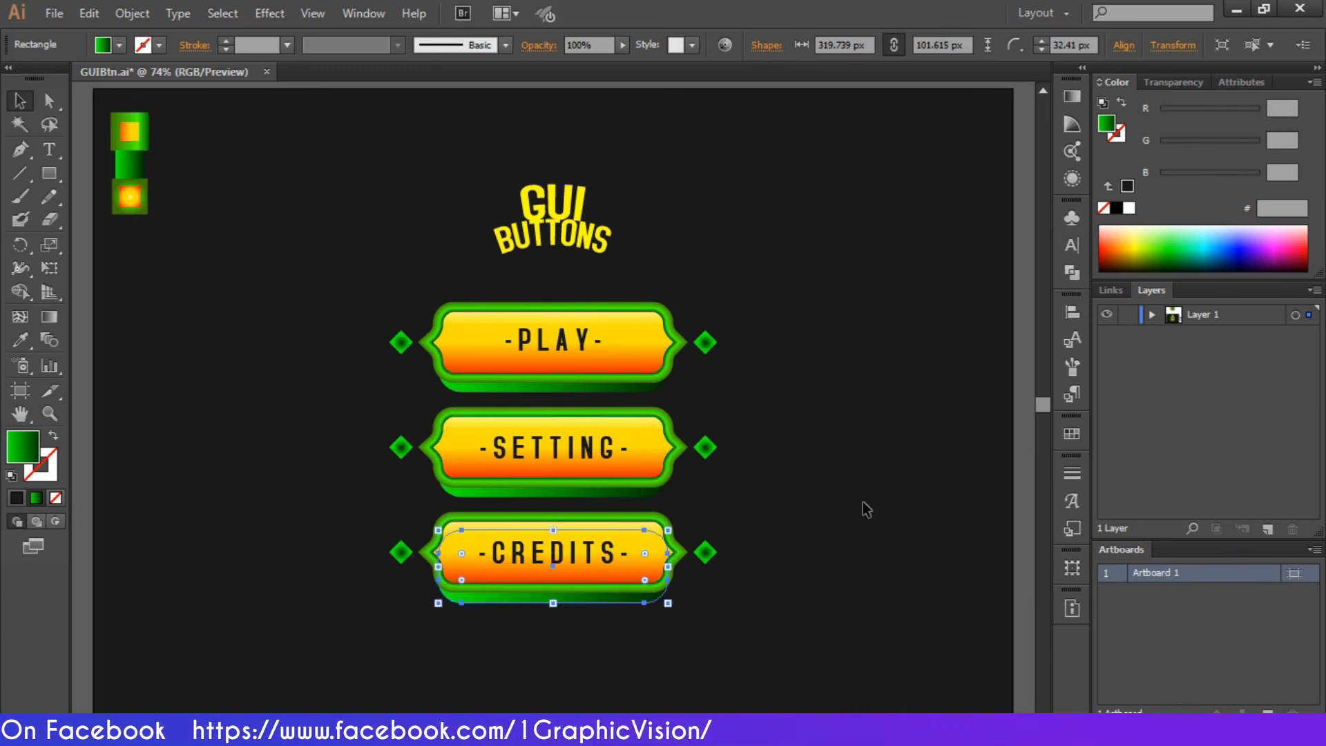
click(806, 427)
click(603, 391)
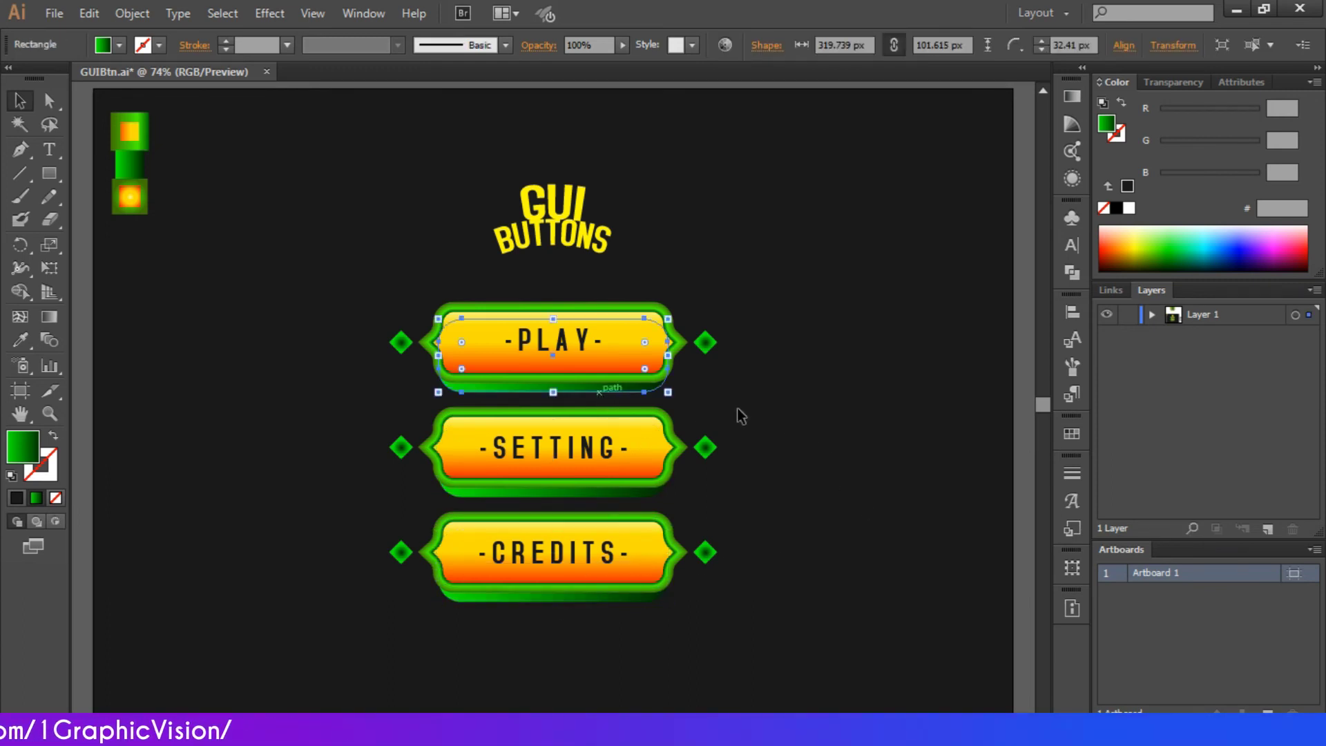
click(580, 496)
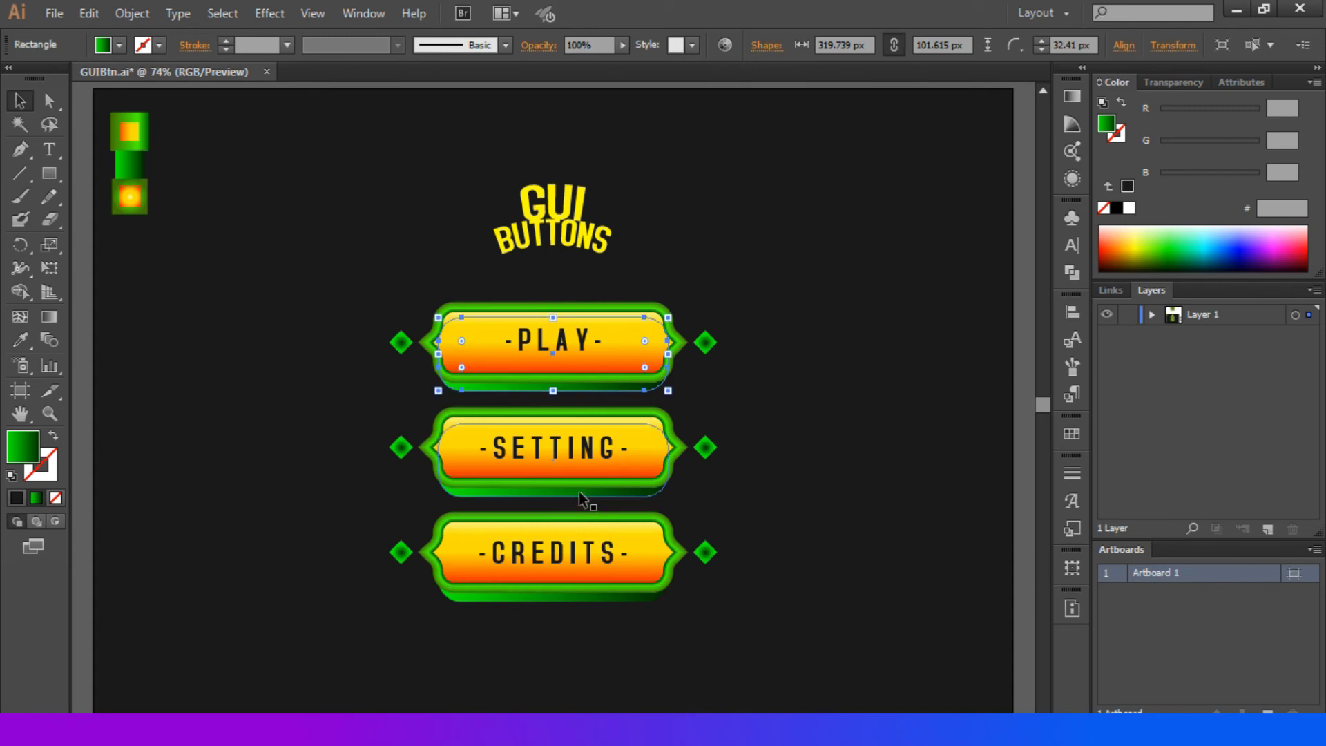
click(558, 595)
click(798, 492)
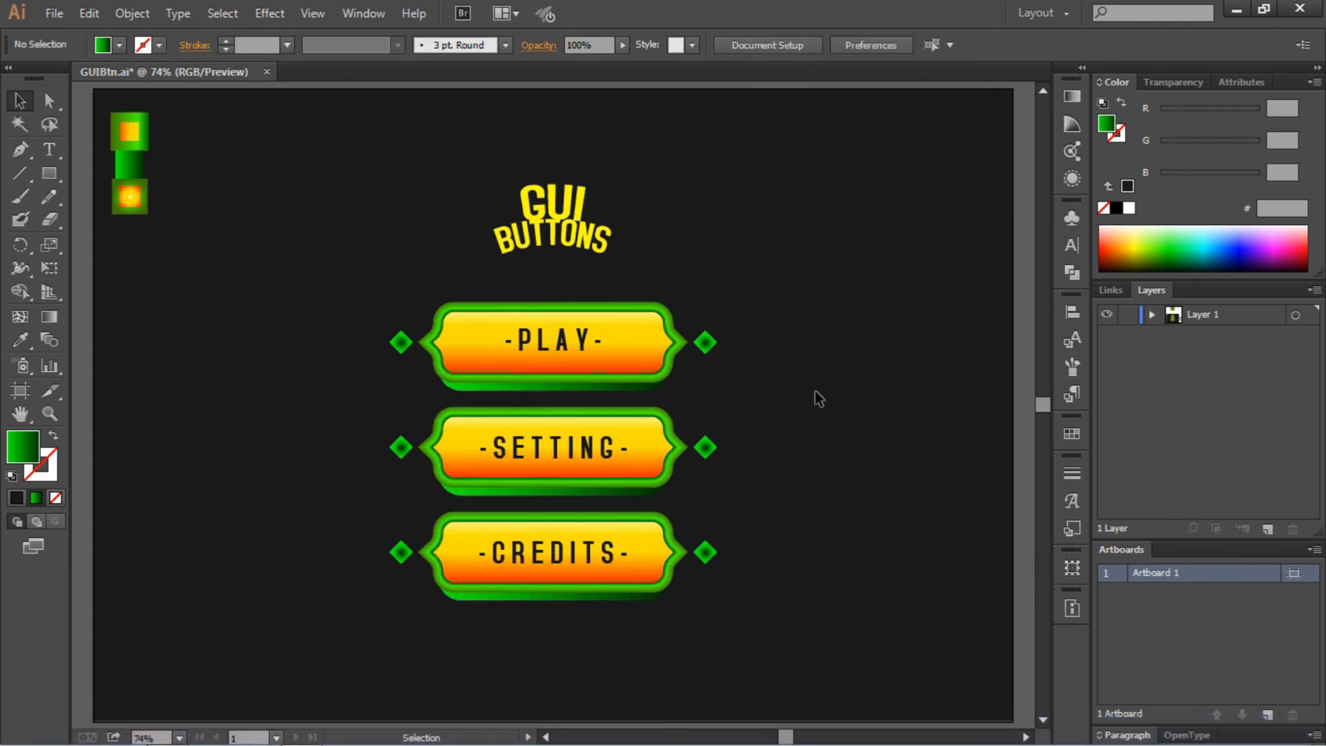
- Group the parts of the PLAY, SETTING and CREDITS buttons into one object each
drag(798, 293, 379, 375)
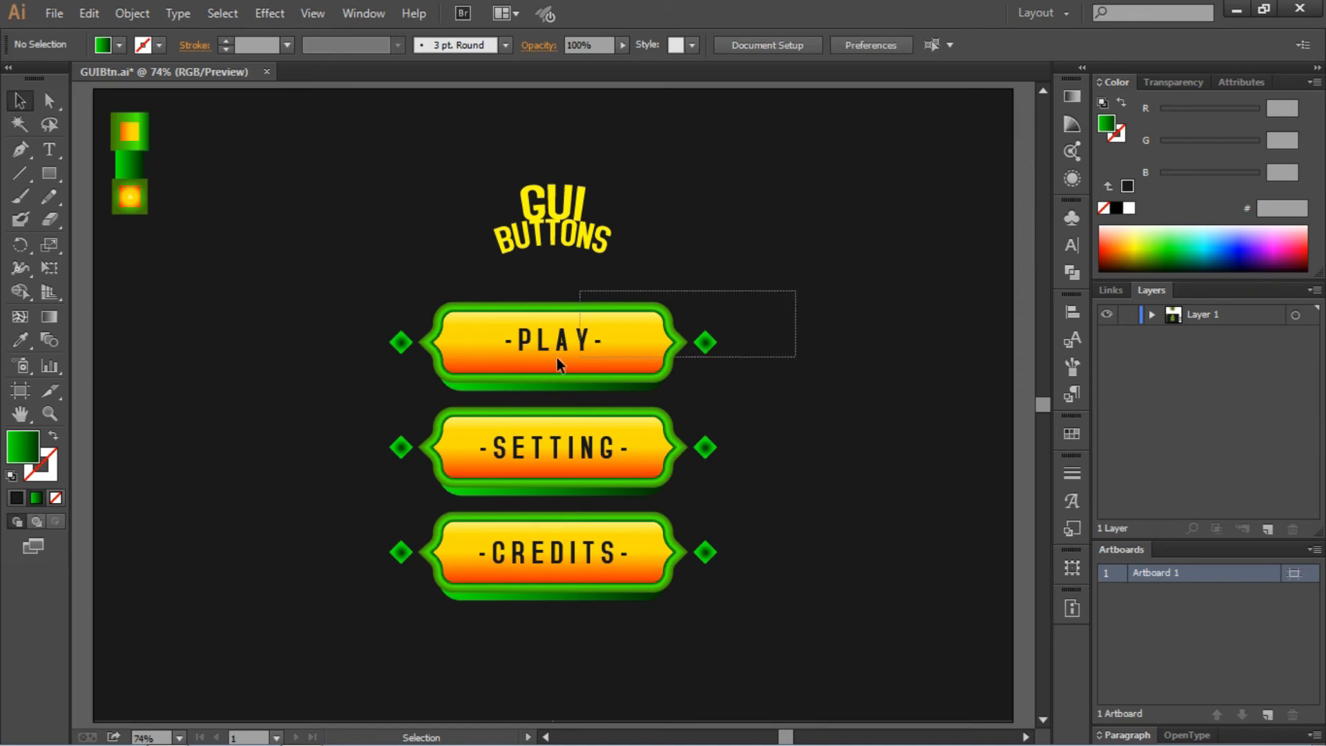
right_click(549, 340)
click(639, 424)
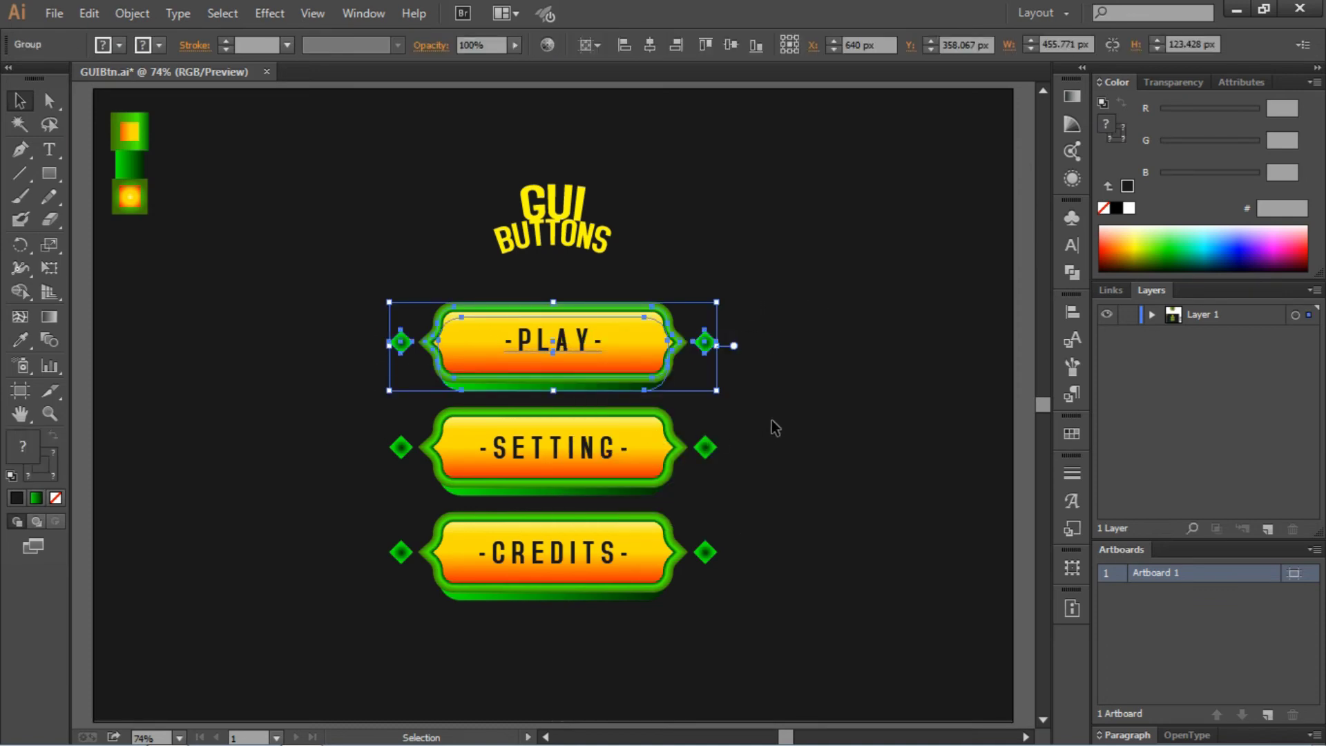
drag(776, 417, 400, 488)
right_click(571, 462)
click(617, 552)
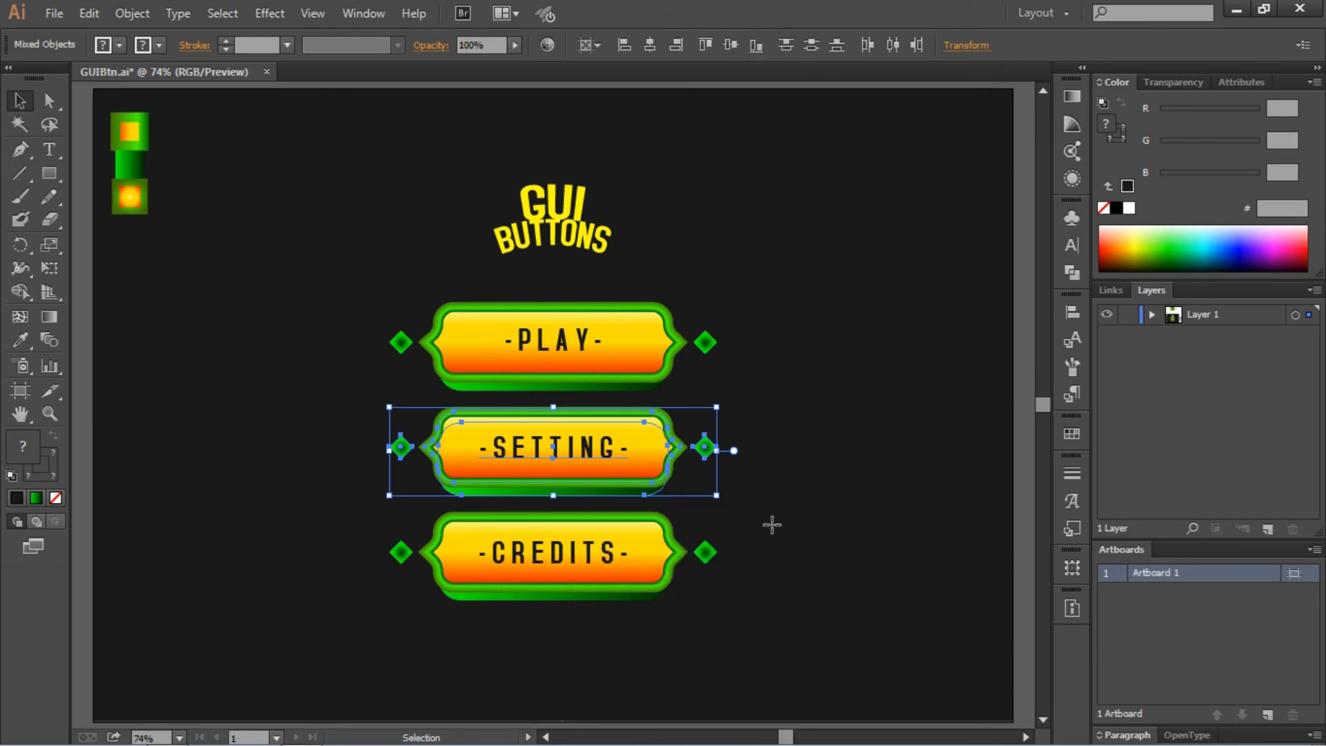
drag(783, 512, 350, 628)
right_click(549, 557)
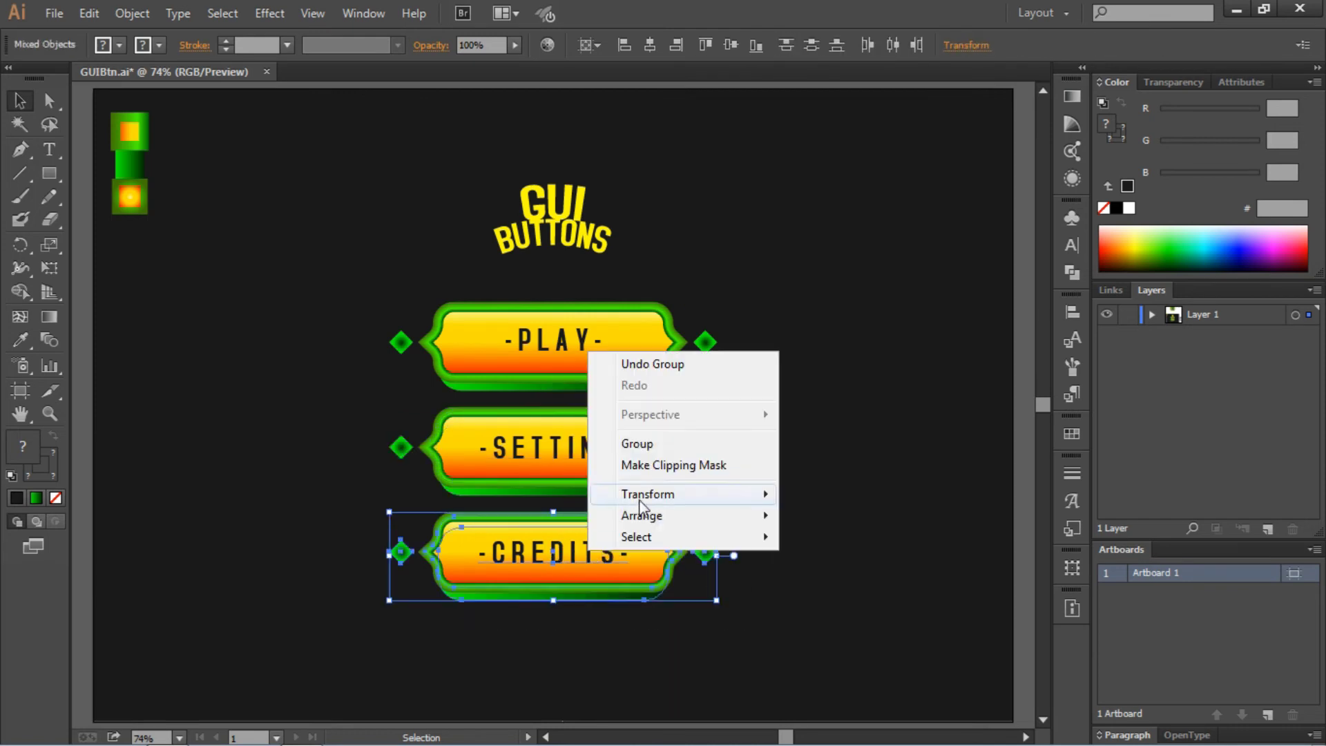
click(625, 441)
click(783, 424)
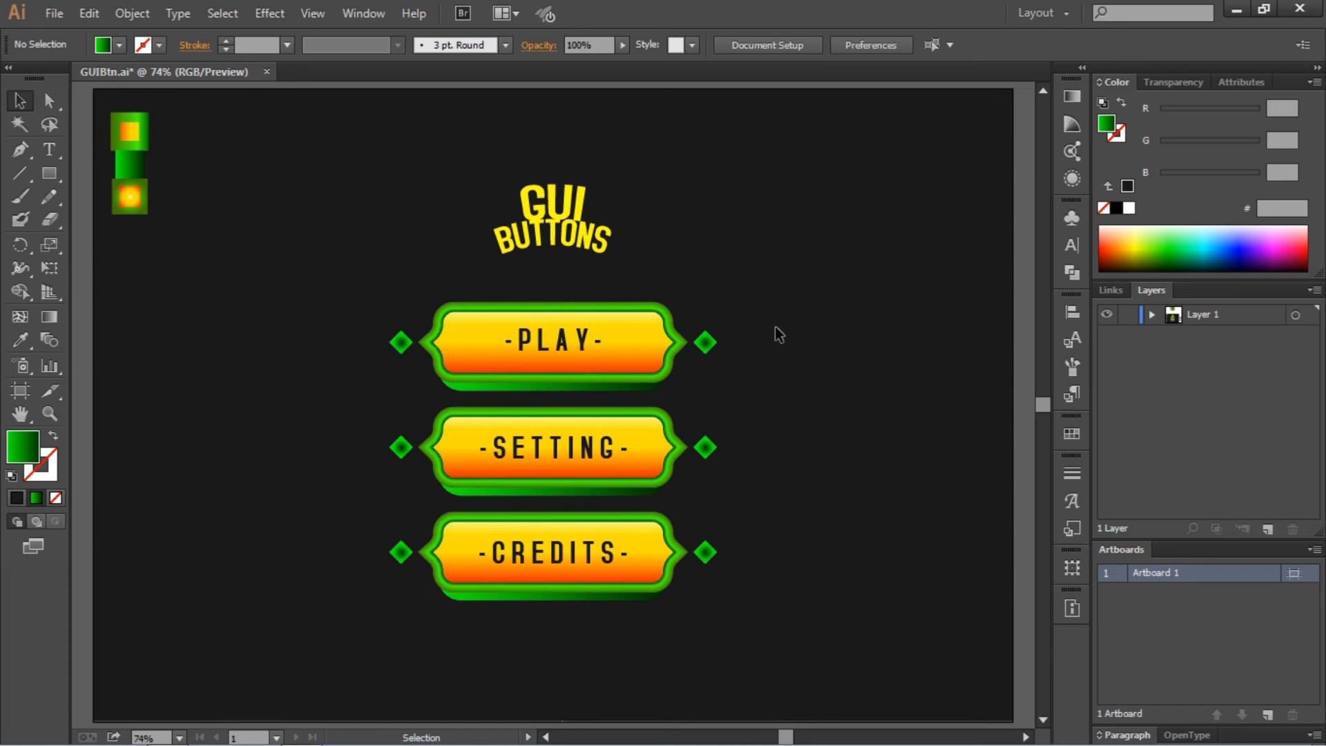
- Scale up the arched 'GUI BUTTONS' title from its corner handle
click(586, 340)
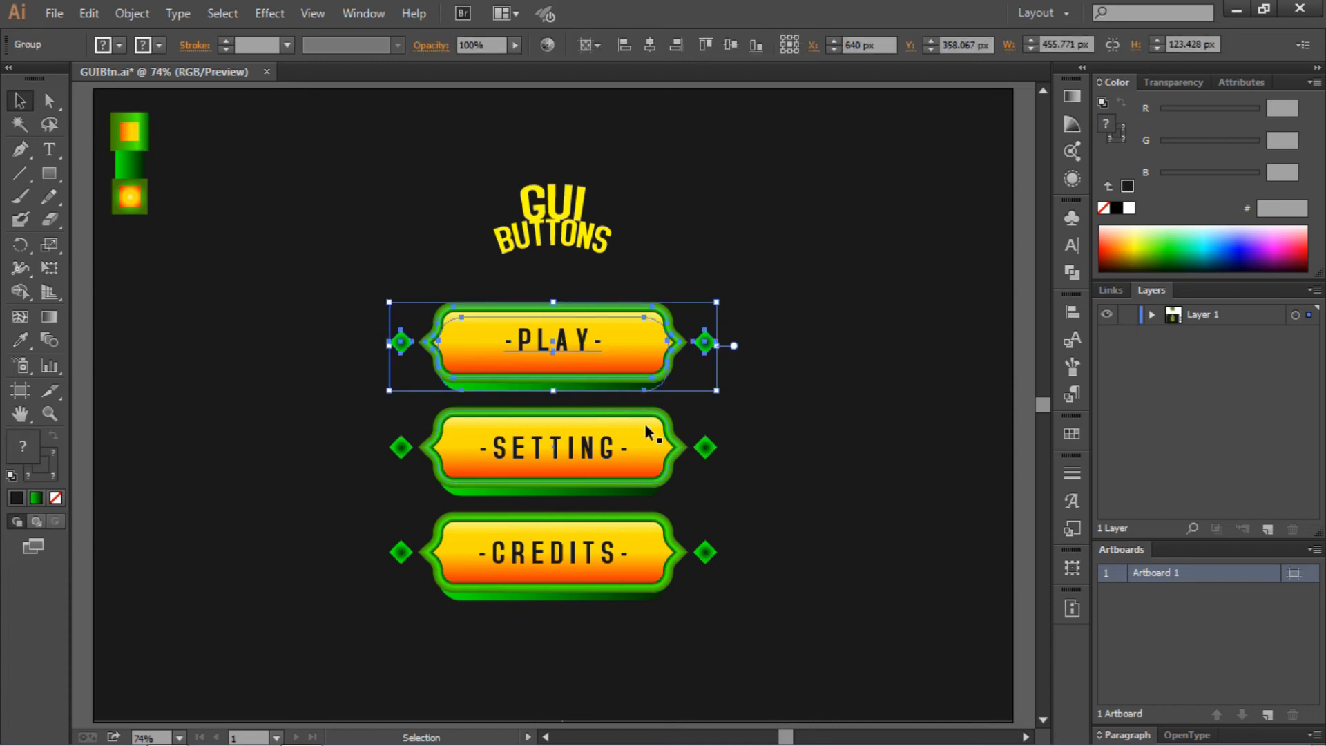
click(787, 414)
click(594, 207)
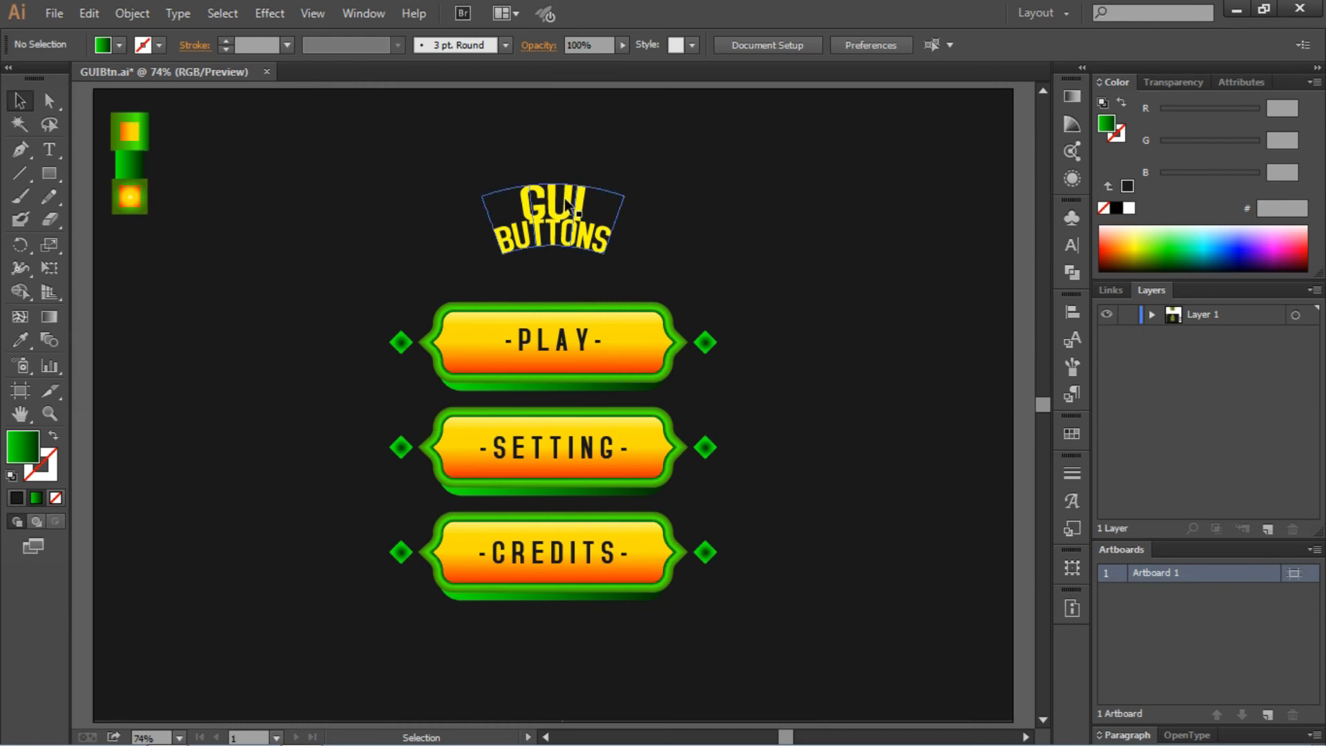
drag(625, 185, 649, 162)
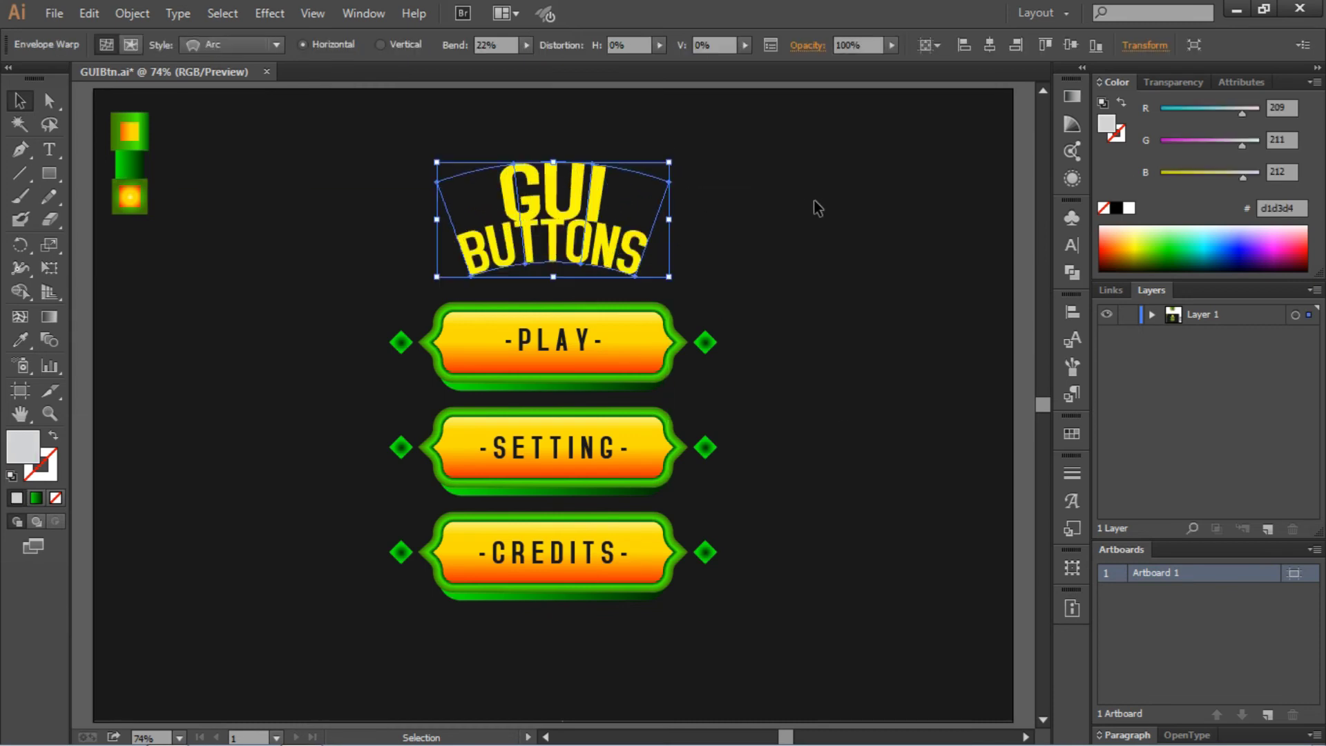
click(836, 235)
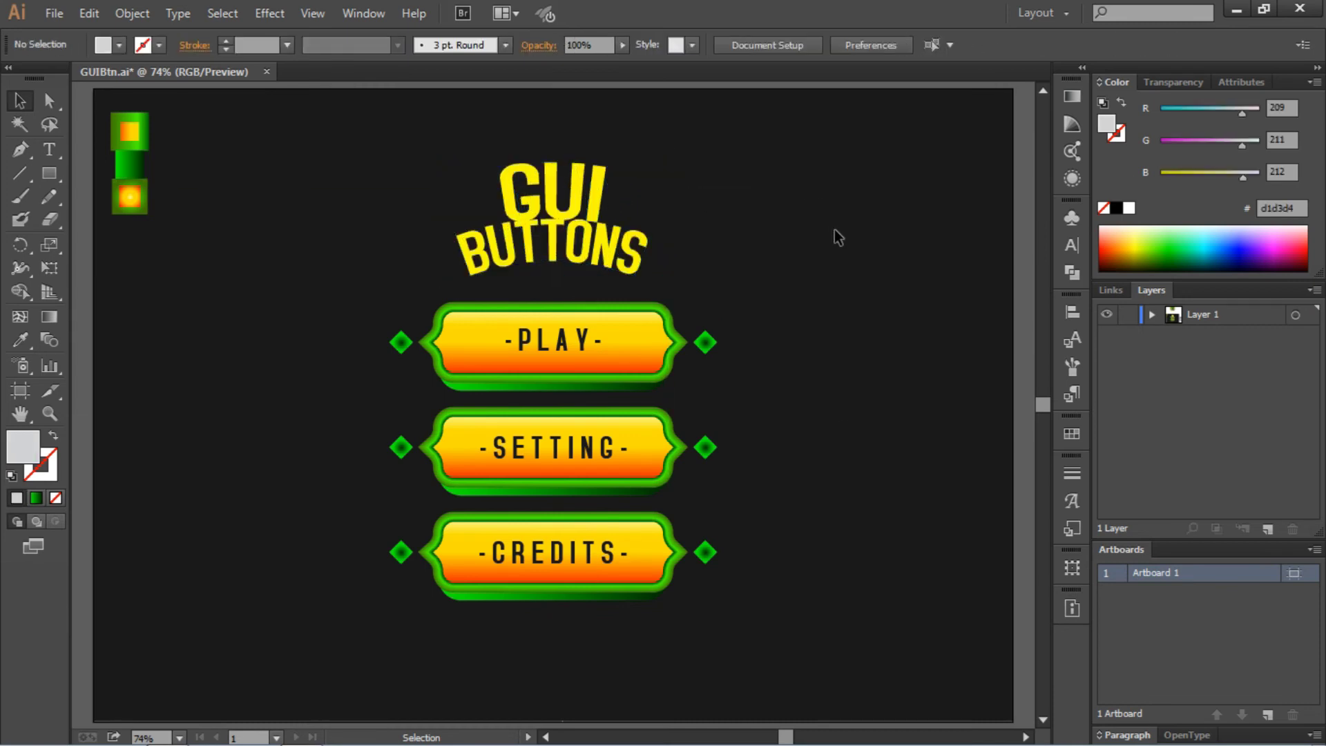